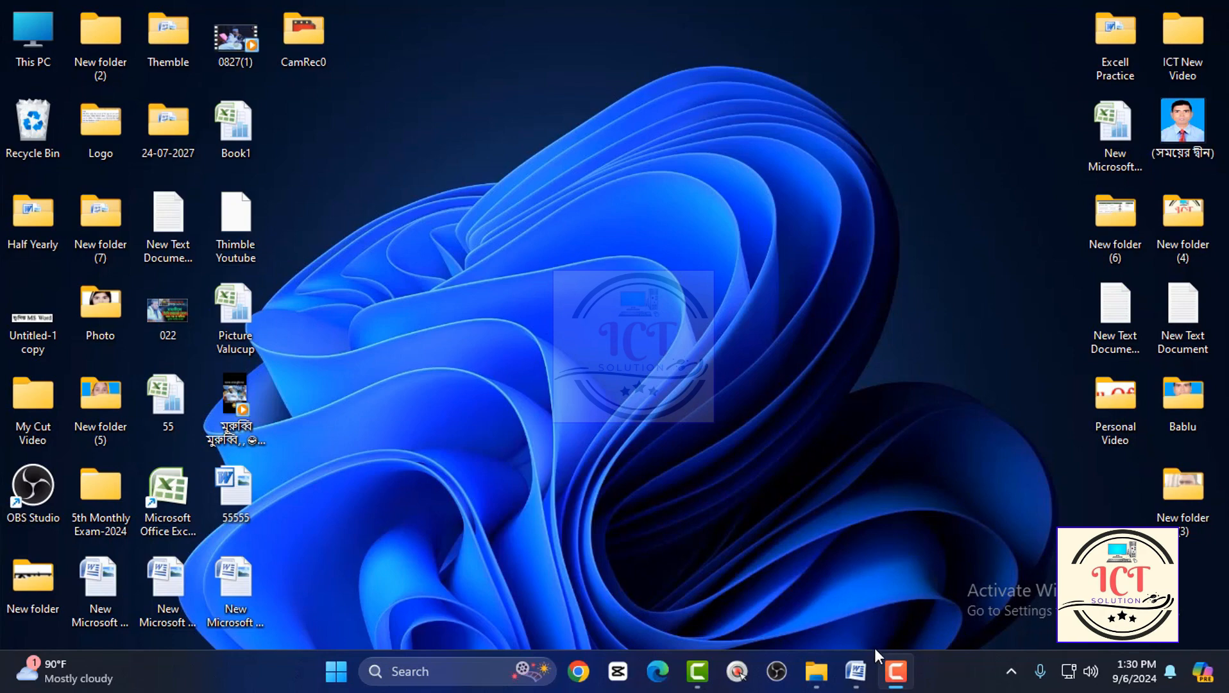
left_click(857, 673)
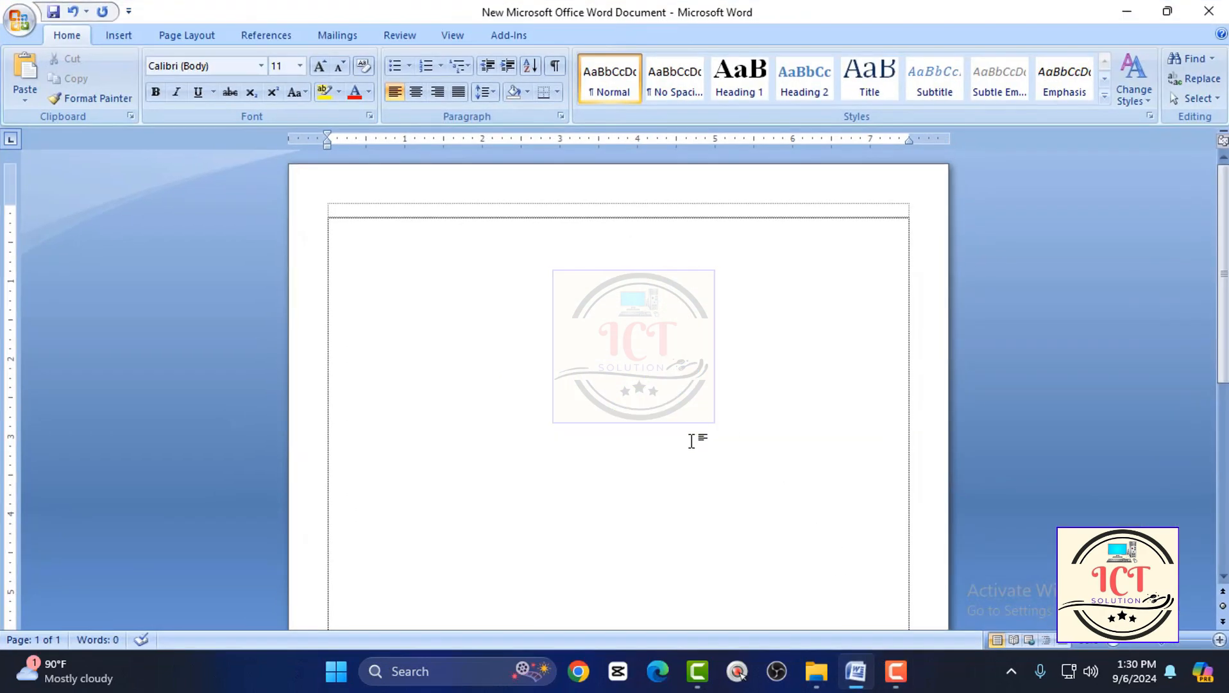
left_click(858, 674)
right_click(799, 201)
left_click(854, 282)
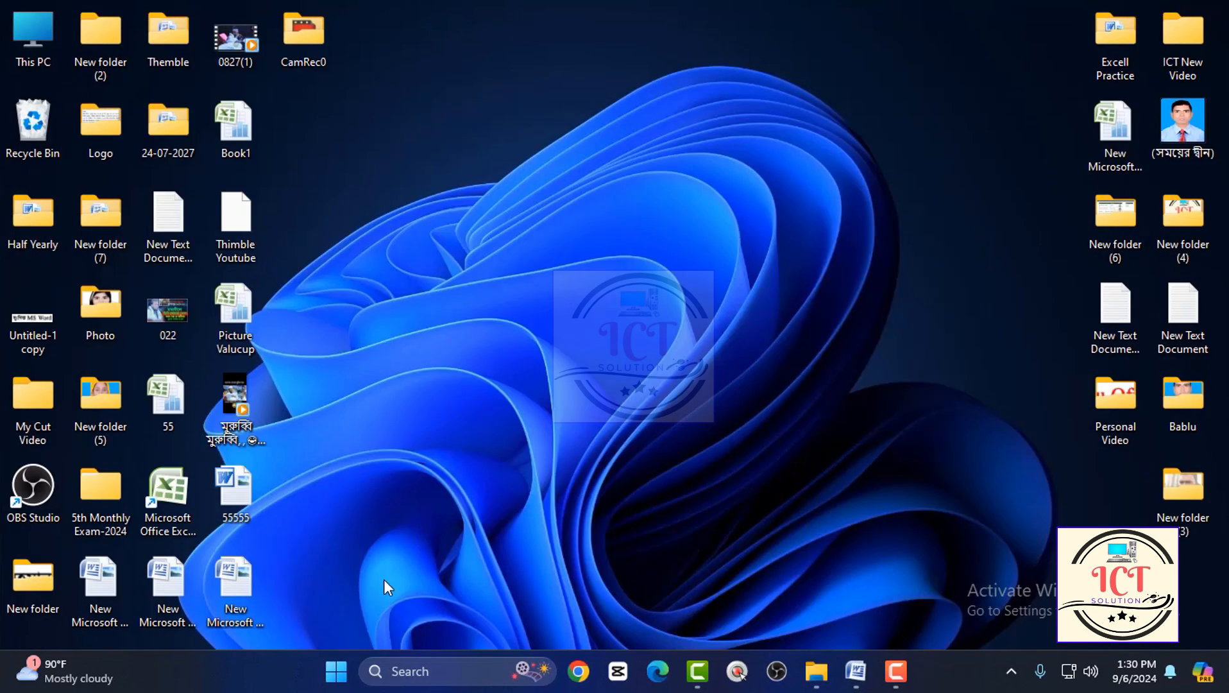
Open the 55555 document from the desktop and examine the certificate's header, body and head teacher's signature block.
double_click(247, 489)
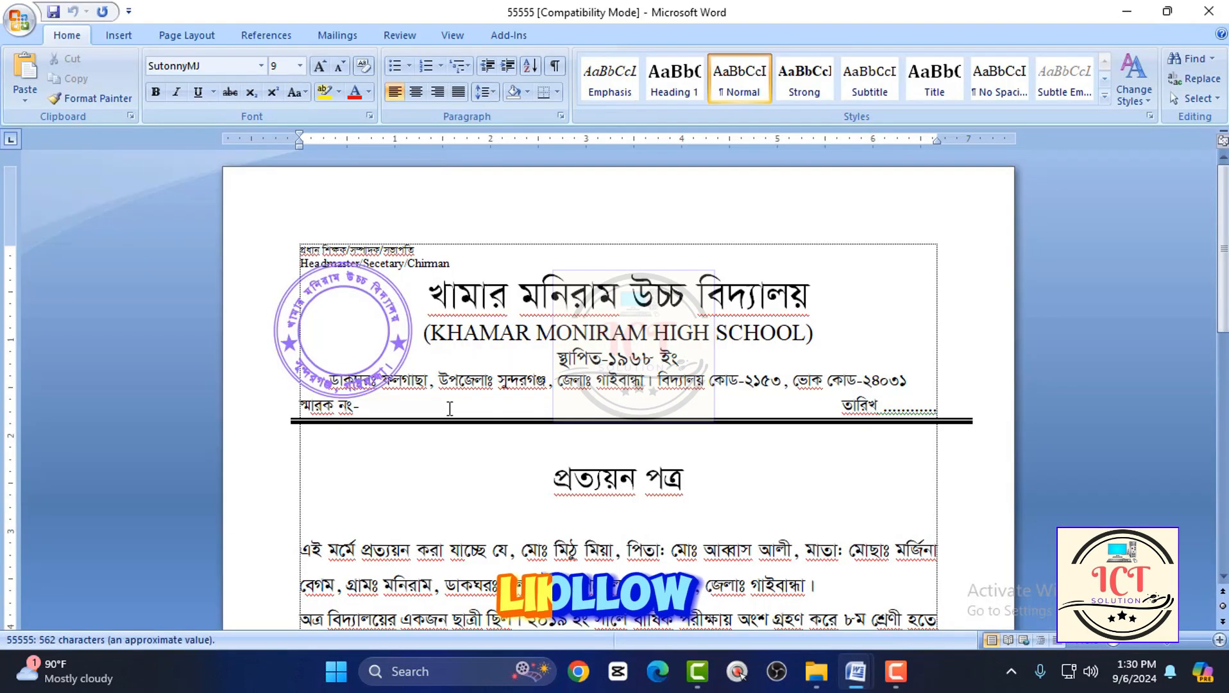
scroll(811, 515, "down", 5)
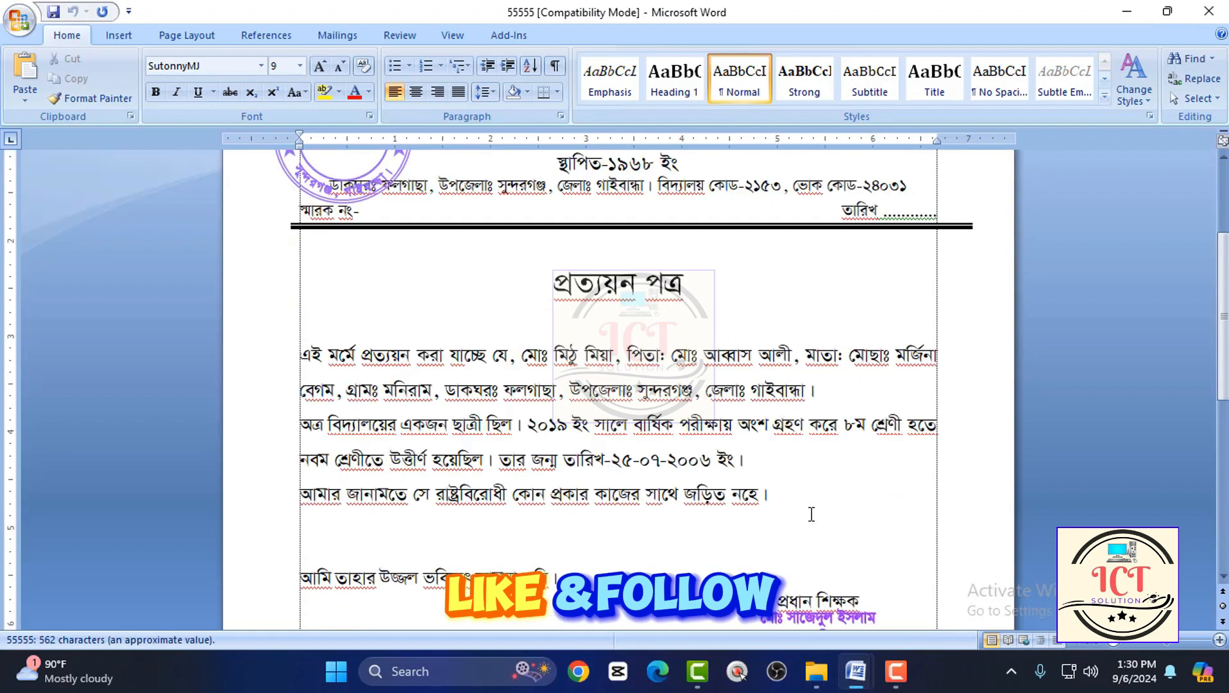
scroll(811, 515, "down", 6)
scroll(846, 451, "up", 11)
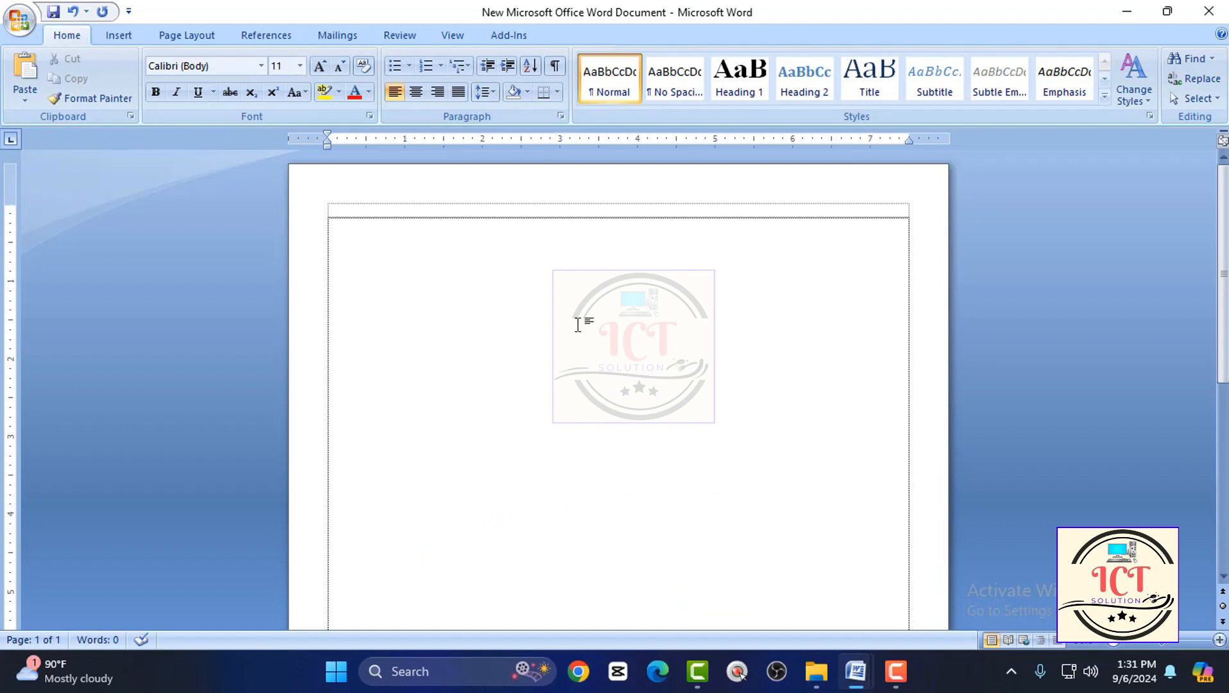
Insert WordArt in the first gallery style into the blank New Microsoft Office Word Document and clear its placeholder text.
left_click(117, 36)
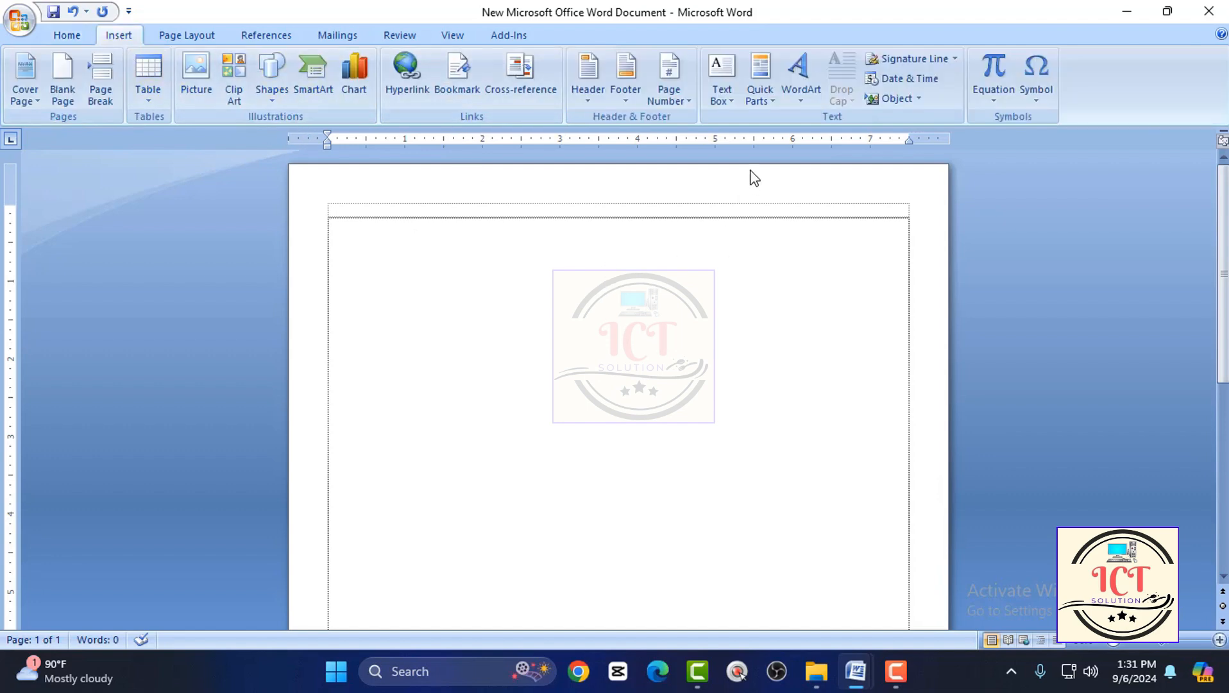
left_click(804, 79)
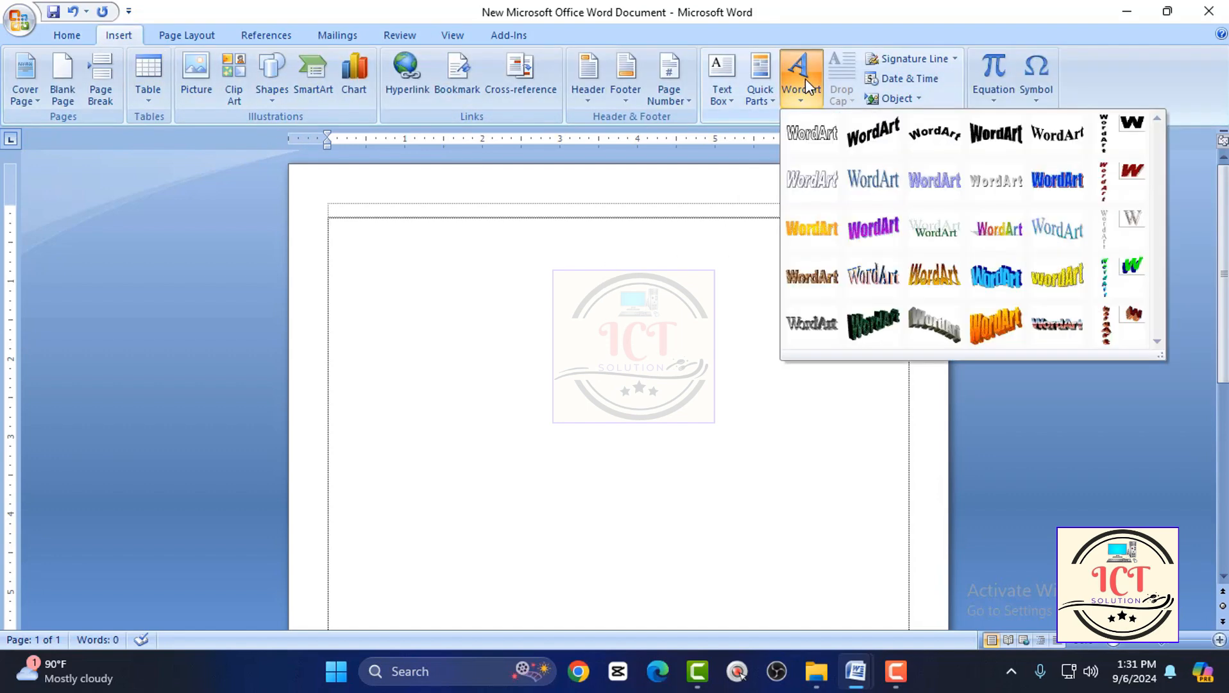
left_click(800, 143)
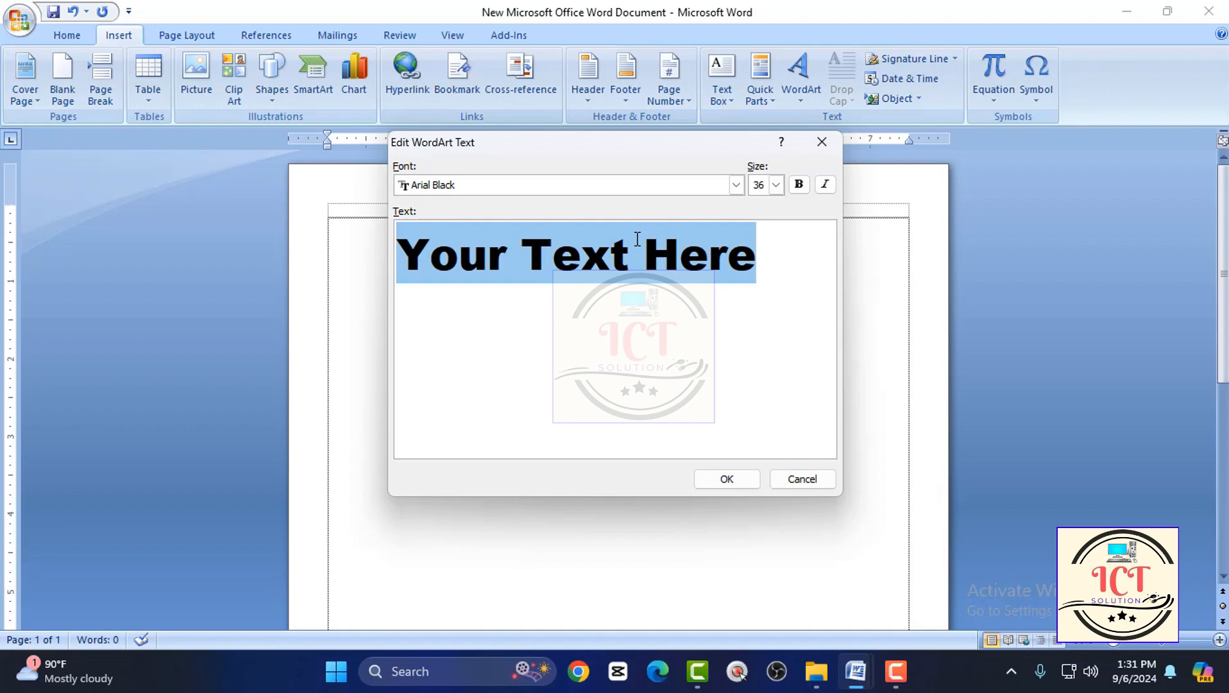
key("BackSpace")
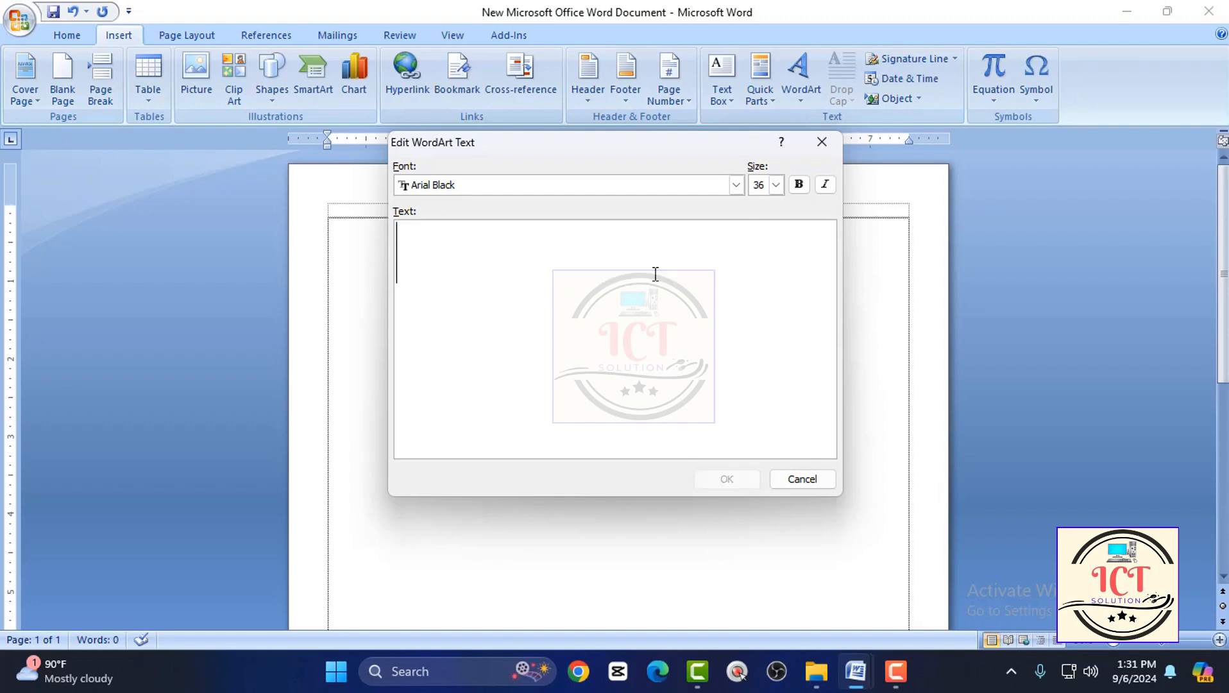
Set the WordArt text's font to SutonnyMJ.
left_click(736, 185)
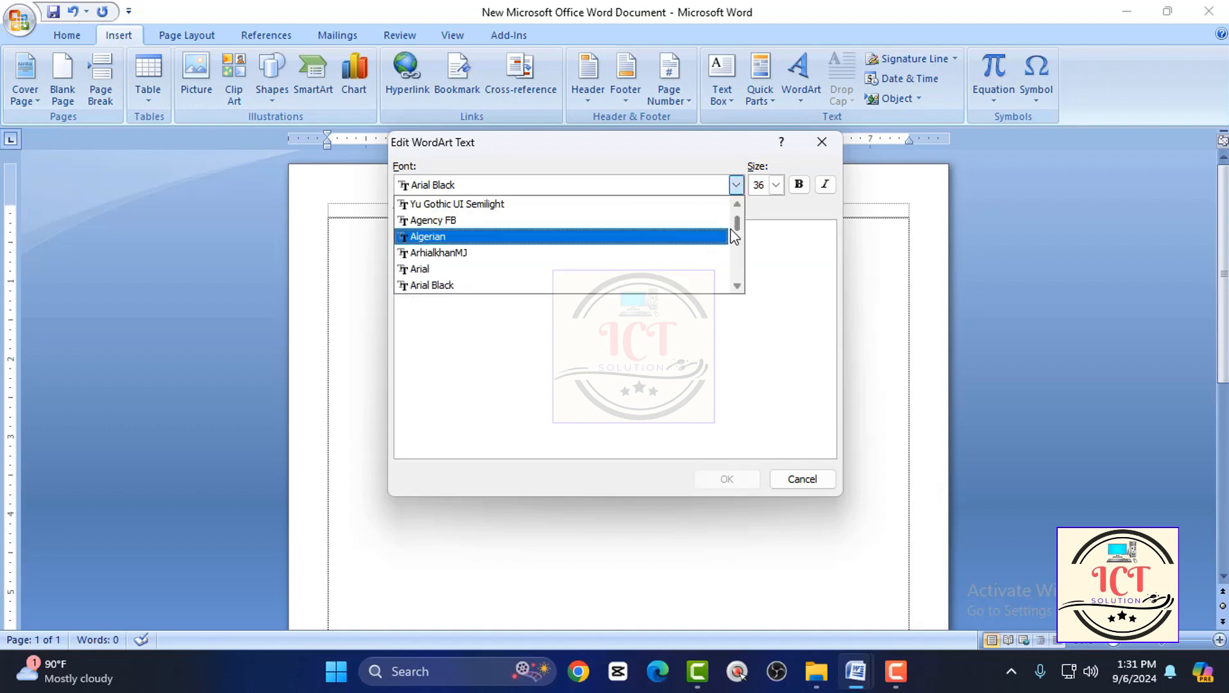
left_click_drag(736, 222, 732, 265)
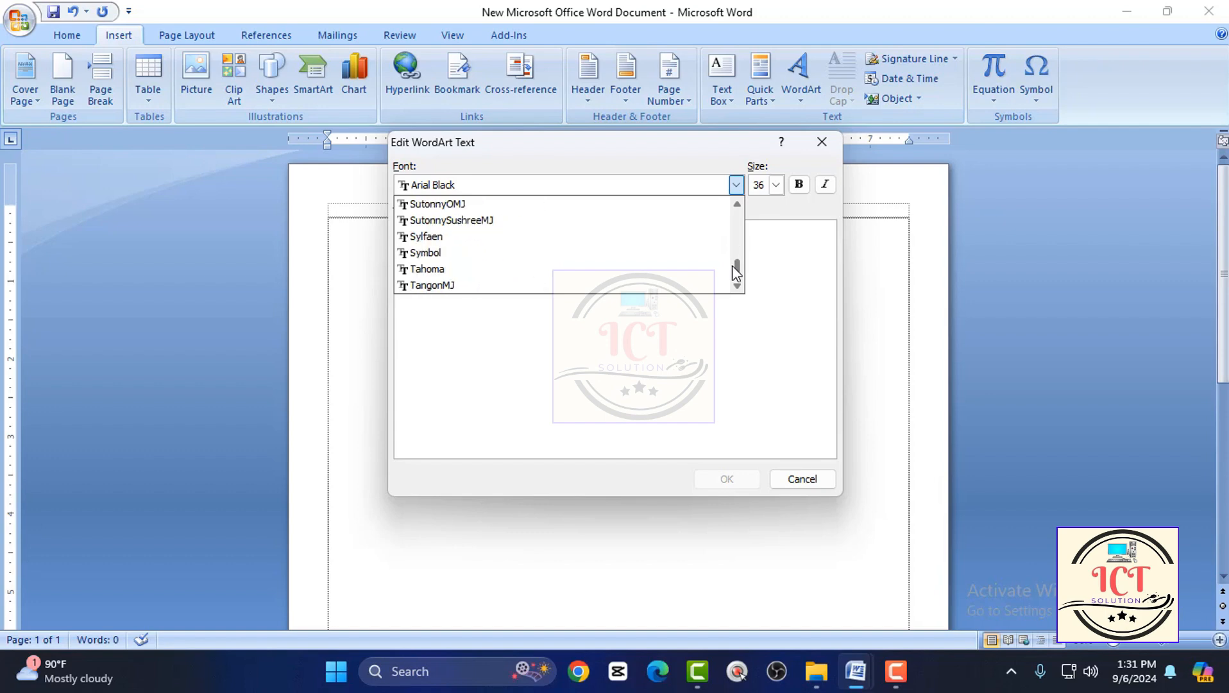
scroll(513, 274, "up", 2)
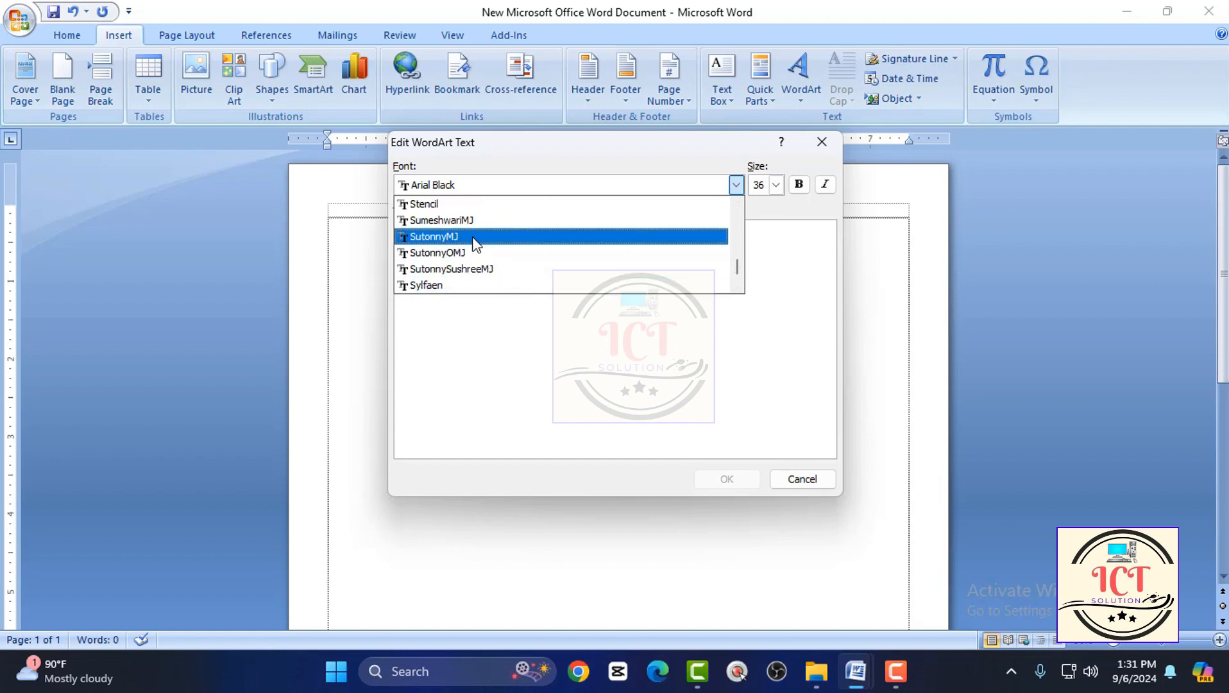
left_click(473, 239)
left_click(488, 261)
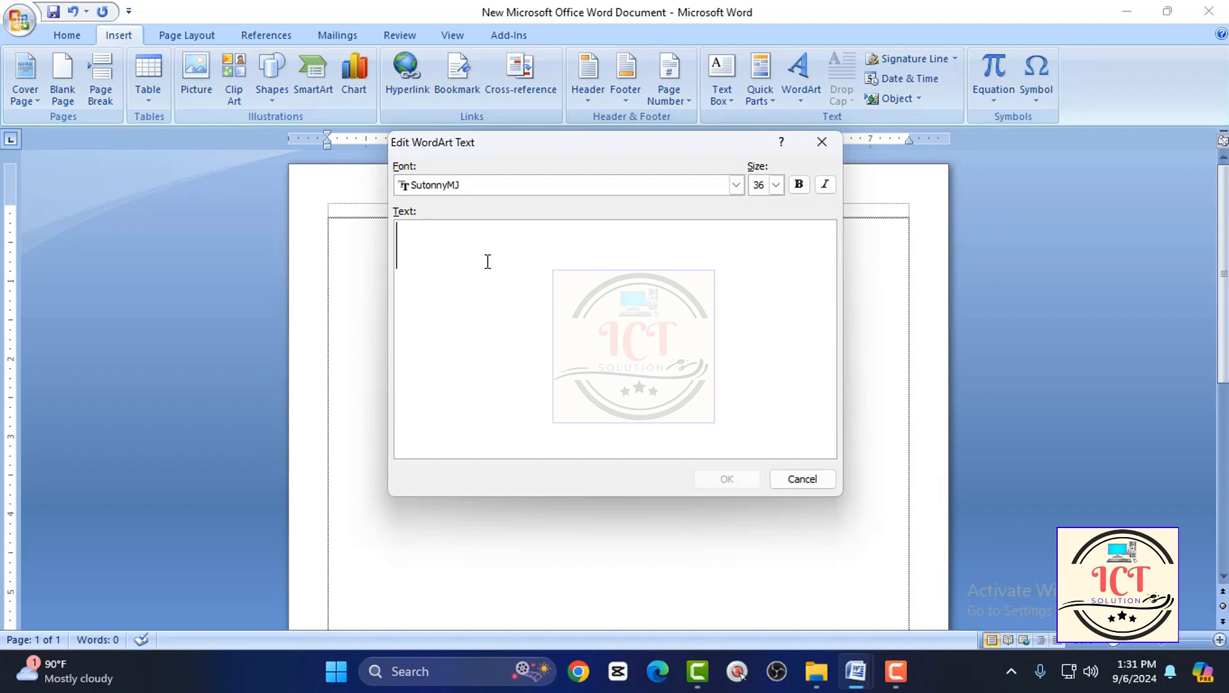
Enter the head teacher's full name on the WordArt's first line and the title প্রধান শিক্ষক on the second.
key("BackSpace")
key("BackSpace")
key("BackSpace")
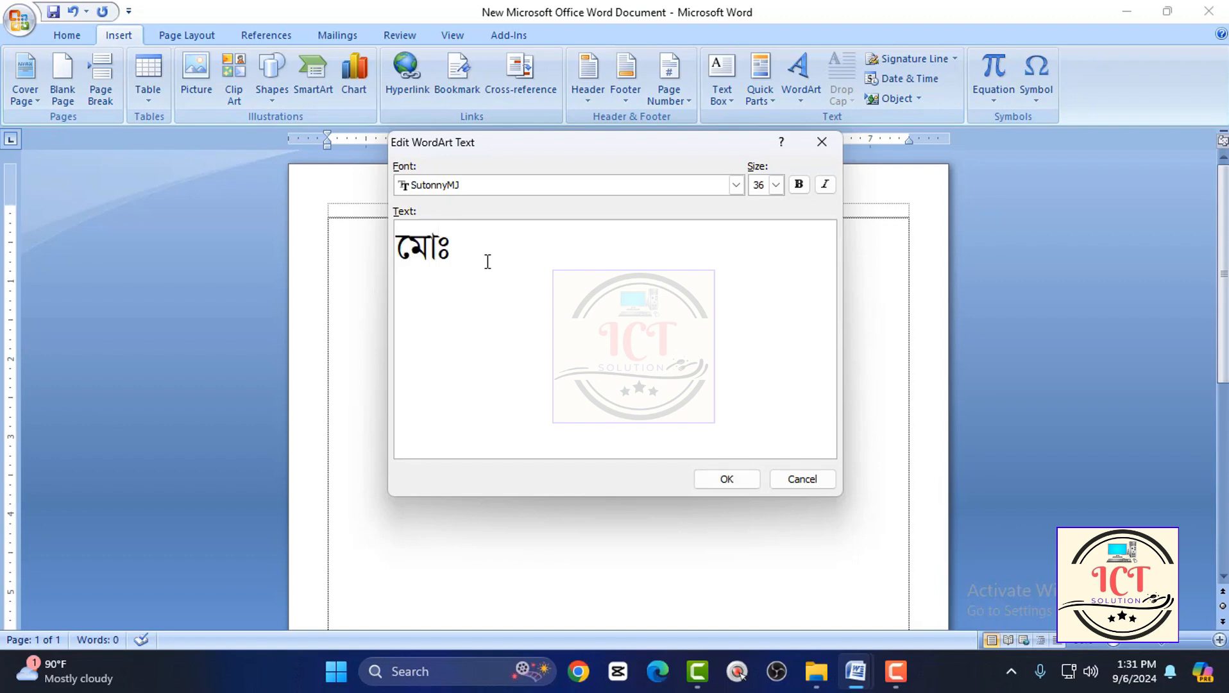
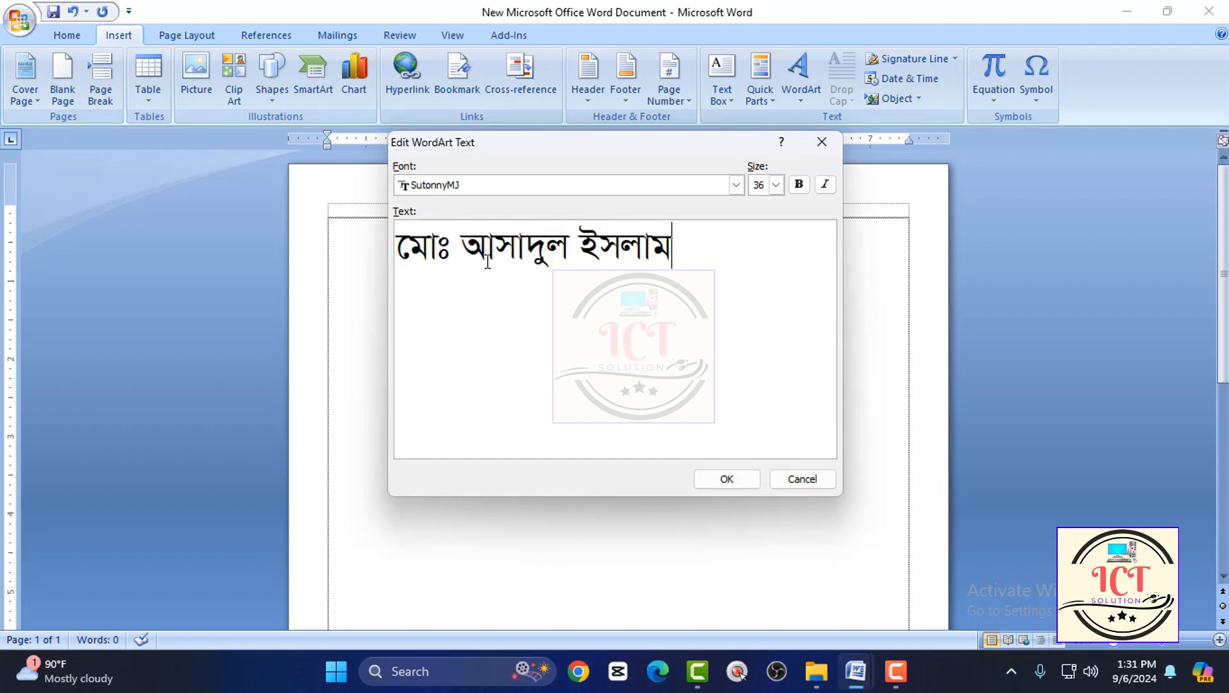
key("Return")
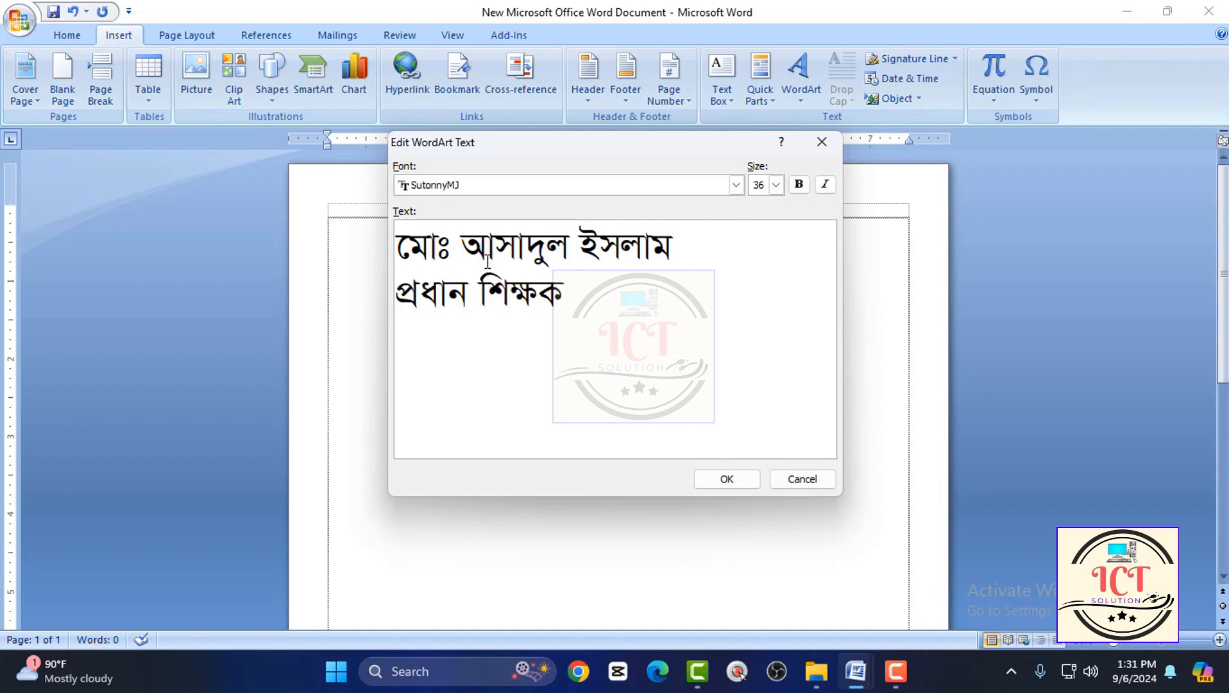
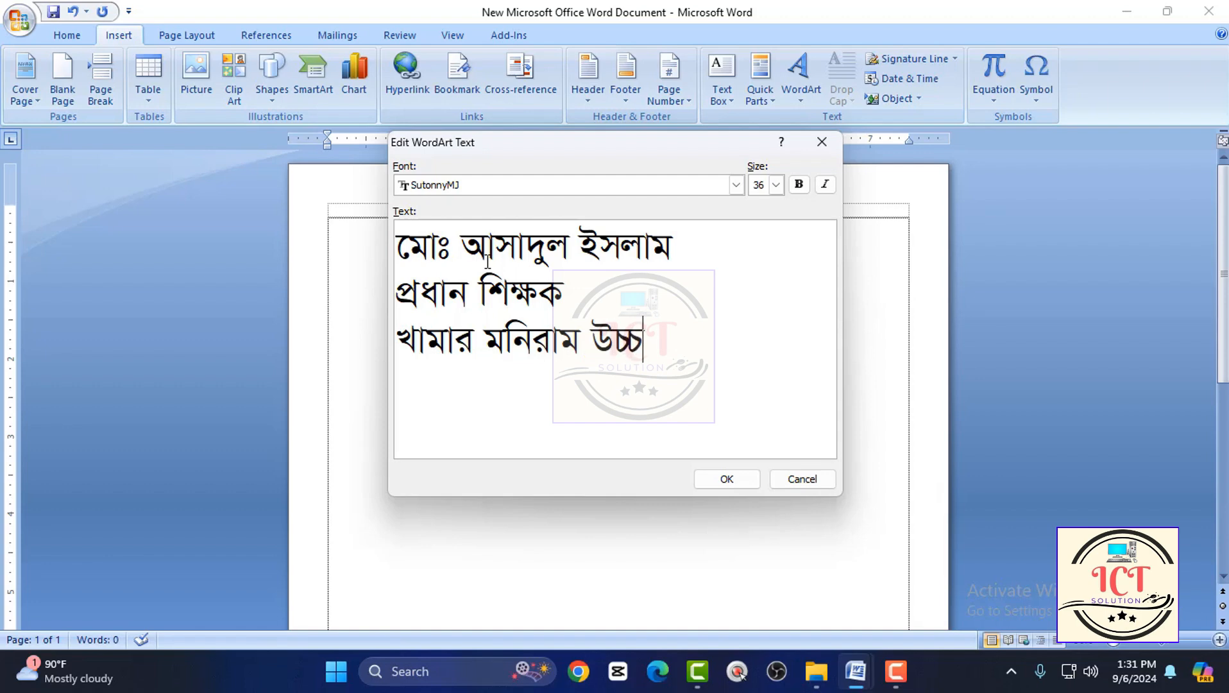
Add the school name খামার মনিরাম উচ্চ বিদ্যালয় and a line with the school's location, and insert the WordArt.
key("BackSpace")
key("BackSpace")
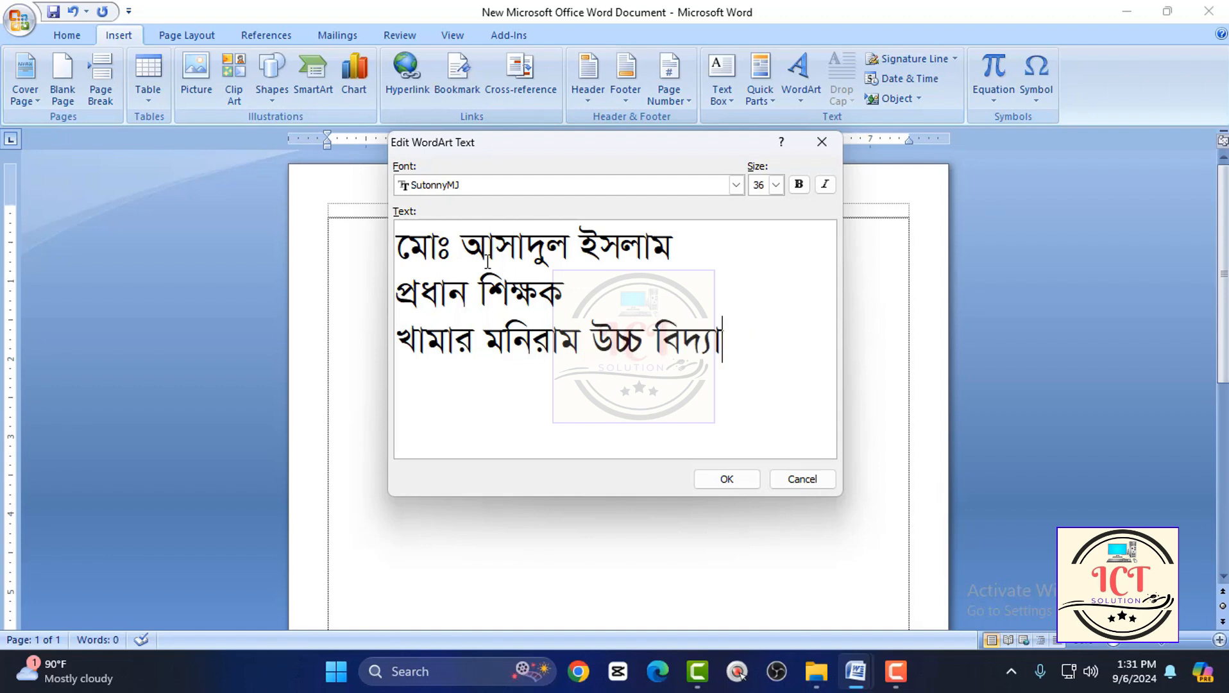
type("vjqmybi")
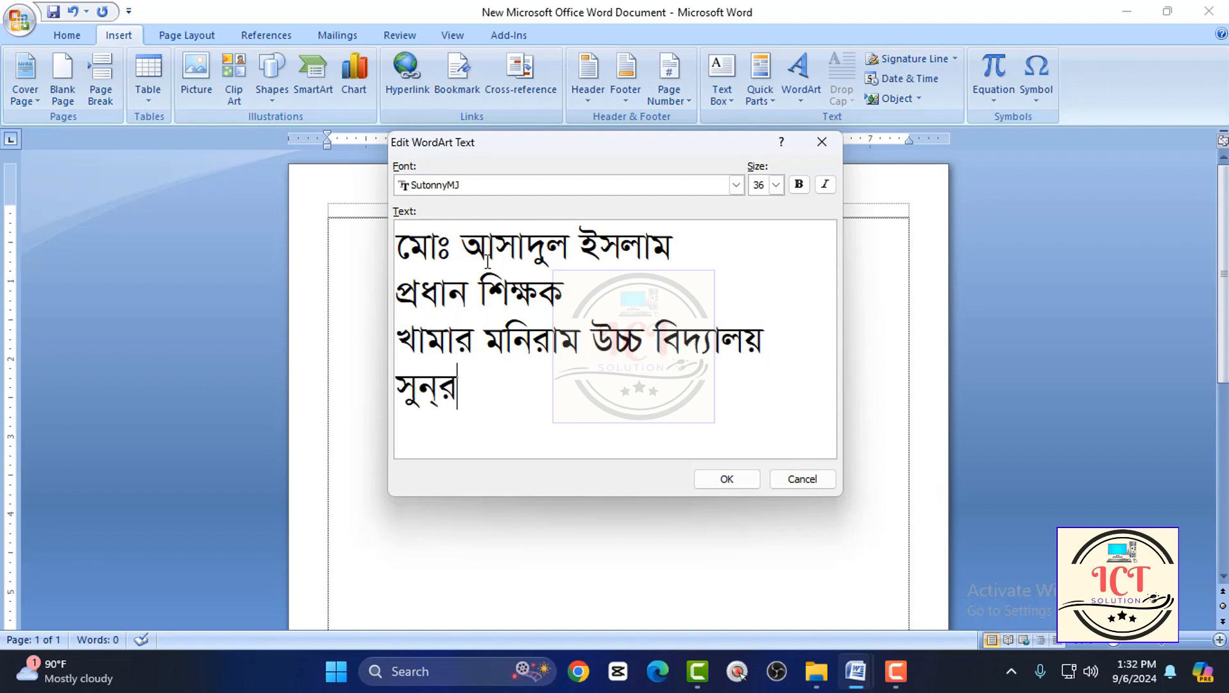
key("BackSpace")
type("›`iMÄ")
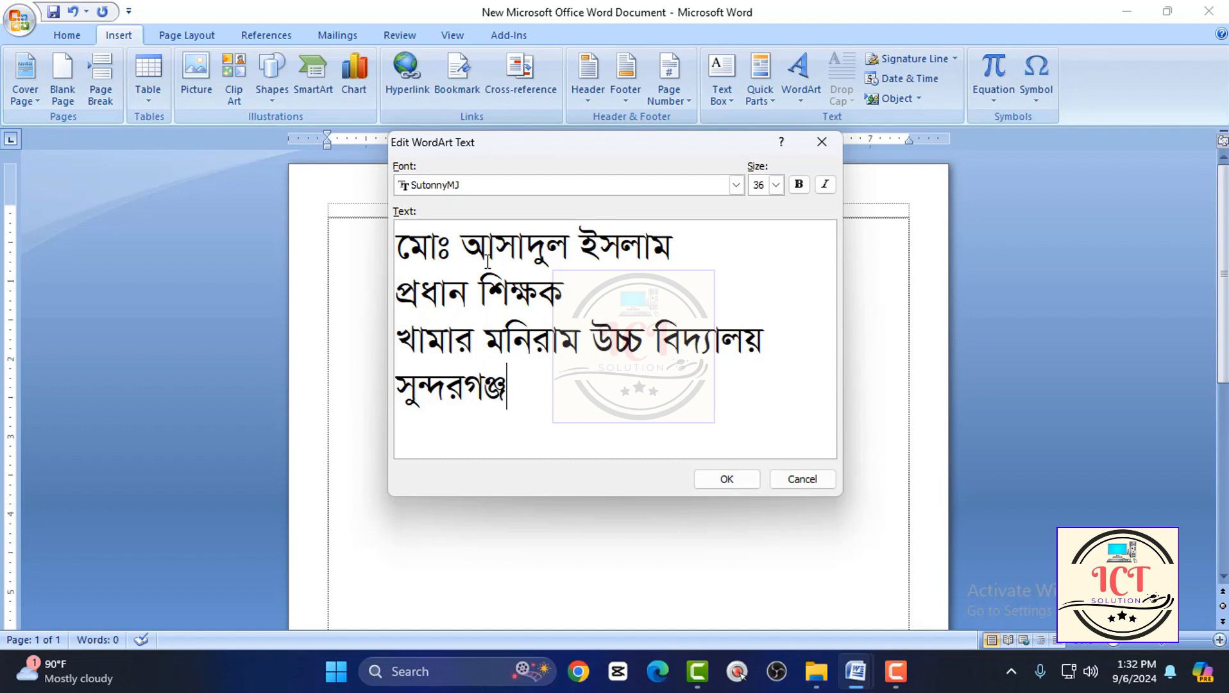
type(", MvBeve›av|")
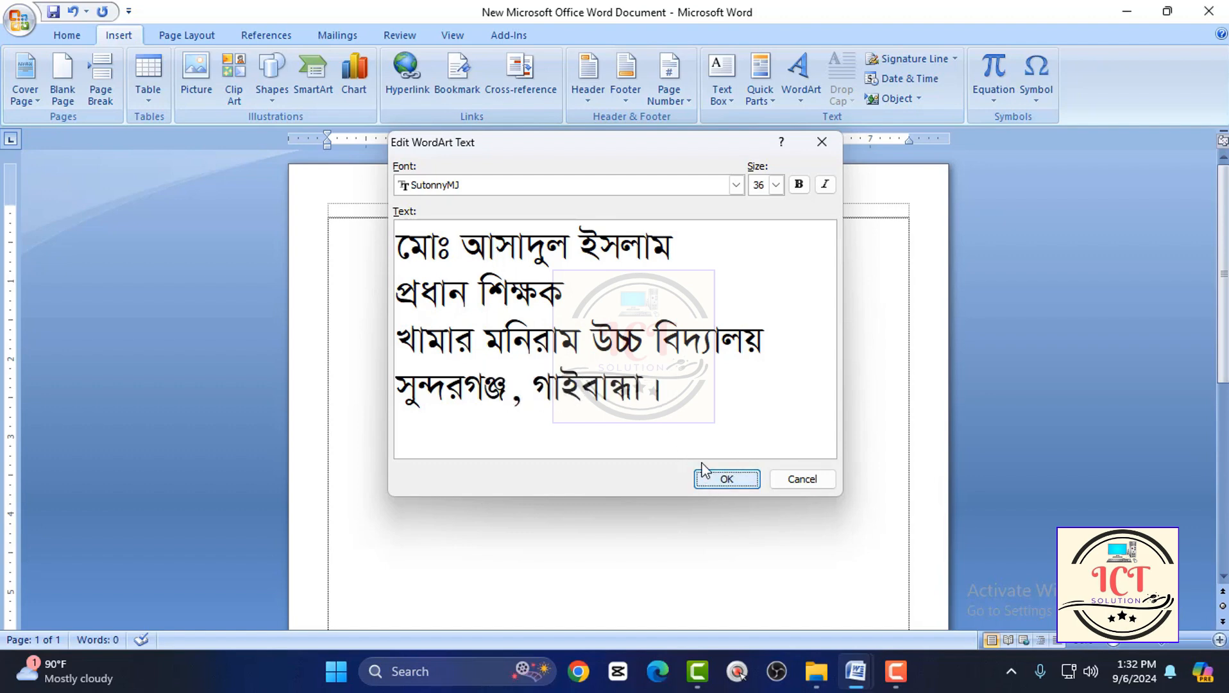
left_click(751, 475)
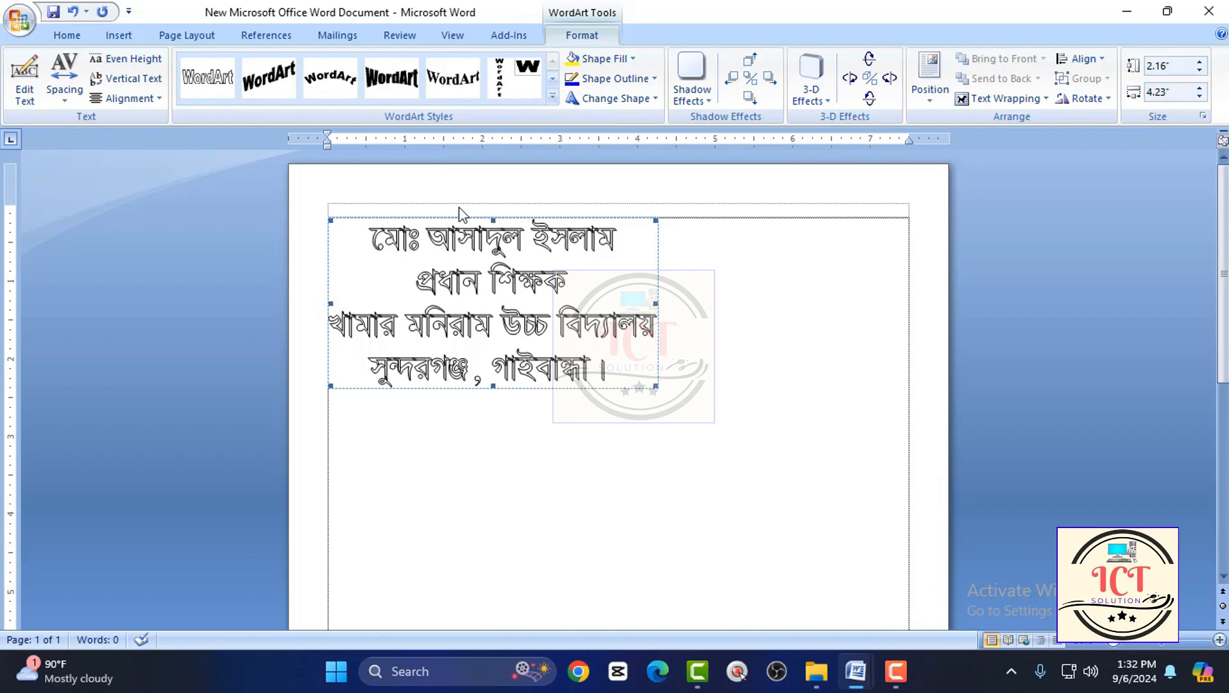
Set the WordArt's text wrapping to Behind Text.
left_click(686, 331)
left_click(551, 288)
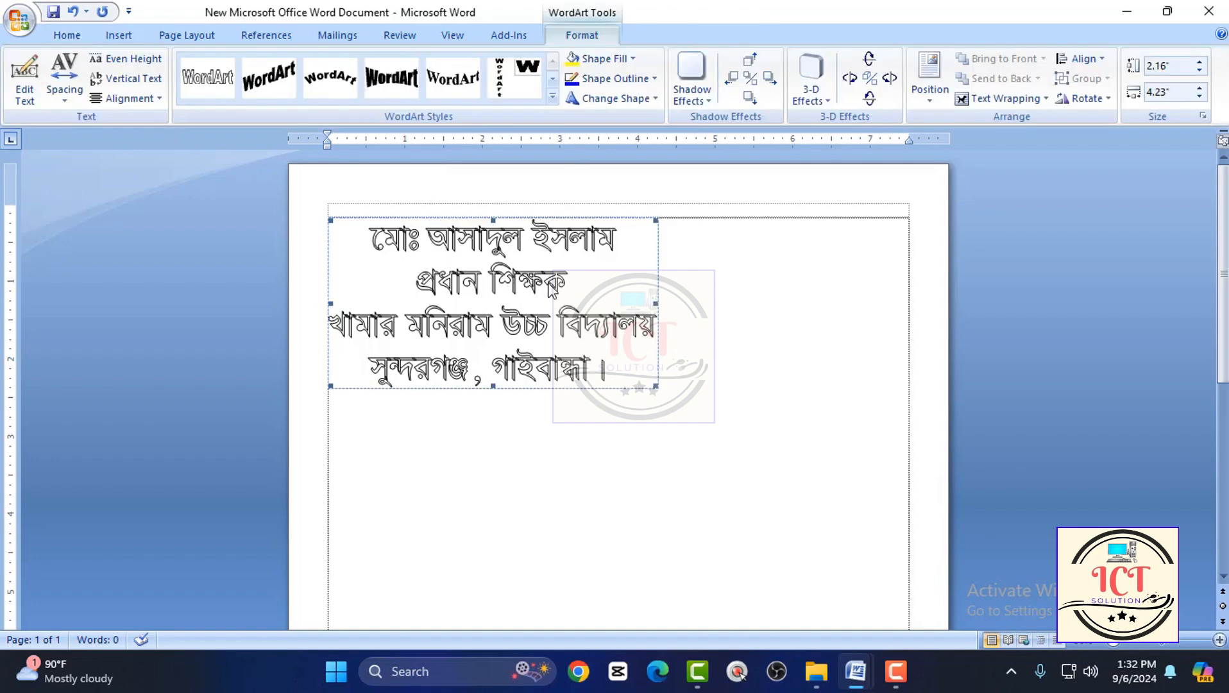
left_click(988, 102)
left_click(990, 179)
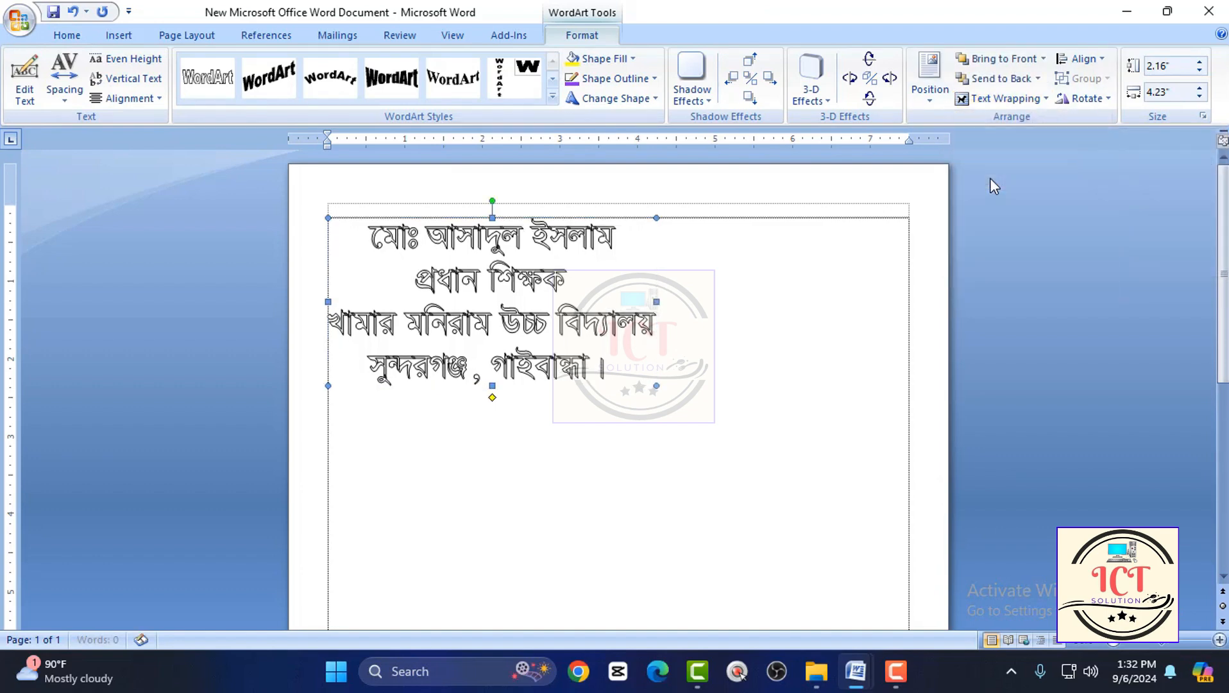
left_click(991, 104)
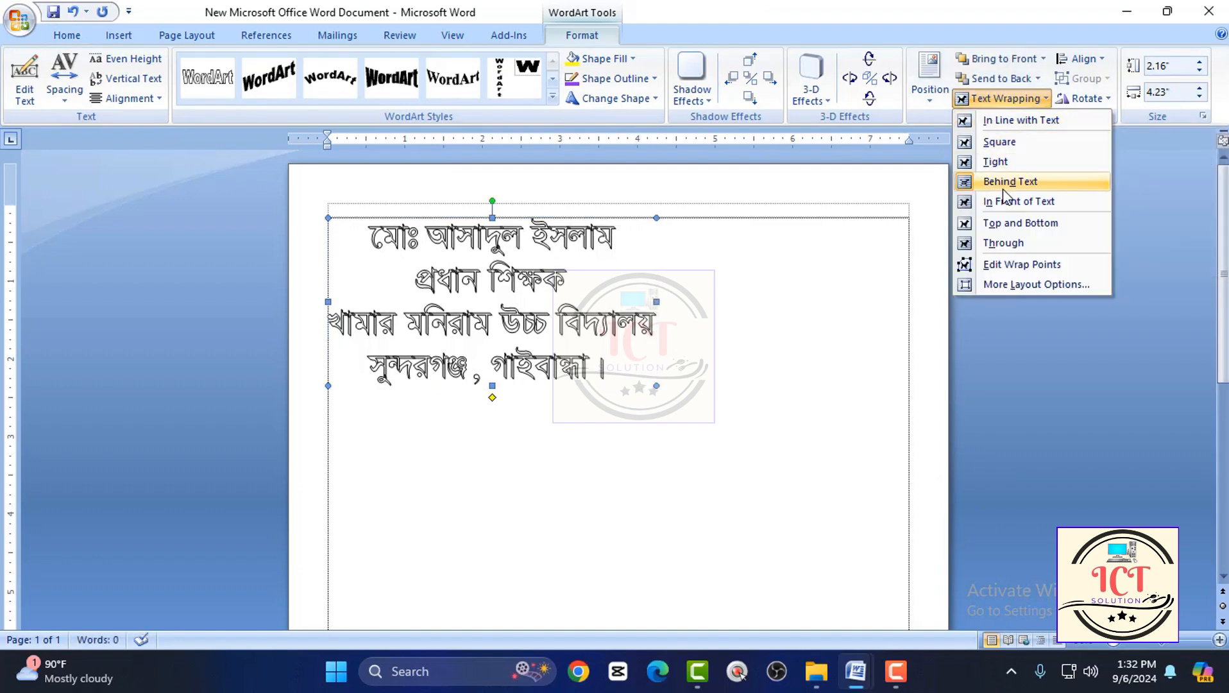
left_click(1003, 188)
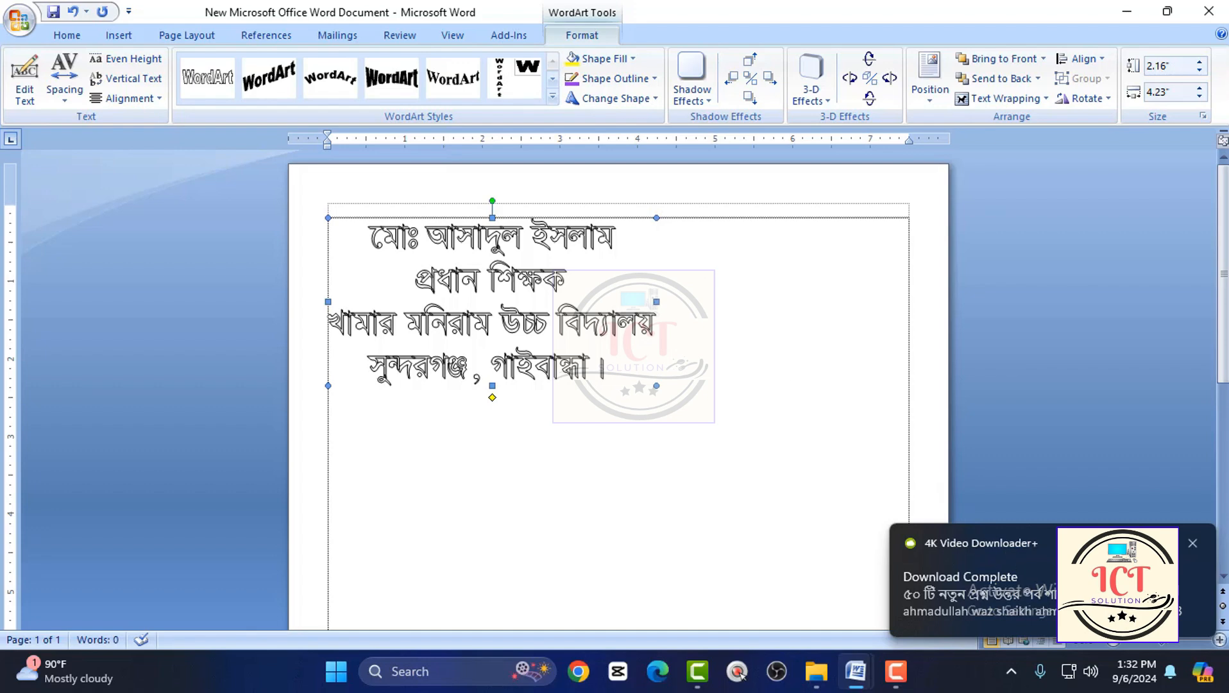
left_click(1191, 543)
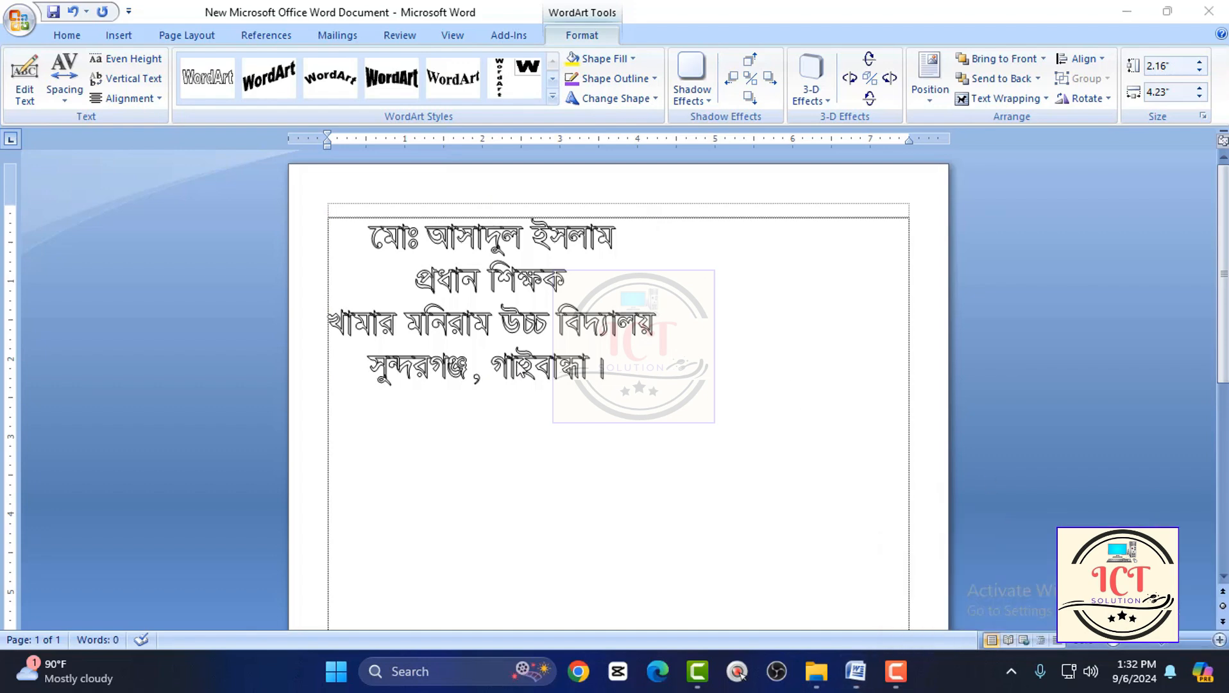
Shrink the WordArt to about 1.75 by 0.9 inches and move it to the right side of the page.
left_click(521, 260)
left_click(565, 252)
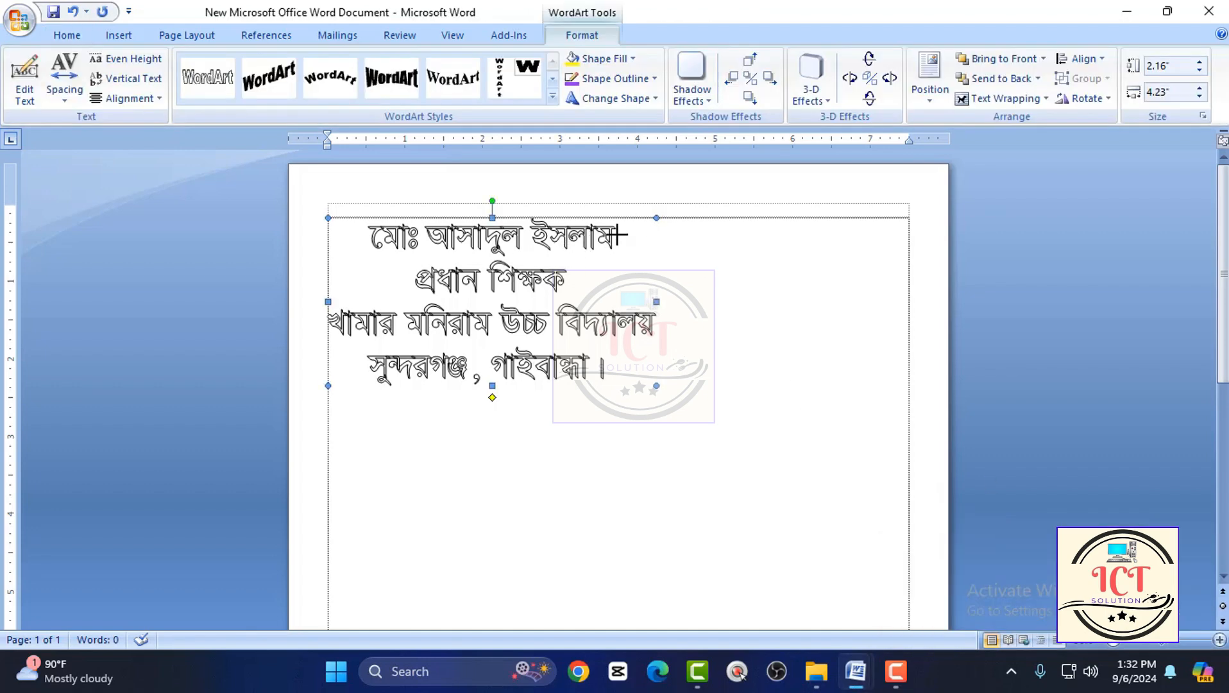
left_click_drag(515, 272, 795, 403)
scroll(444, 326, "down", 1)
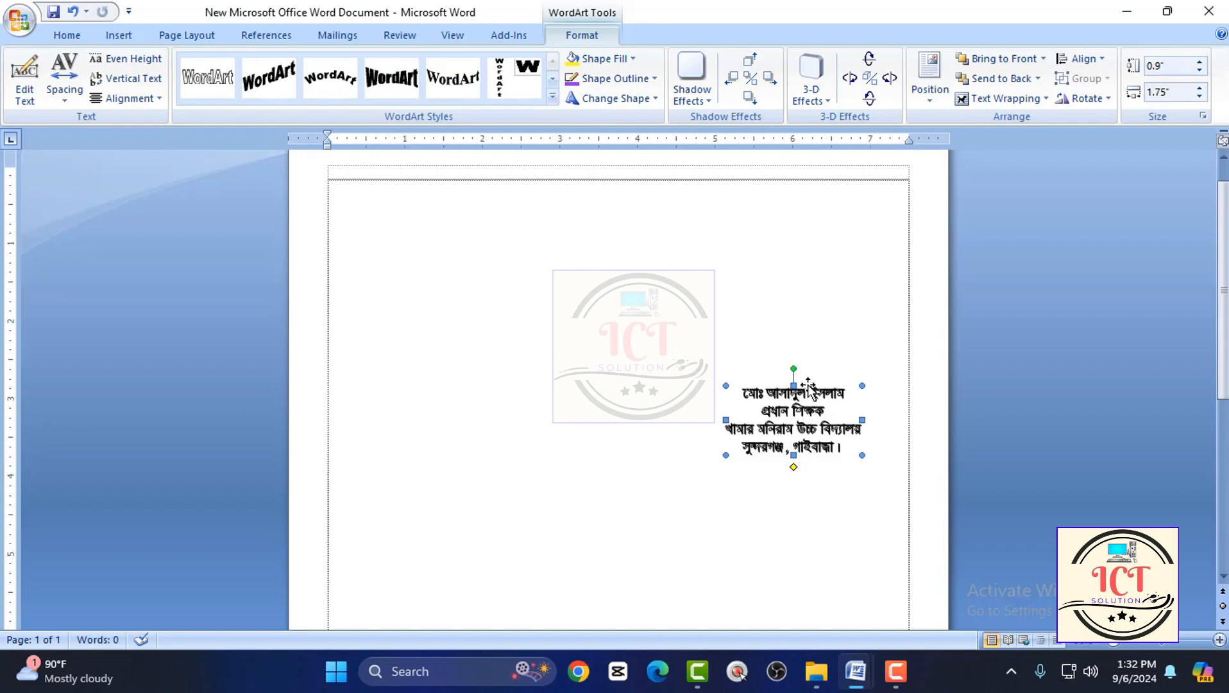
Remove the fill from the WordArt lettering by choosing No Fill.
left_click(664, 277)
left_click(777, 416)
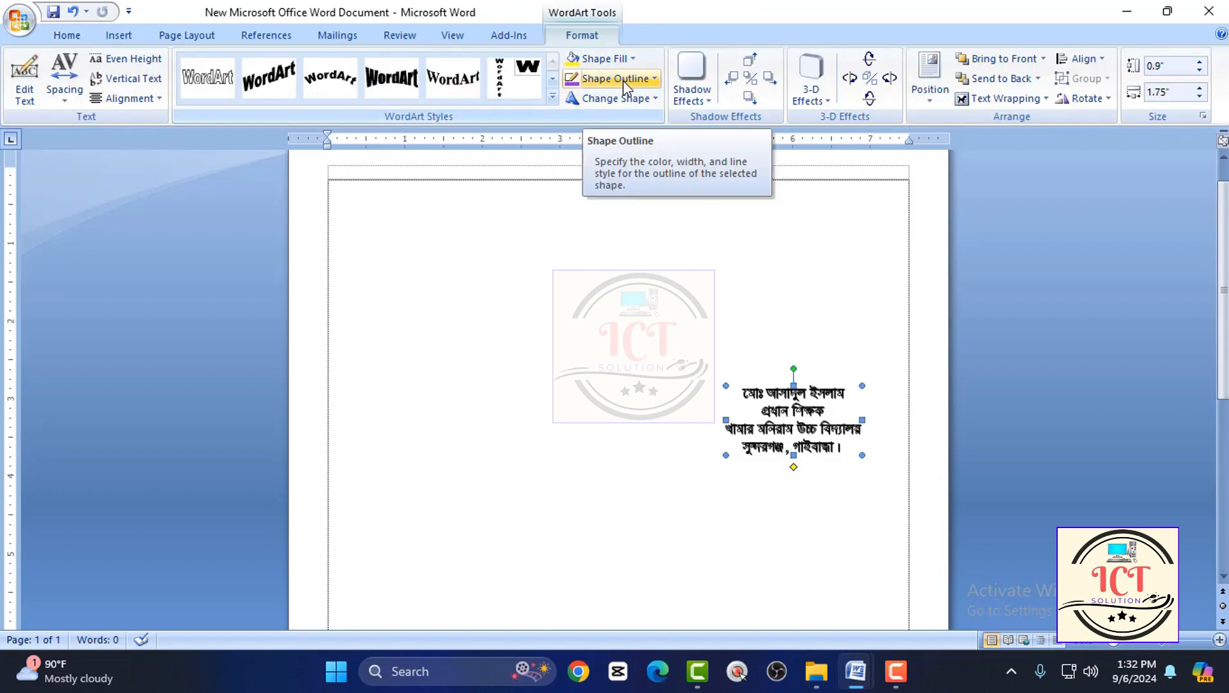
left_click(623, 59)
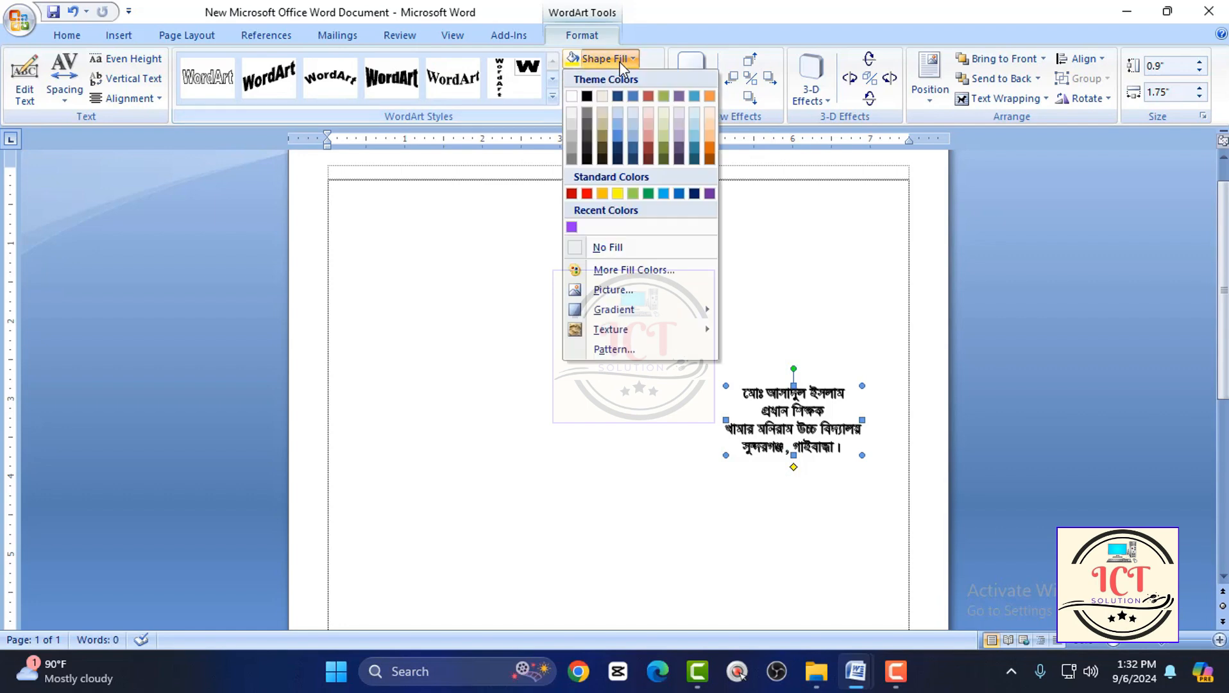
left_click(607, 247)
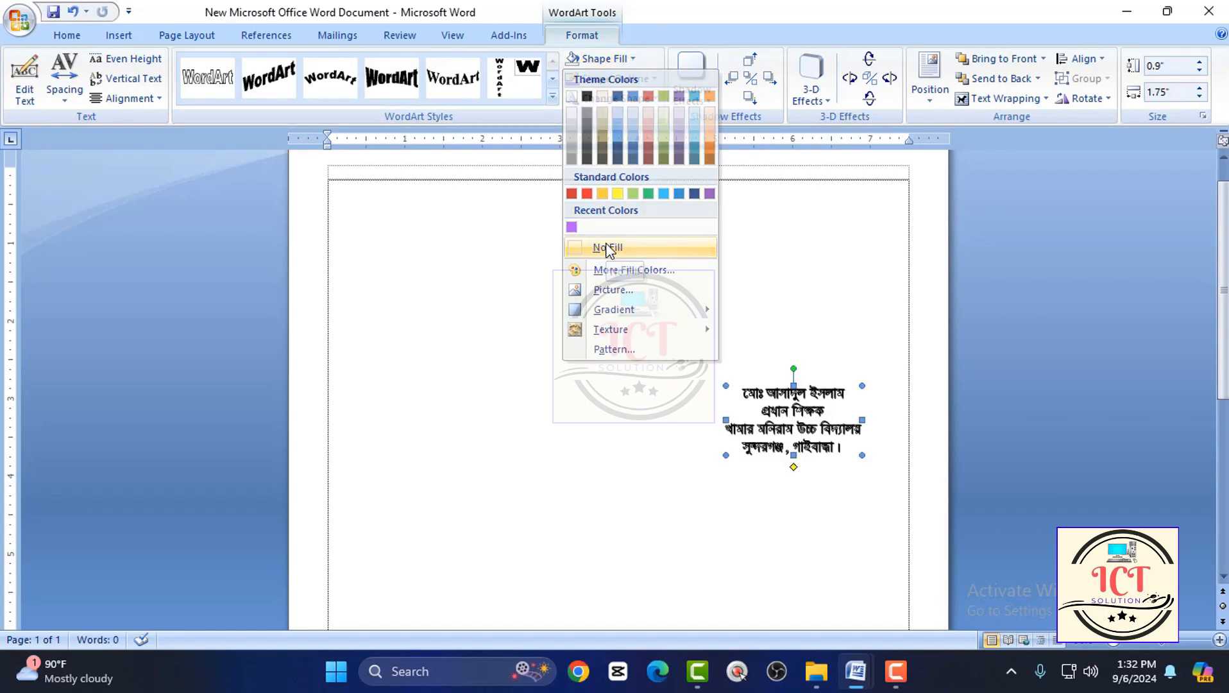
Fill the WordArt lettering with bright purple from the standard colours of More Fill Colors.
left_click(607, 59)
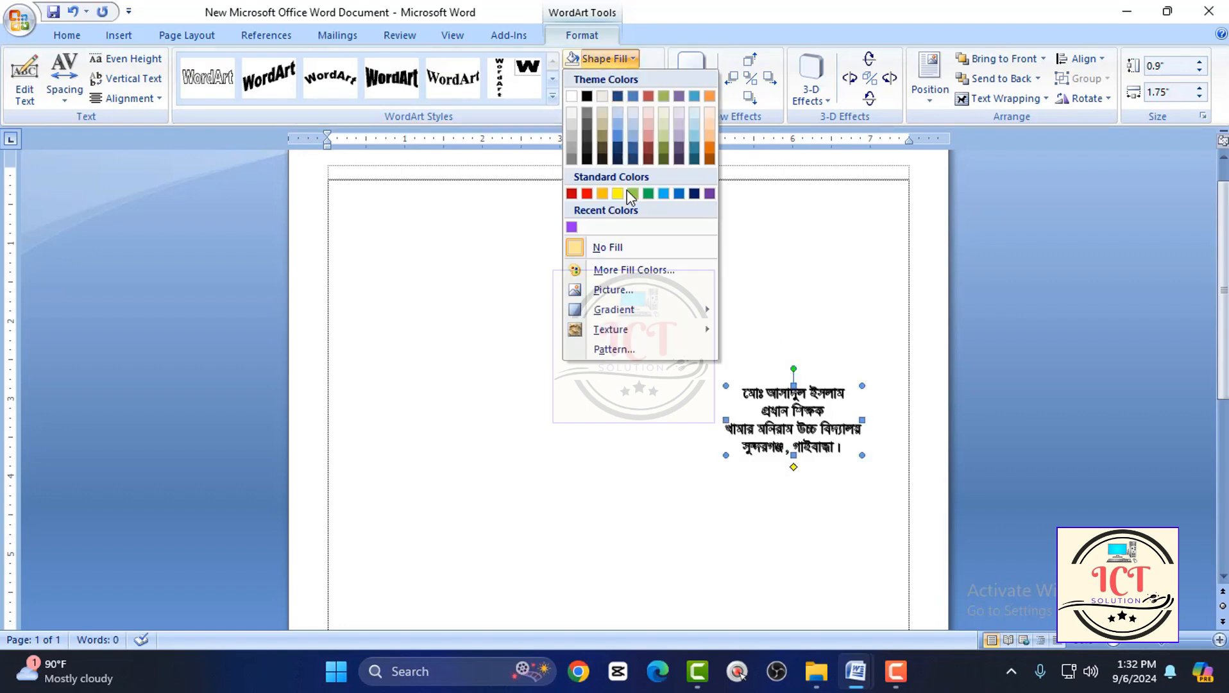
left_click(635, 271)
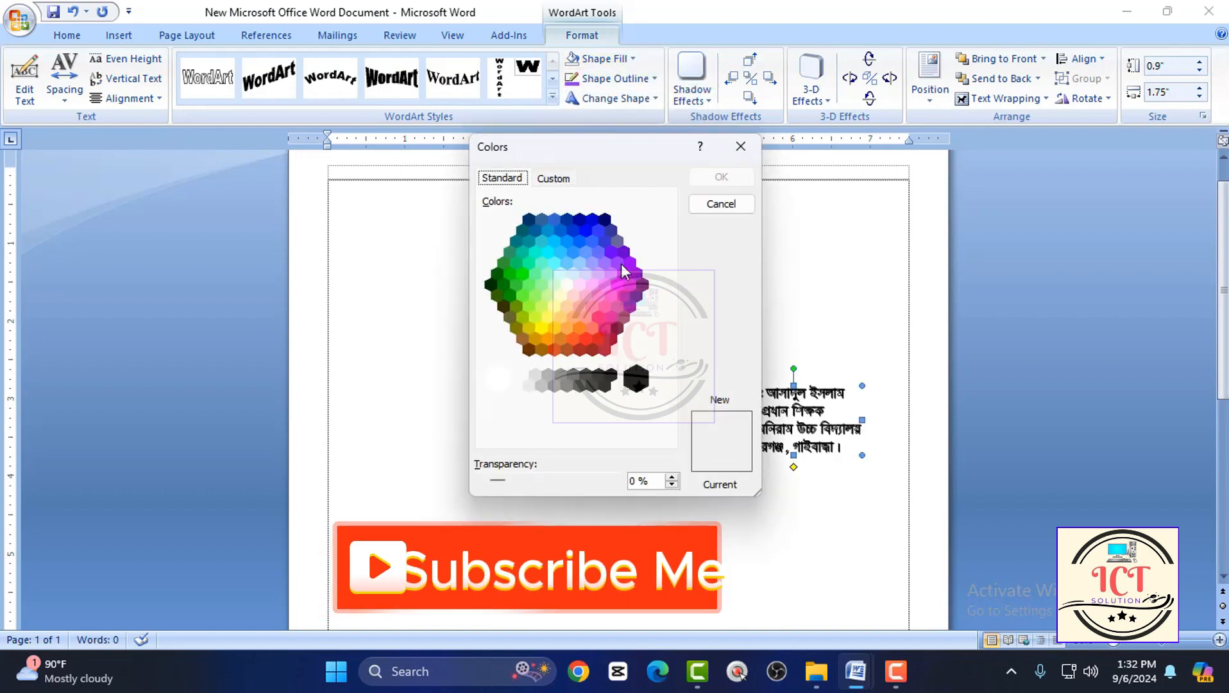
left_click(617, 263)
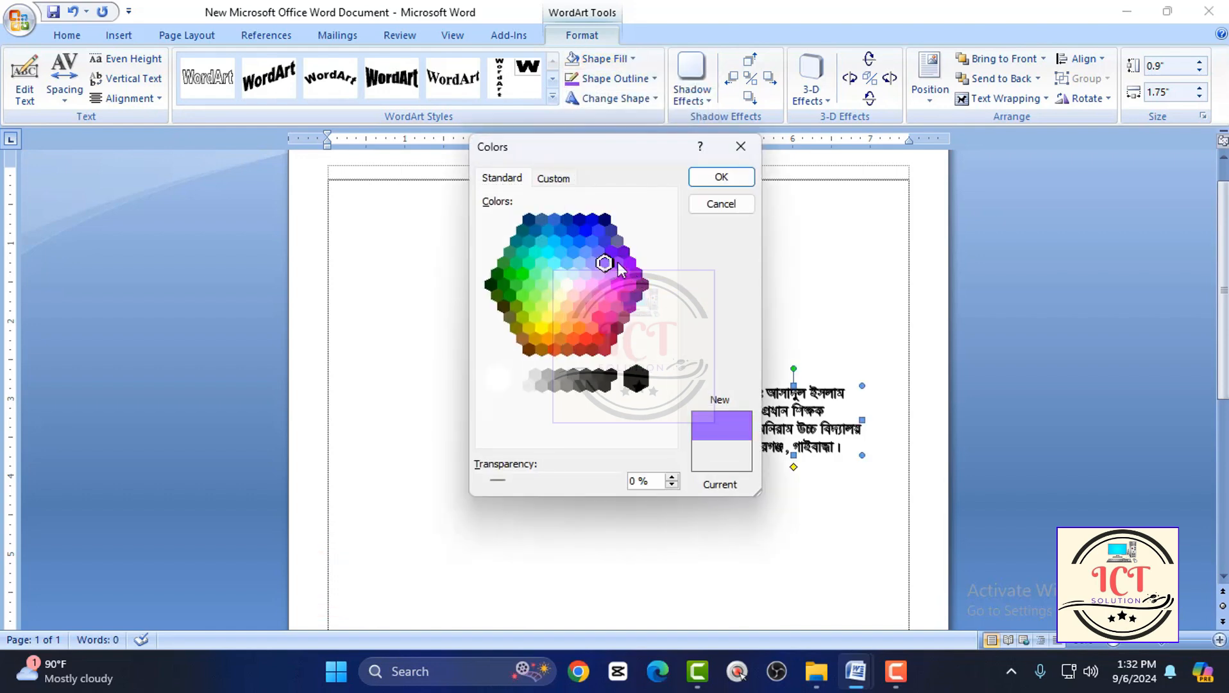
left_click(714, 182)
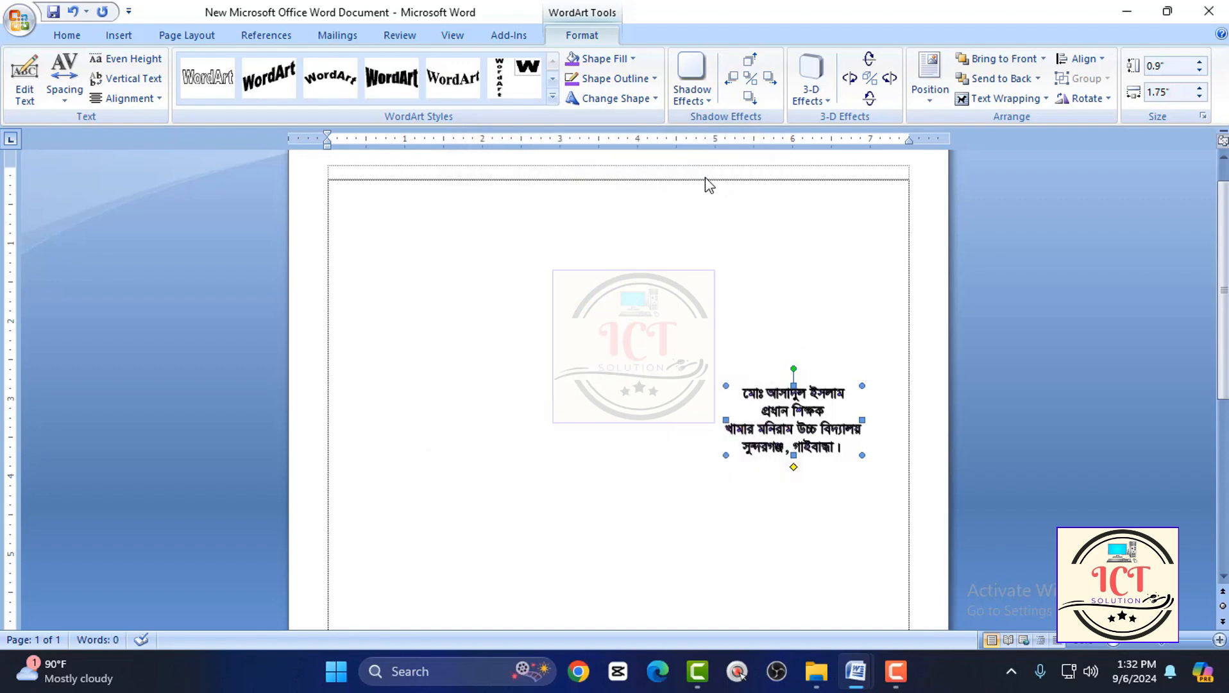
left_click(606, 59)
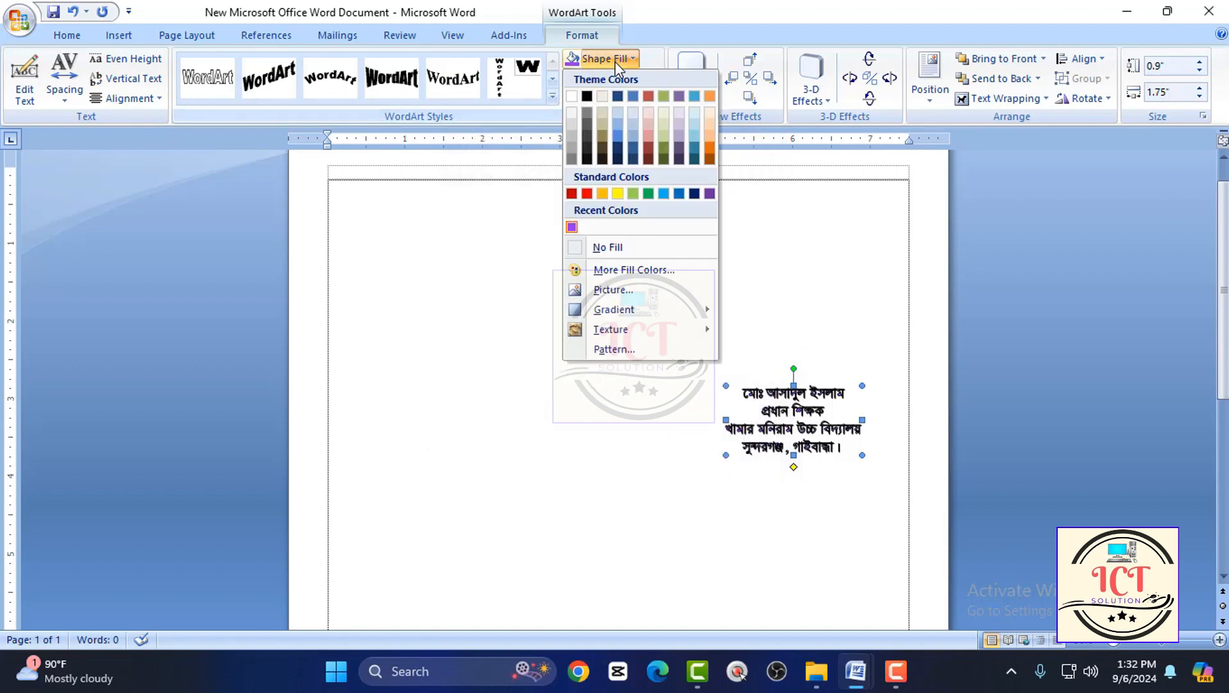
left_click(625, 269)
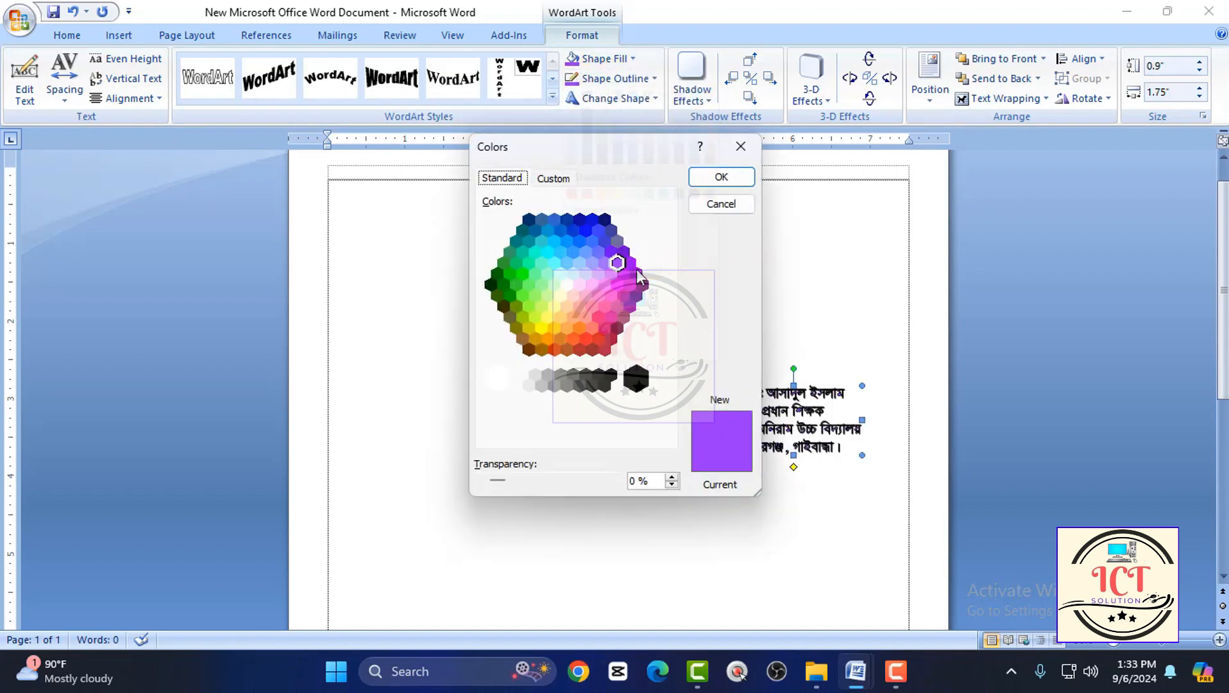
left_click(720, 177)
Set the WordArt's outline to the same bright purple as its fill using More Outline Colors.
left_click(616, 79)
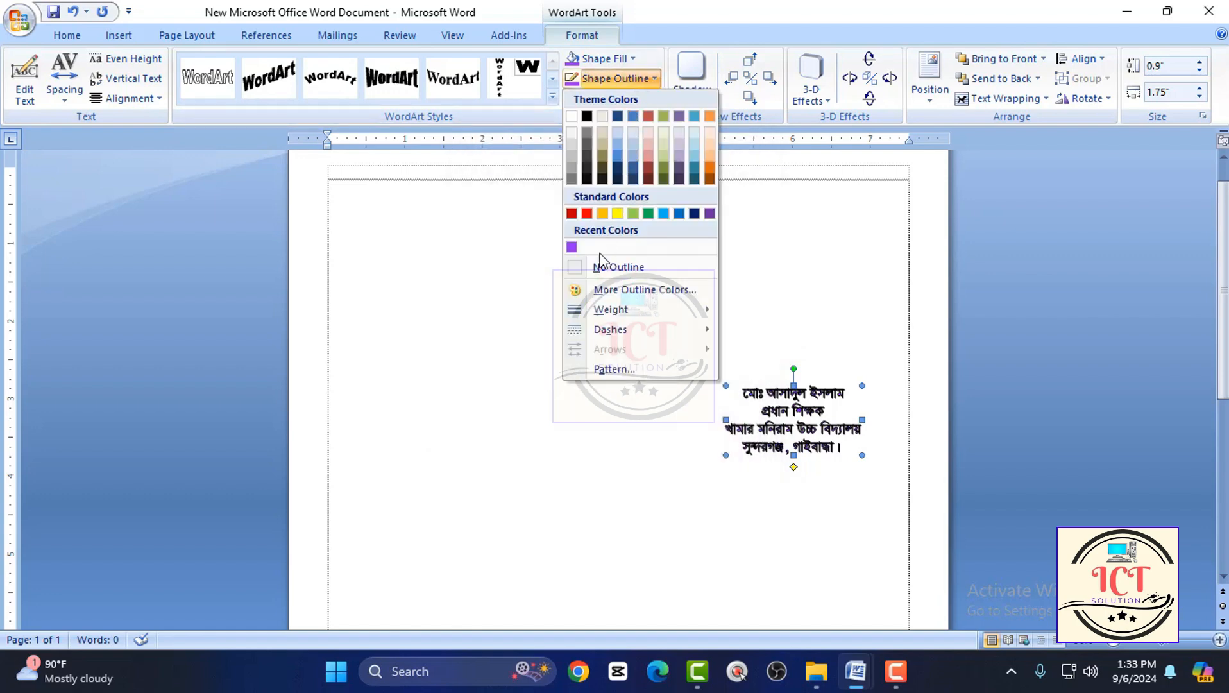
left_click(617, 292)
left_click(617, 275)
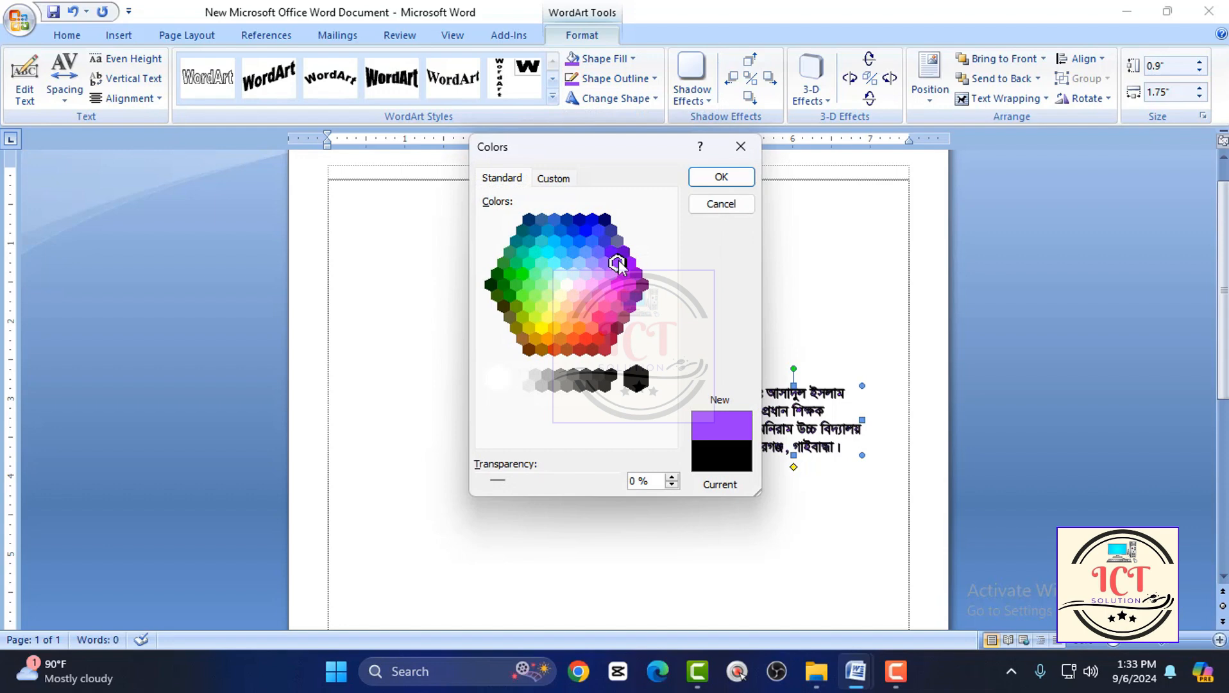
left_click(721, 180)
Move the purple WordArt further down along the right side of the page.
scroll(804, 457, "up", 2)
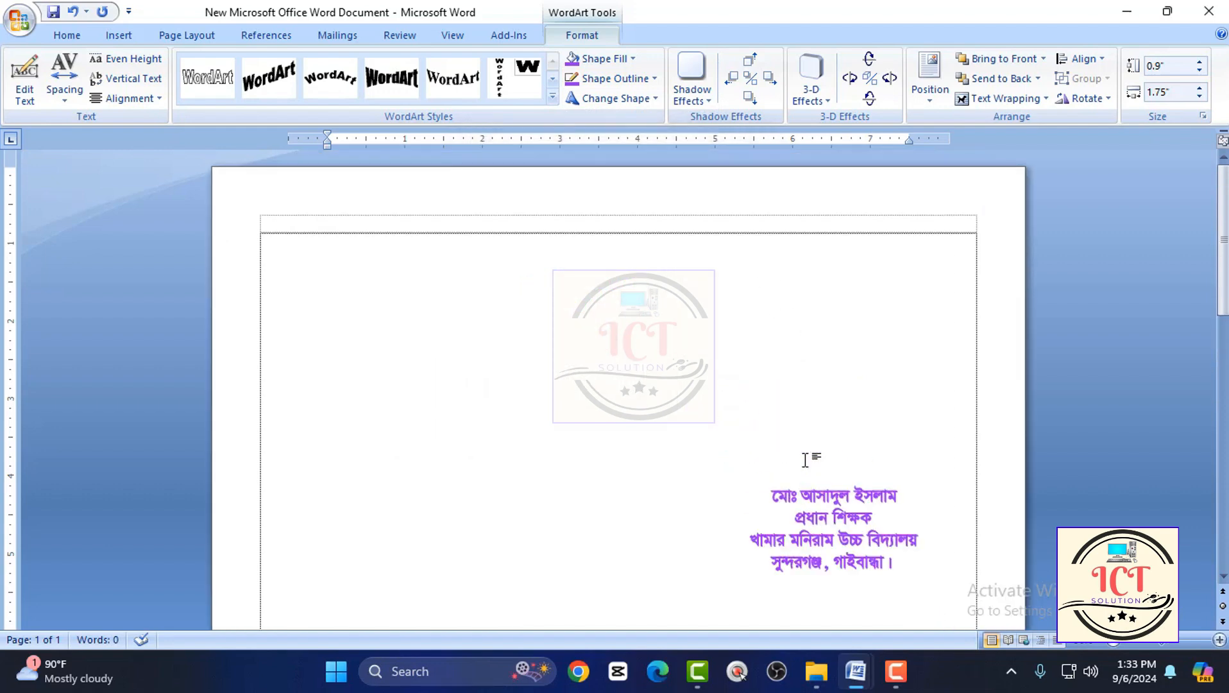
scroll(807, 463, "down", 1)
scroll(803, 460, "down", 2)
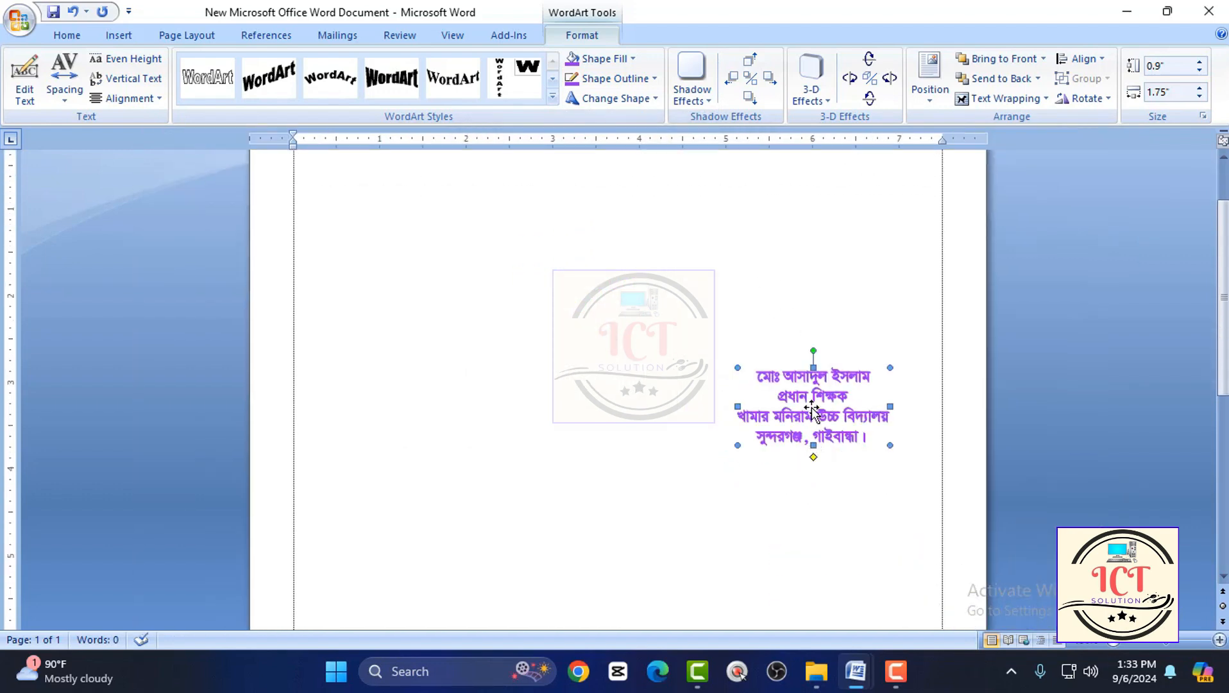
left_click_drag(814, 397, 826, 468)
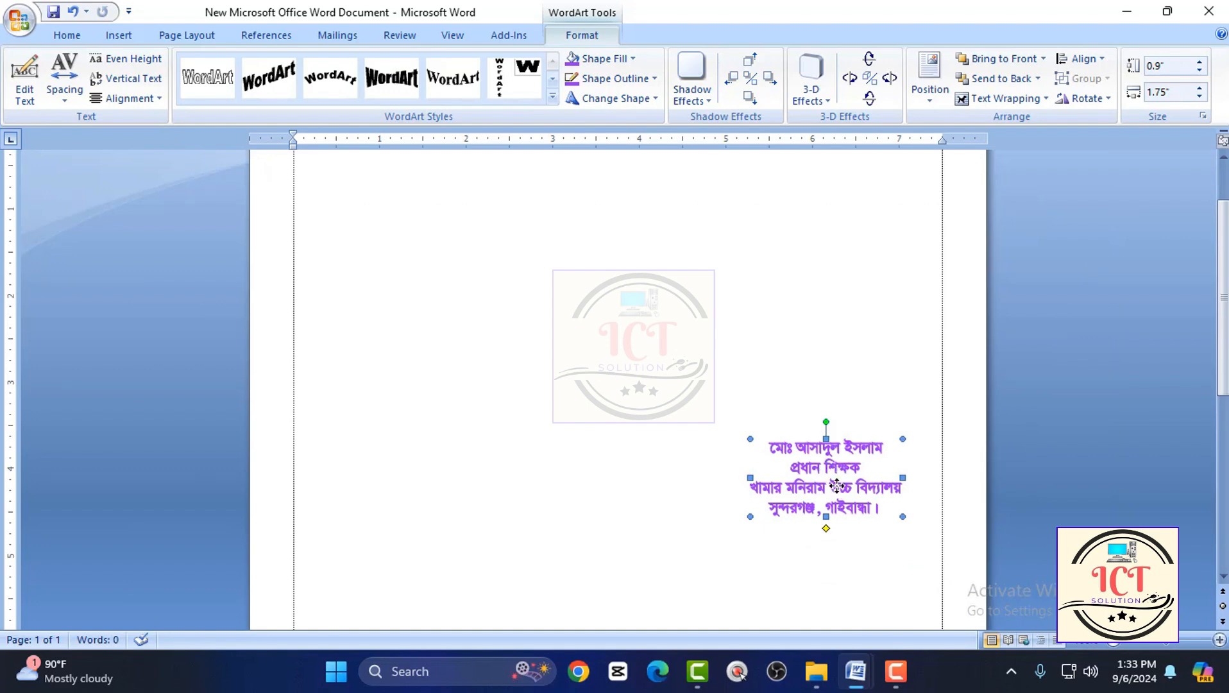
left_click_drag(834, 480, 836, 496)
Draw a circle about 1.48 by 1.48 inches near the top middle of the page with the Oval shape.
scroll(744, 445, "up", 2)
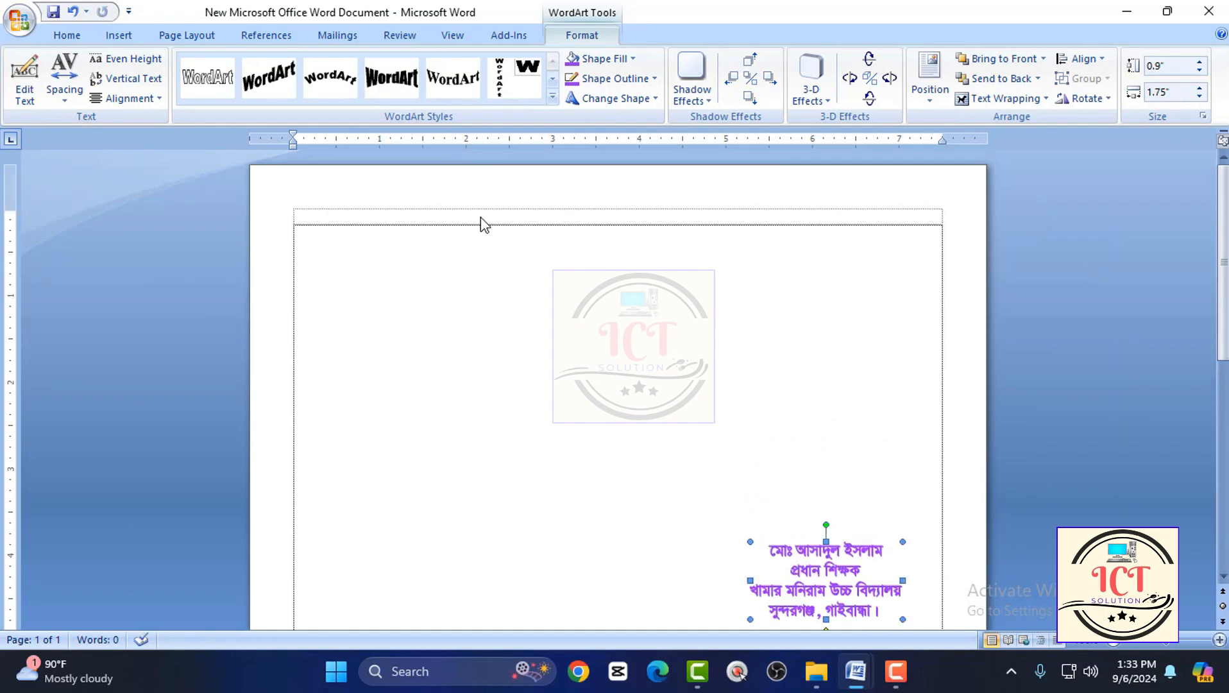
left_click(122, 35)
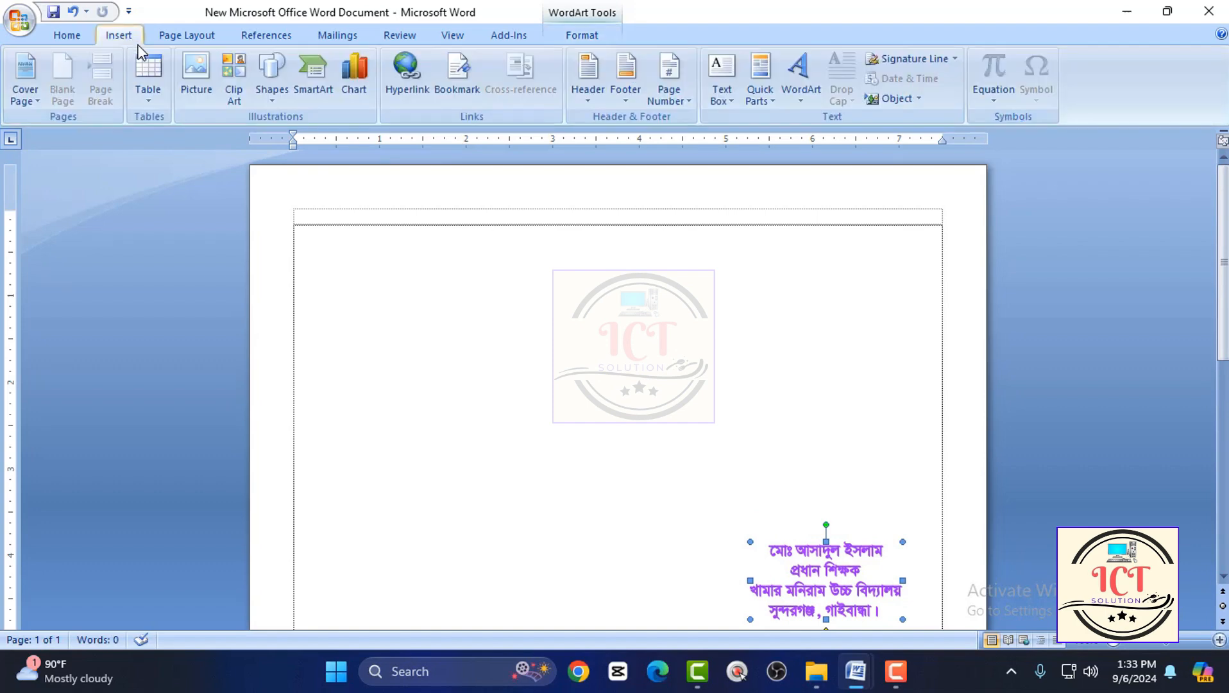
left_click(276, 75)
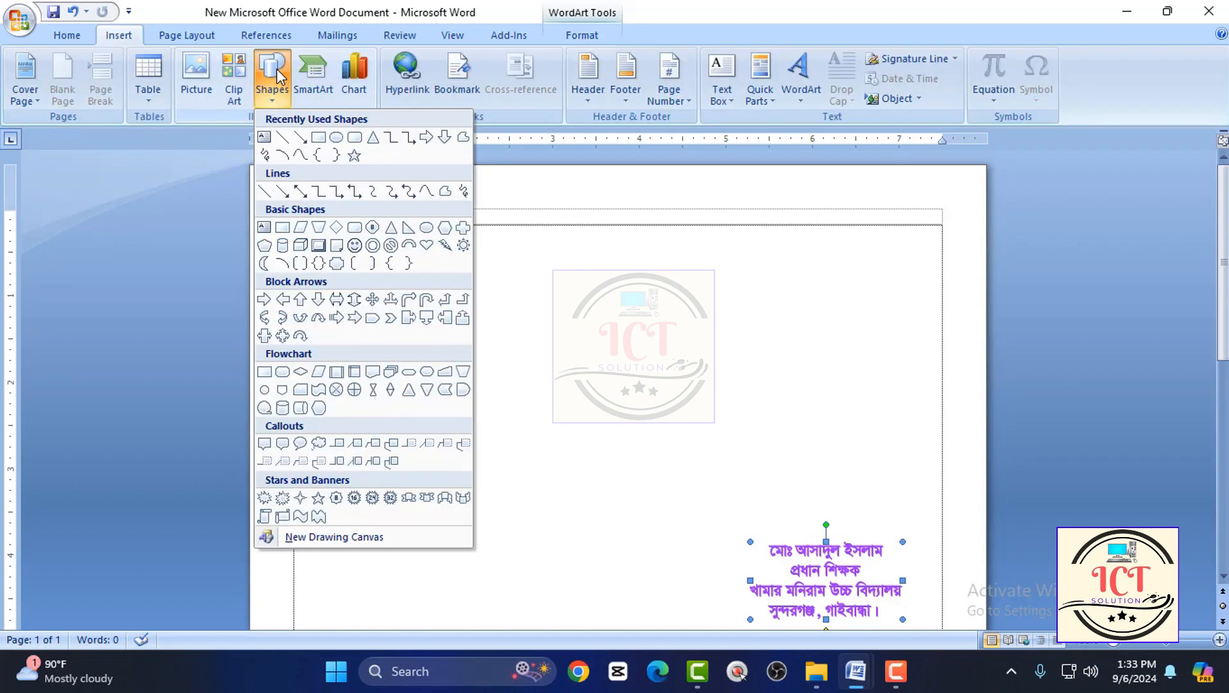
left_click(337, 138)
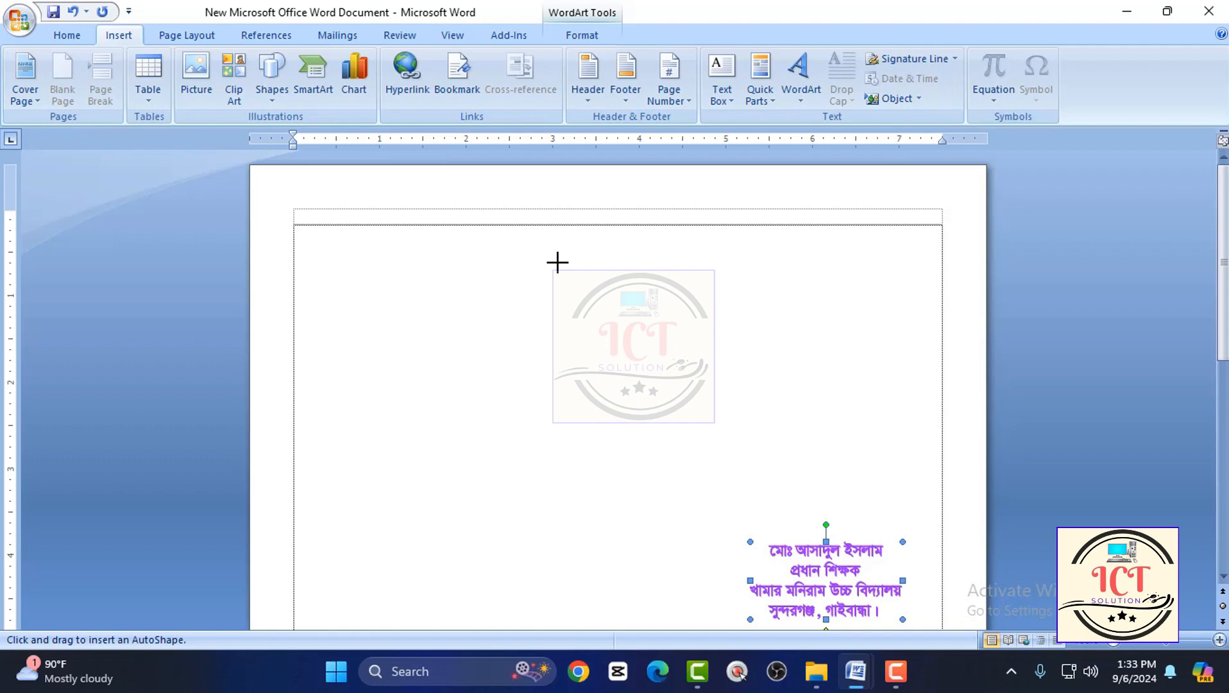
left_click_drag(460, 271, 558, 398)
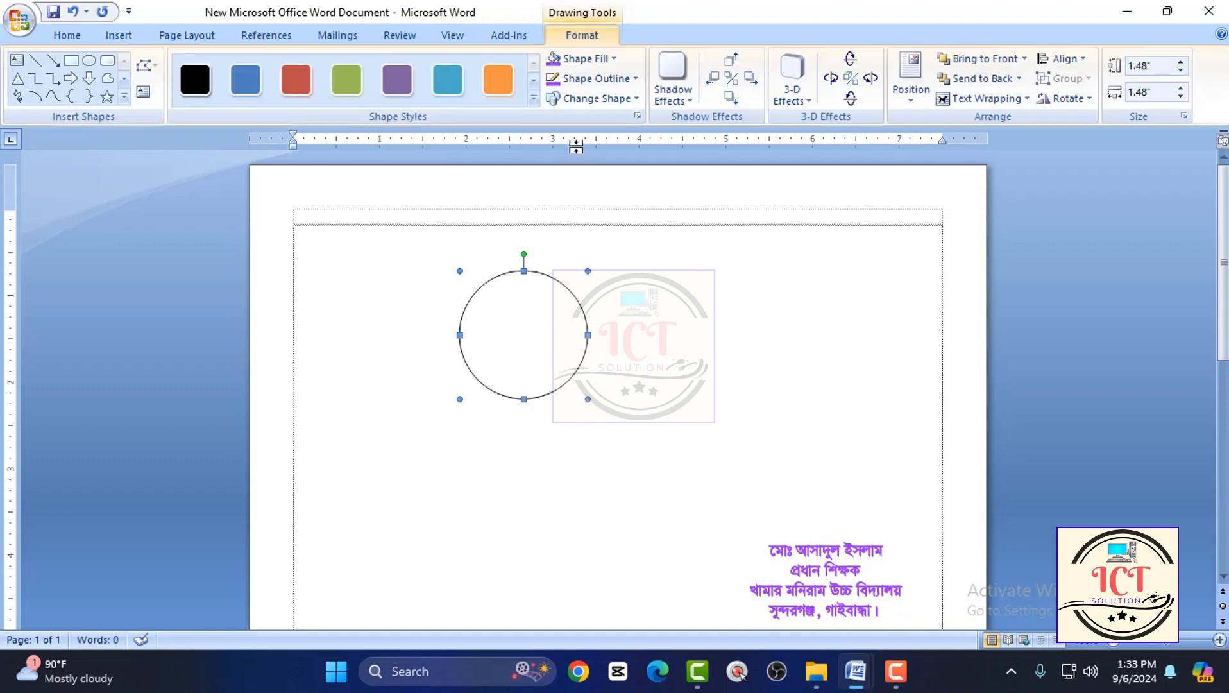
Set the circle's outline to the bright purple used for the WordArt.
left_click(599, 87)
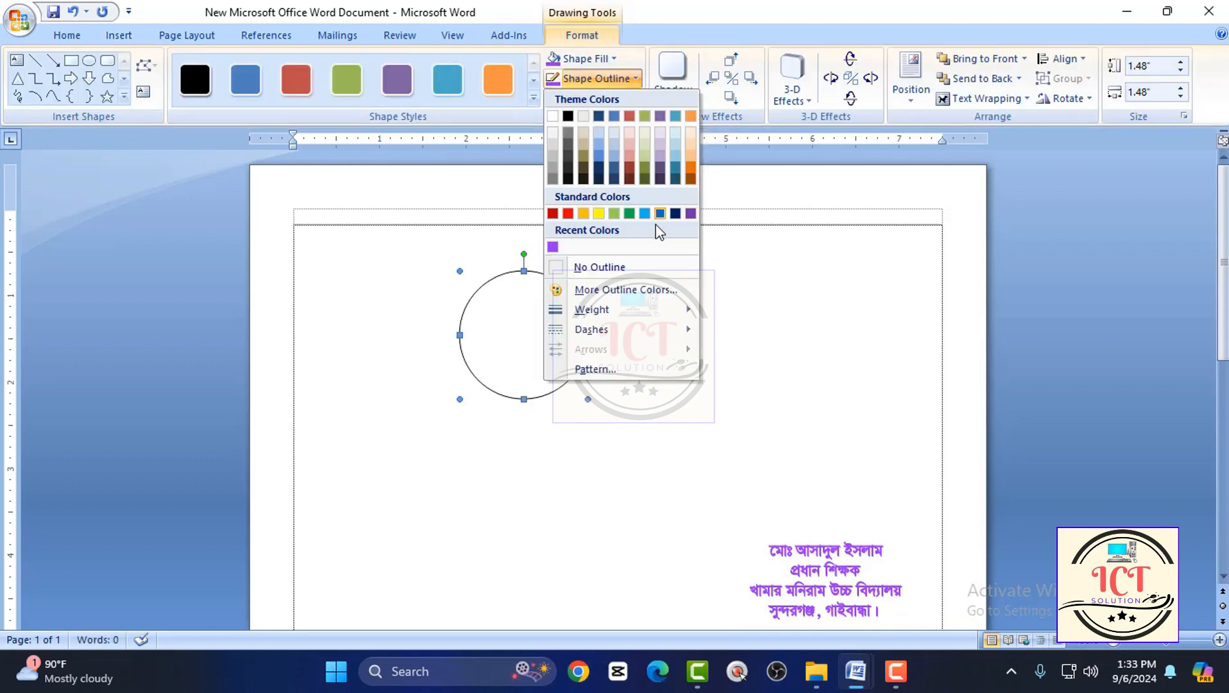
left_click(620, 289)
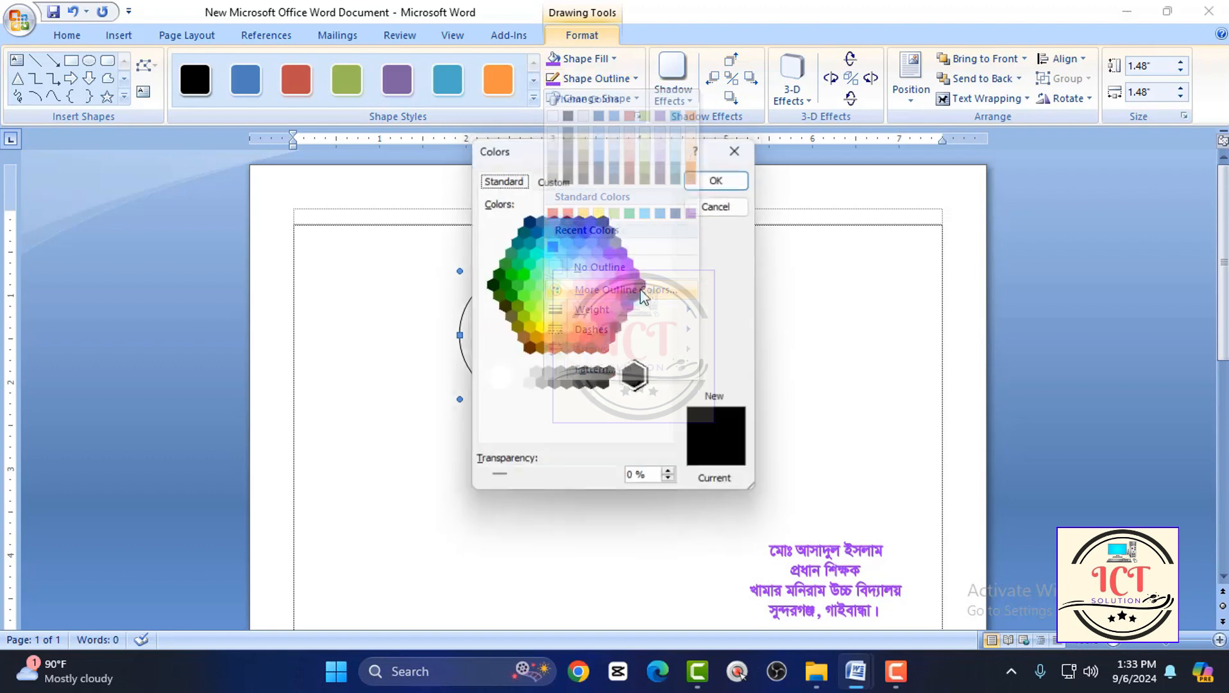
left_click(616, 263)
left_click(721, 177)
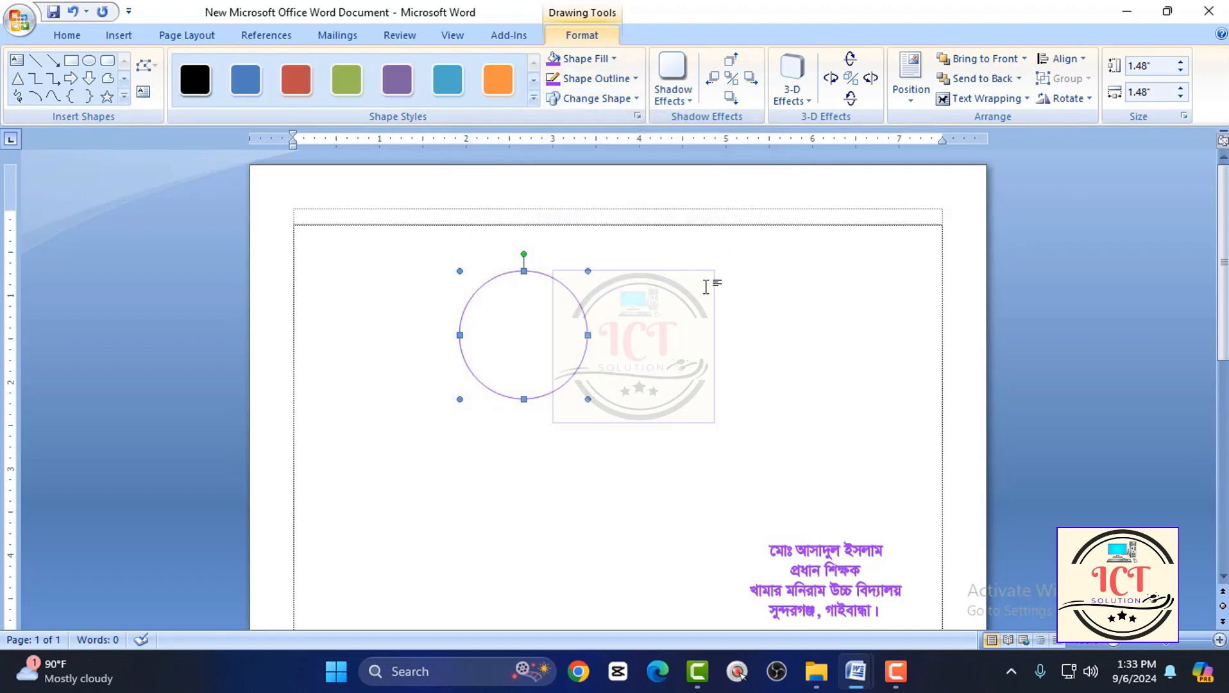
Choose a line weight for the purple circle's outline and deselect the circle.
left_click(597, 98)
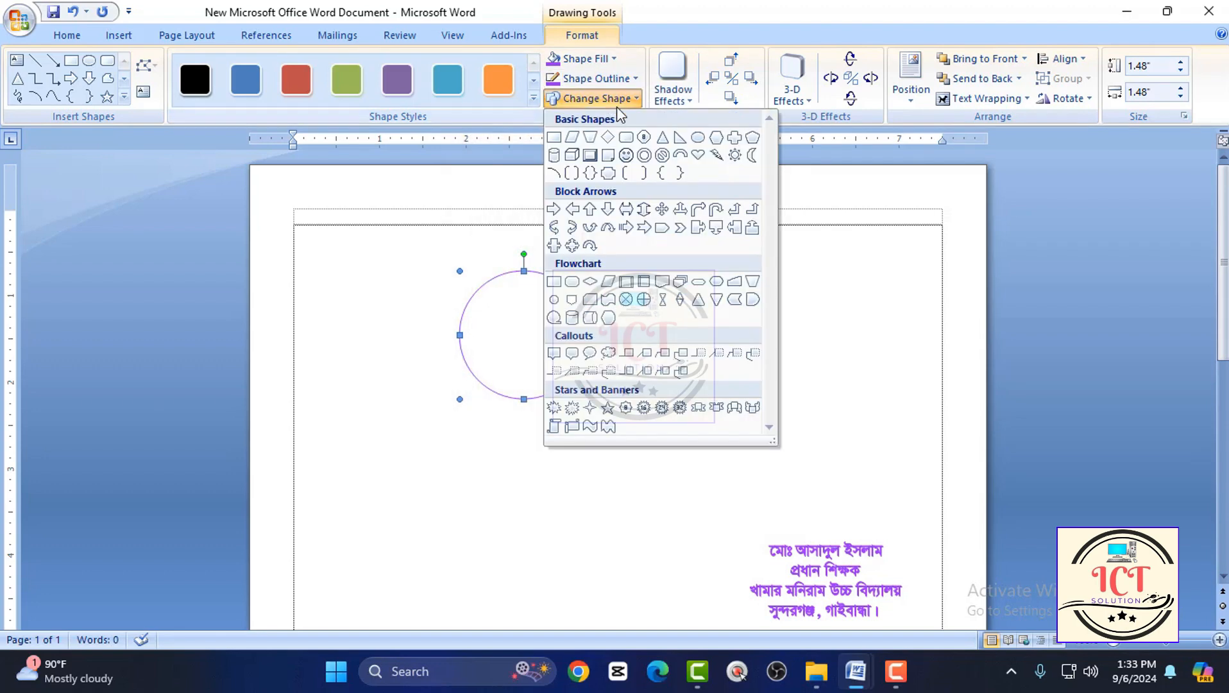
left_click(597, 78)
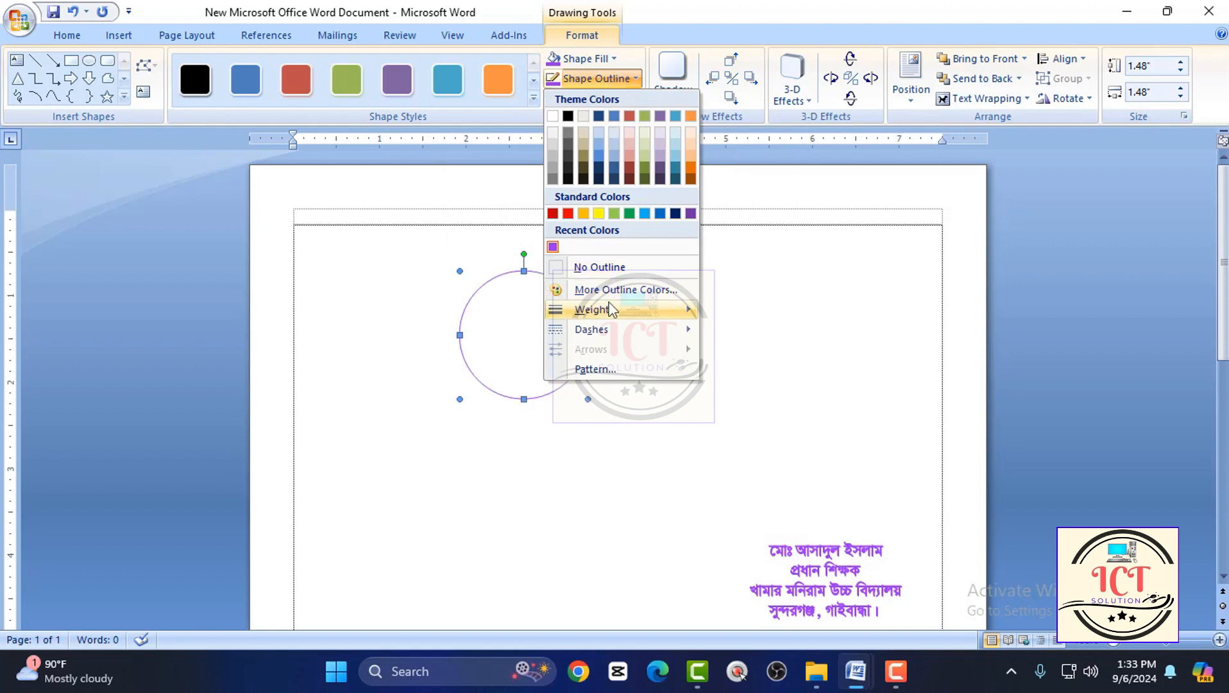
mouse_move(614, 309)
left_click(764, 370)
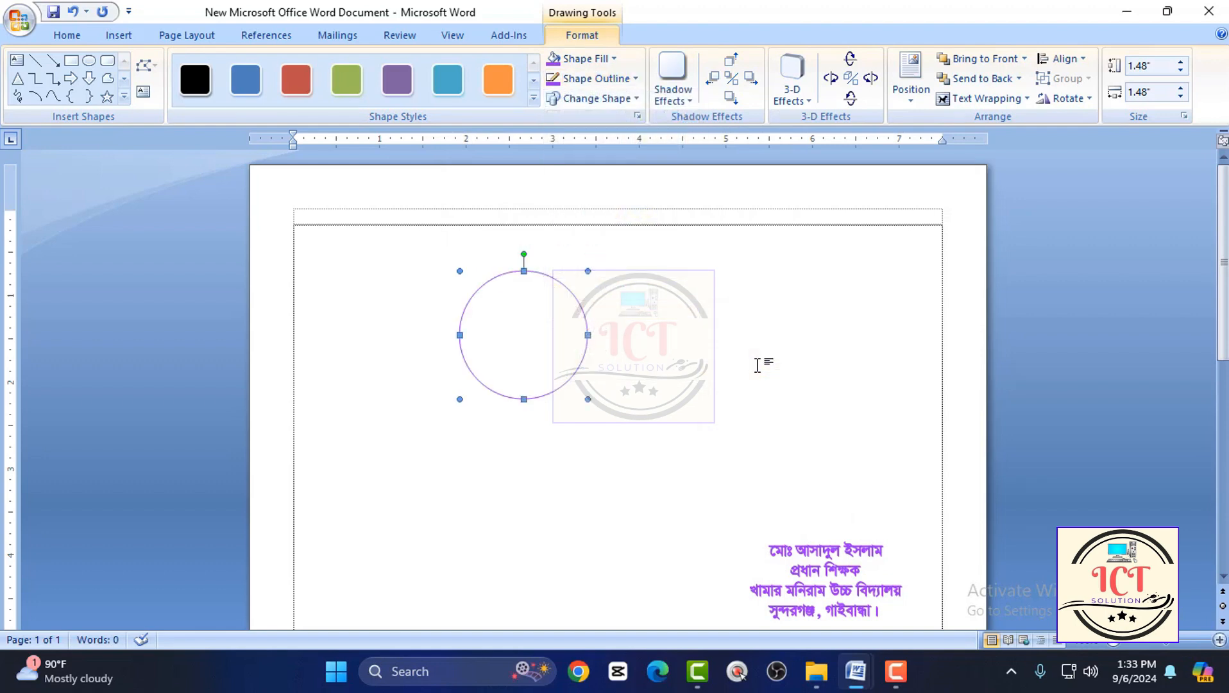
left_click(658, 310)
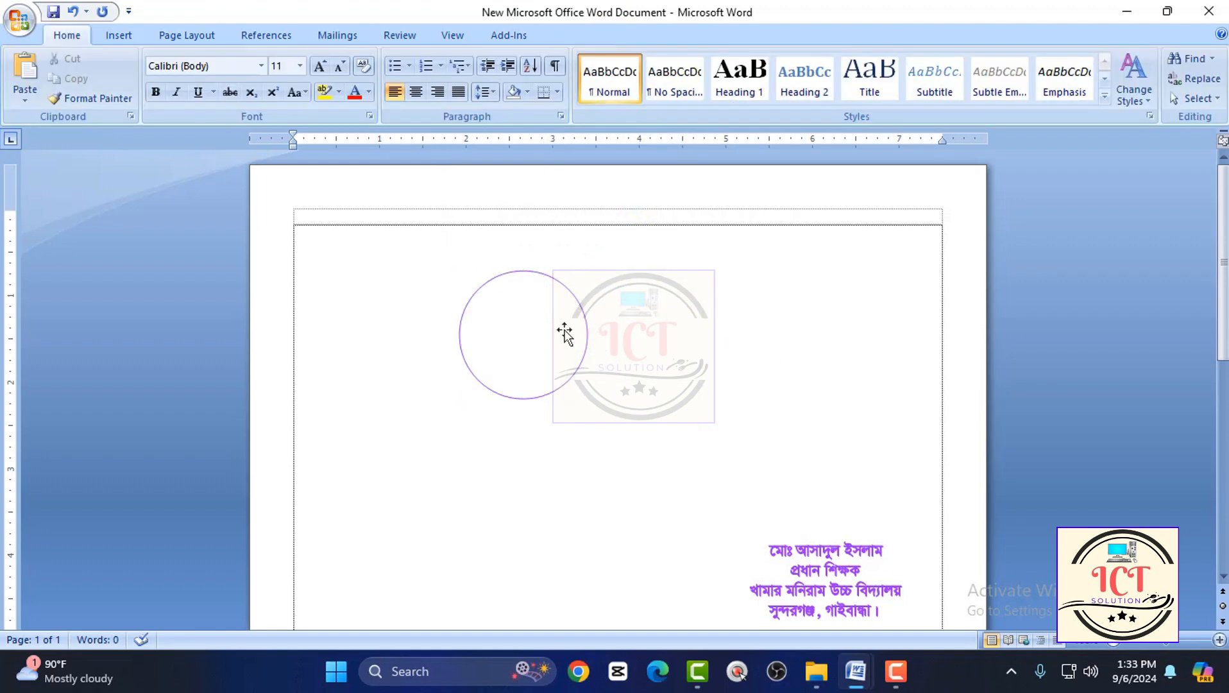
Draw a smaller circle about 0.96 by 0.96 inches inside the purple circle with the Oval shape.
scroll(565, 333, "up", 3, "ctrl")
left_click(549, 326)
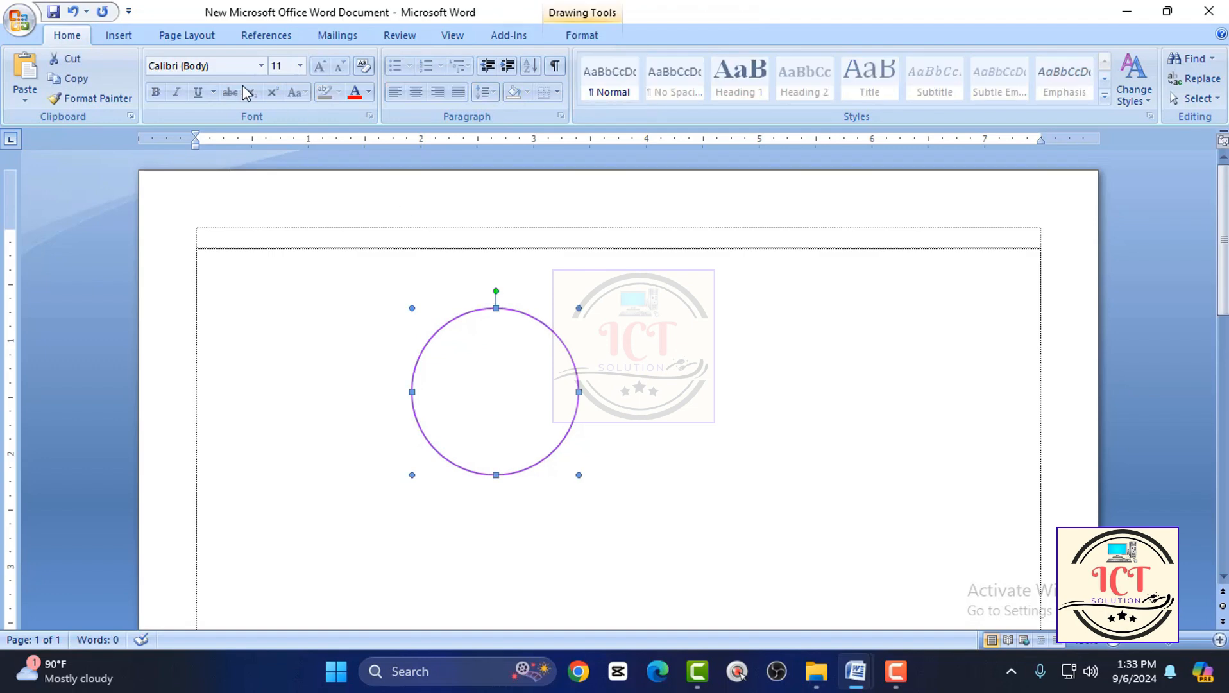
left_click(120, 36)
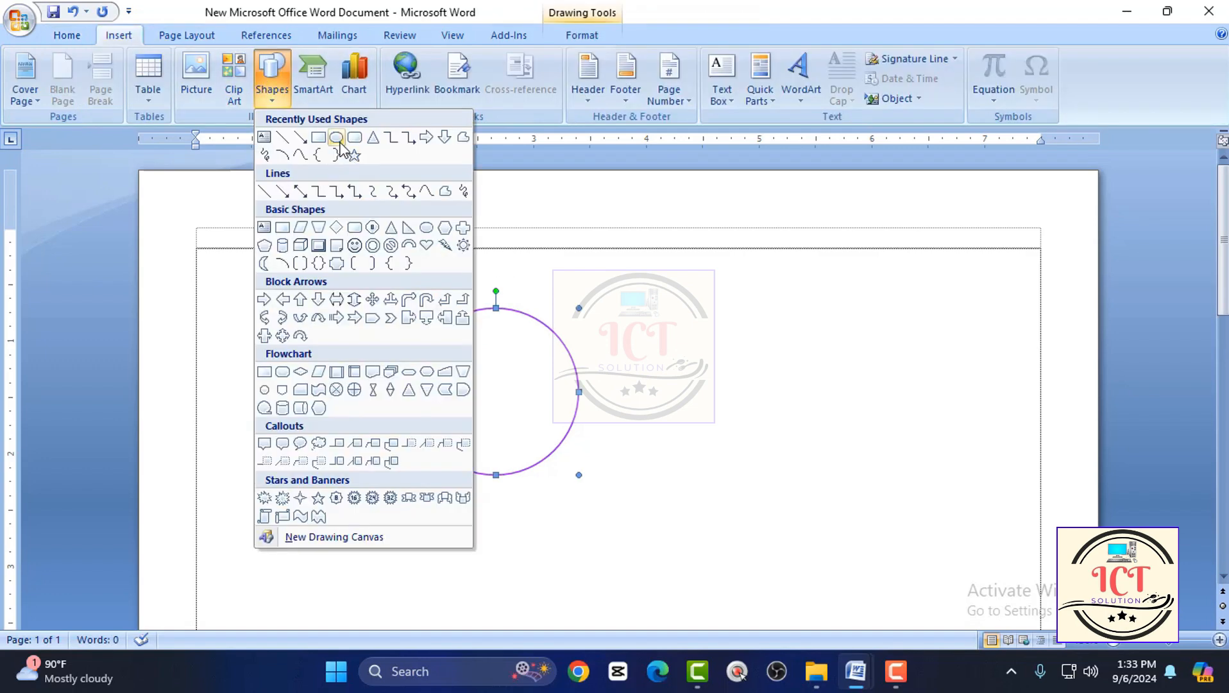
left_click(338, 138)
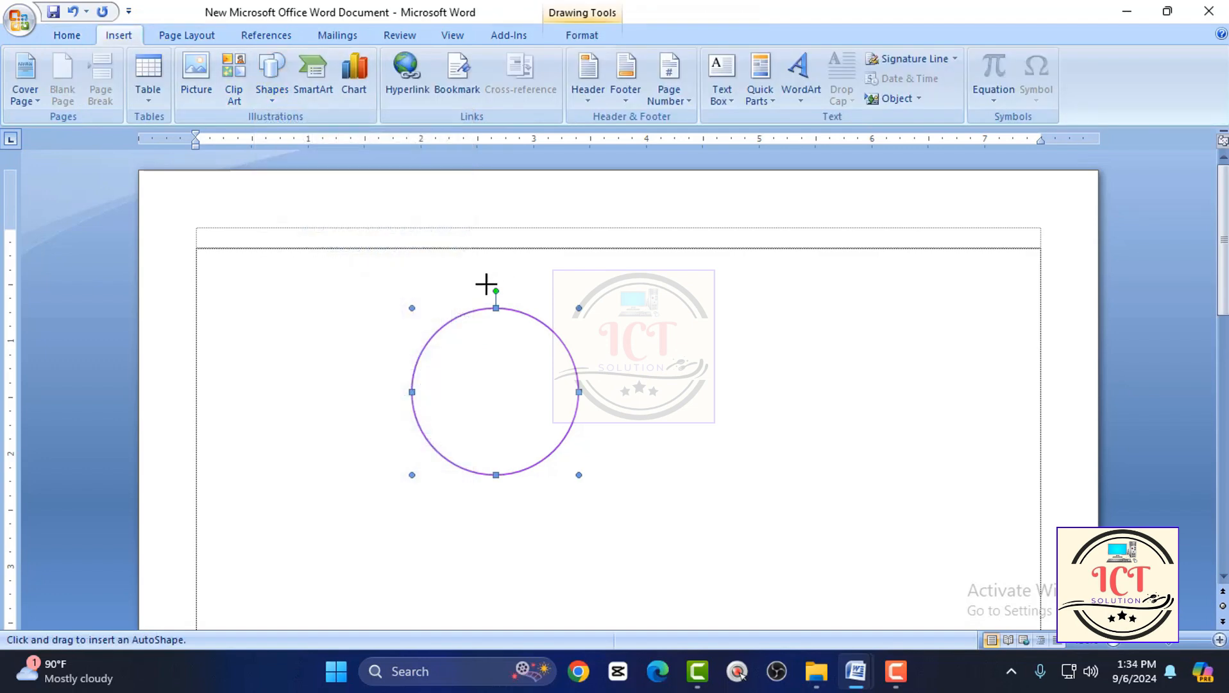
left_click_drag(448, 341, 521, 447)
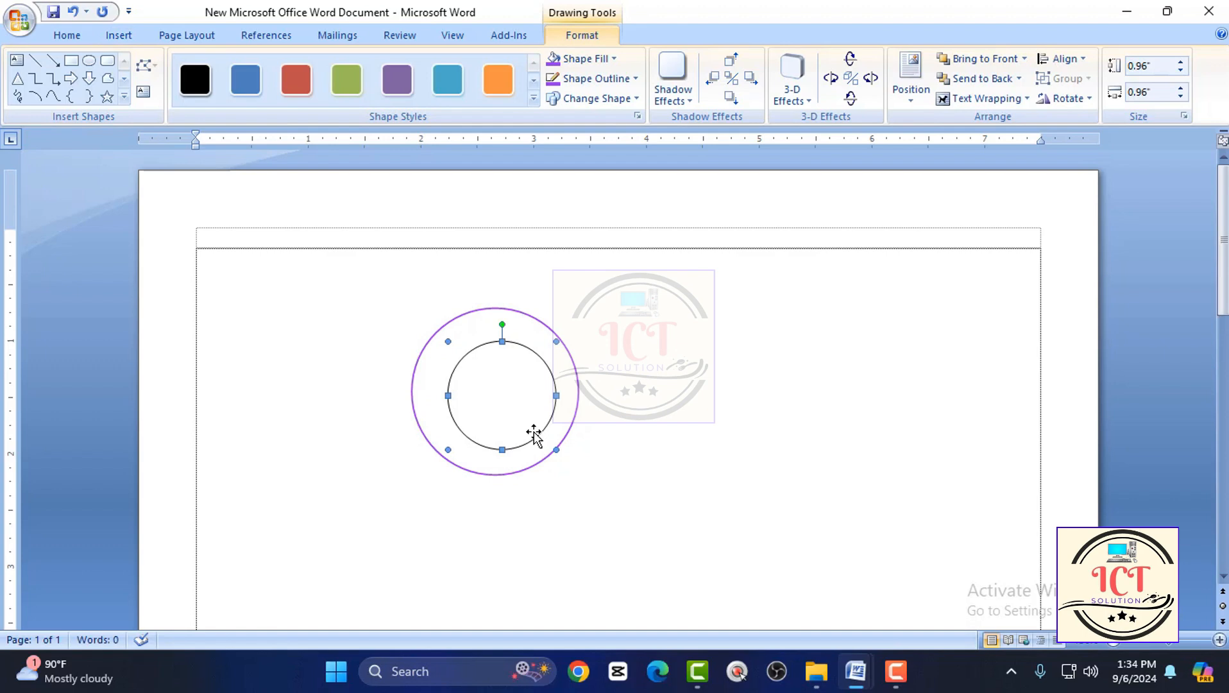
key("Escape")
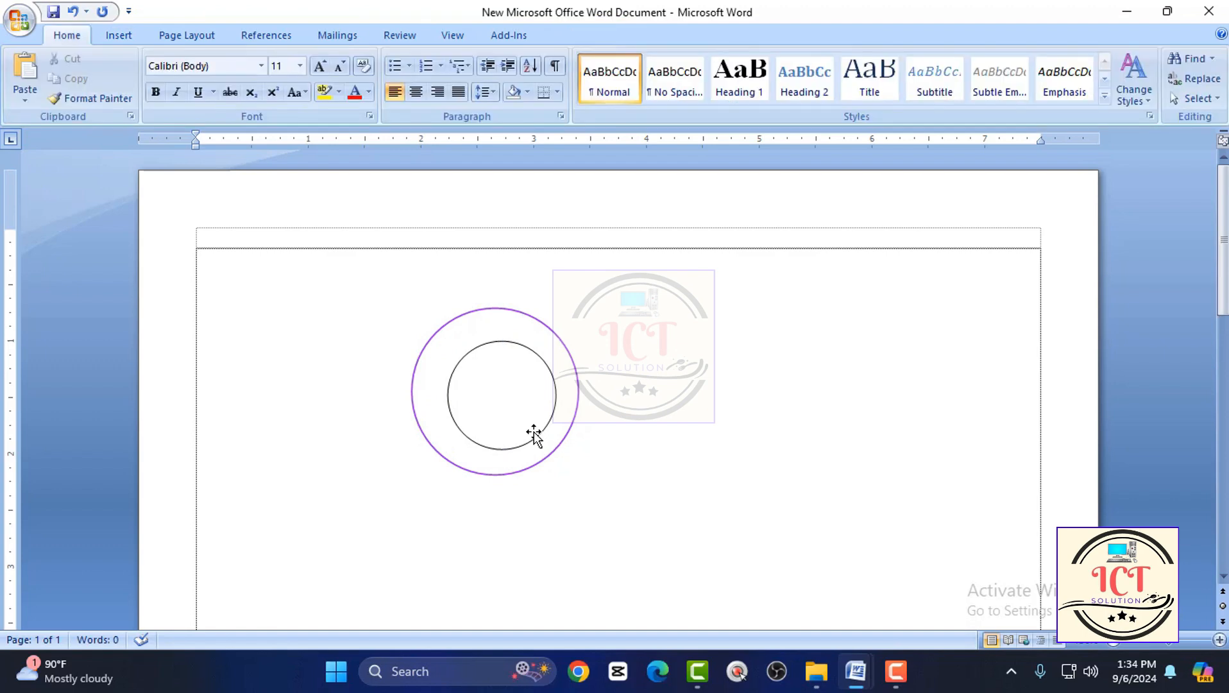
Nudge the smaller circle left and up in fine increments until it is centred inside the purple circle.
left_click(536, 434)
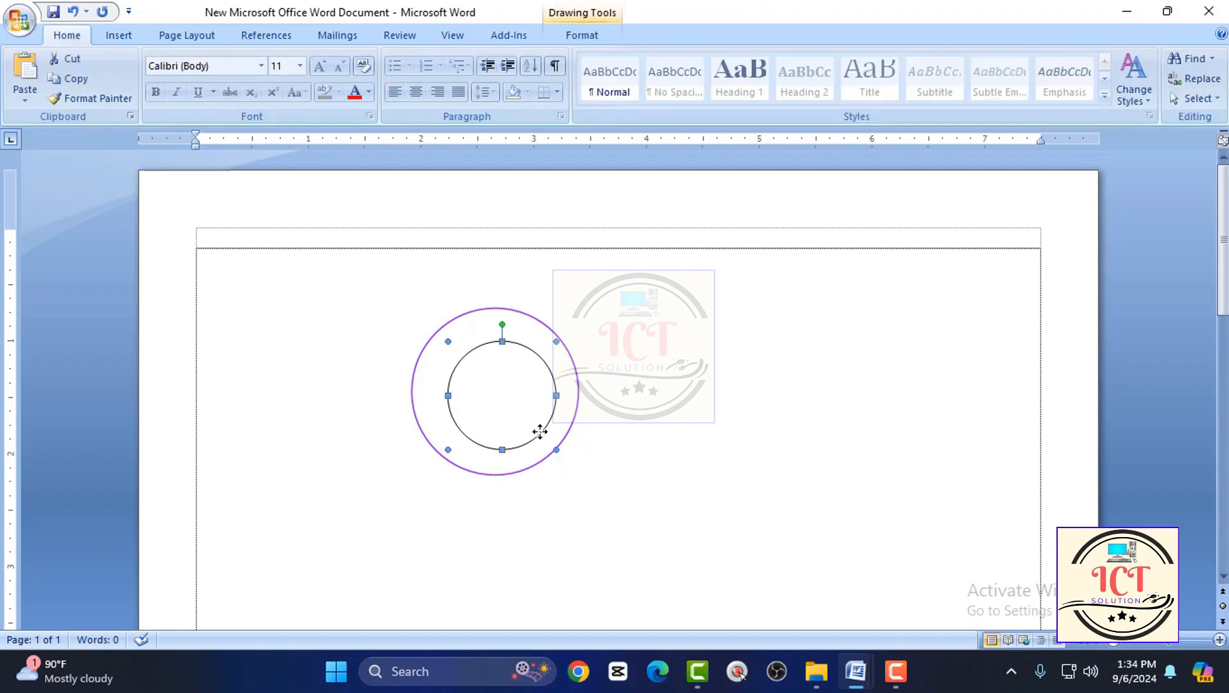
key("Escape")
left_click(528, 429)
key("ctrl+Left")
key("ctrl+Left")
key("ctrl+Left")
key("ctrl+Left")
key("ctrl+Left")
key("ctrl+Up")
key("ctrl+Up")
key("ctrl+Up")
key("ctrl+Up")
key("ctrl+Up")
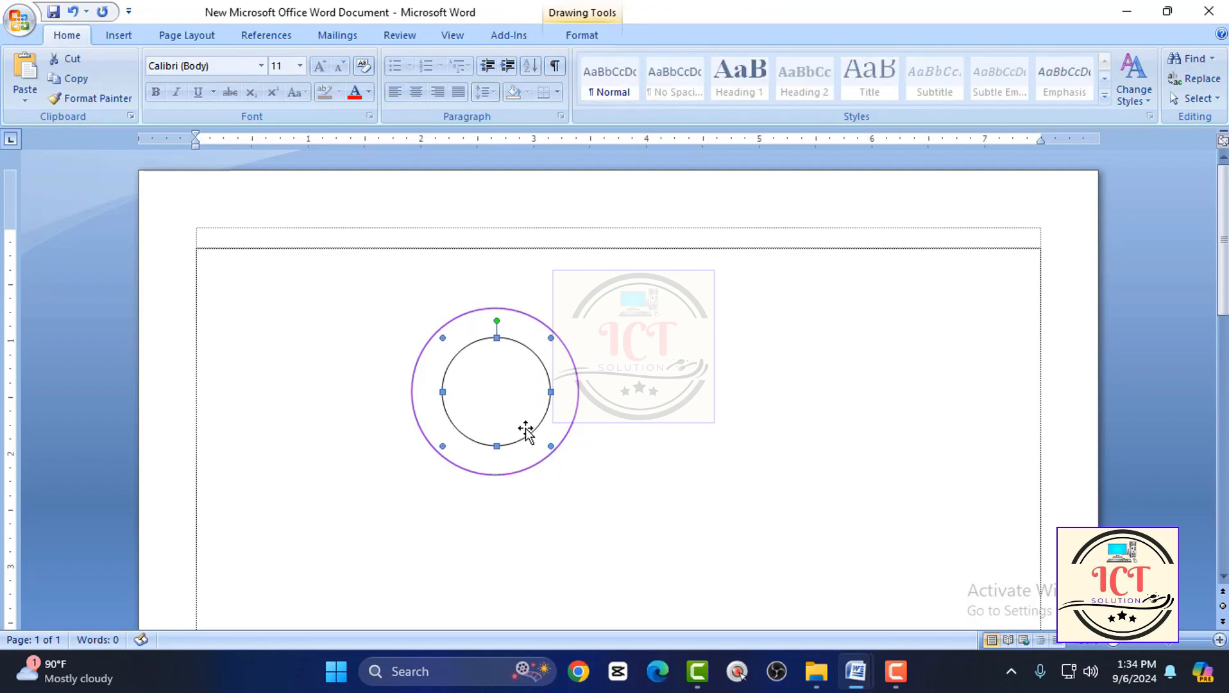
key("ctrl+Left")
key("ctrl+Left")
key("ctrl+Down")
key("ctrl+Down")
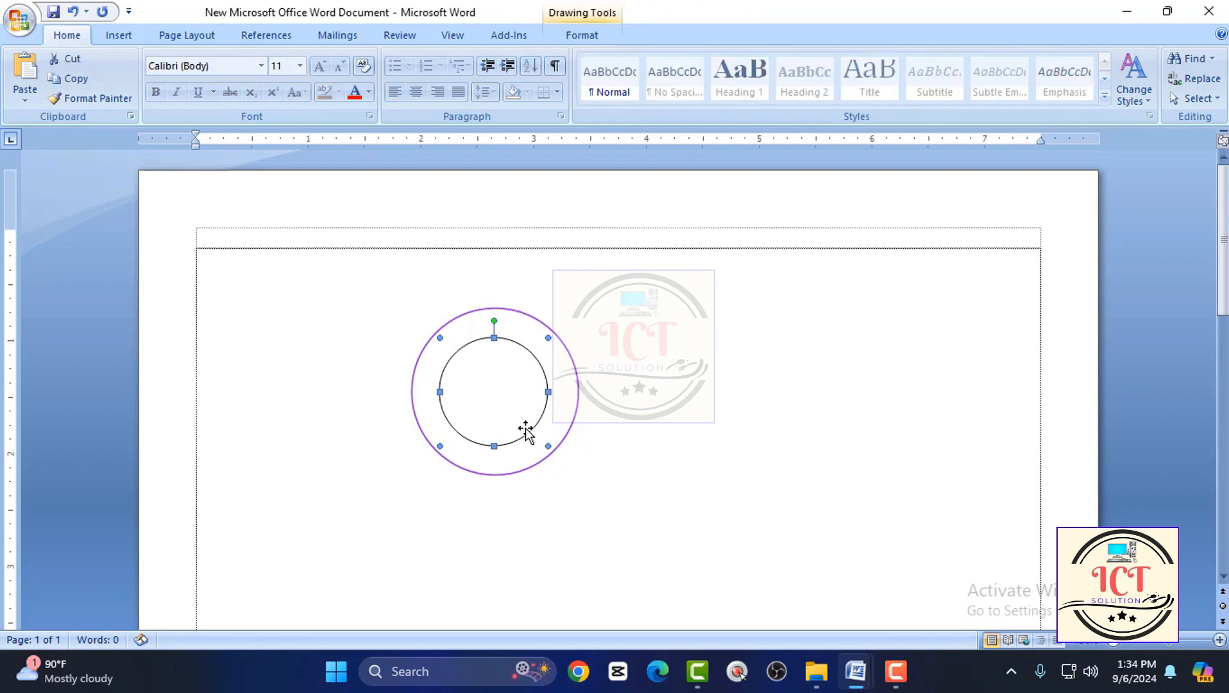
key("ctrl+Right")
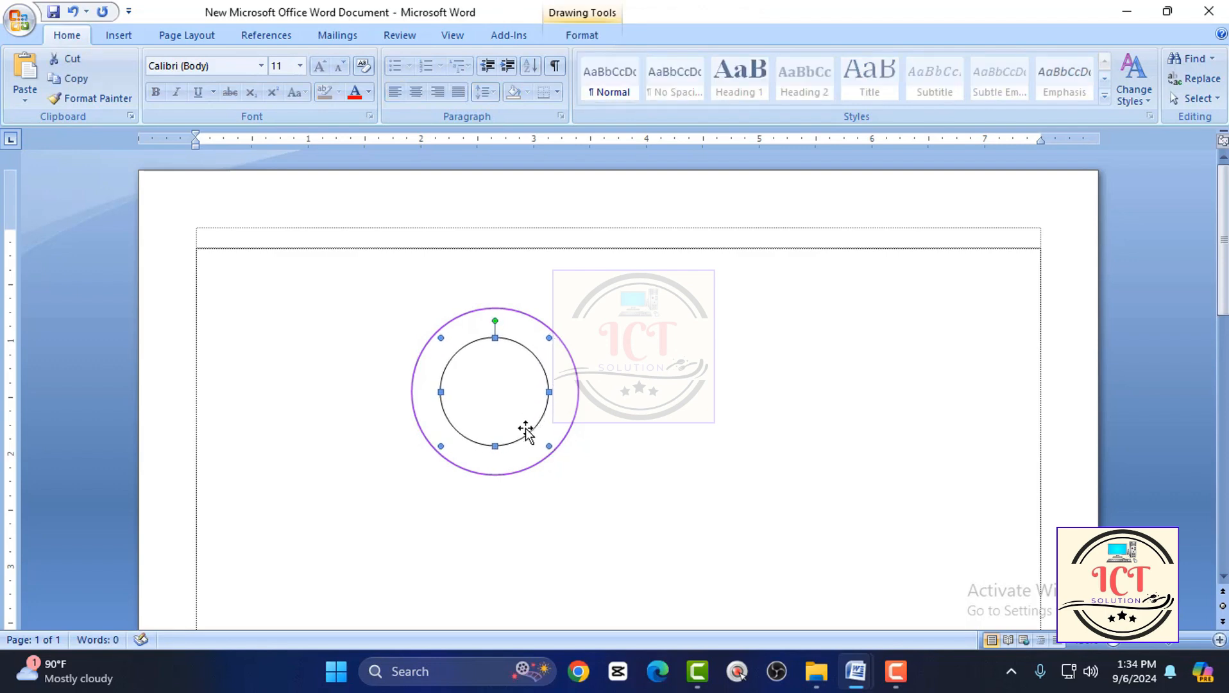
Set the inner circle's outline to a bright purple from the standard colour palette.
double_click(496, 335)
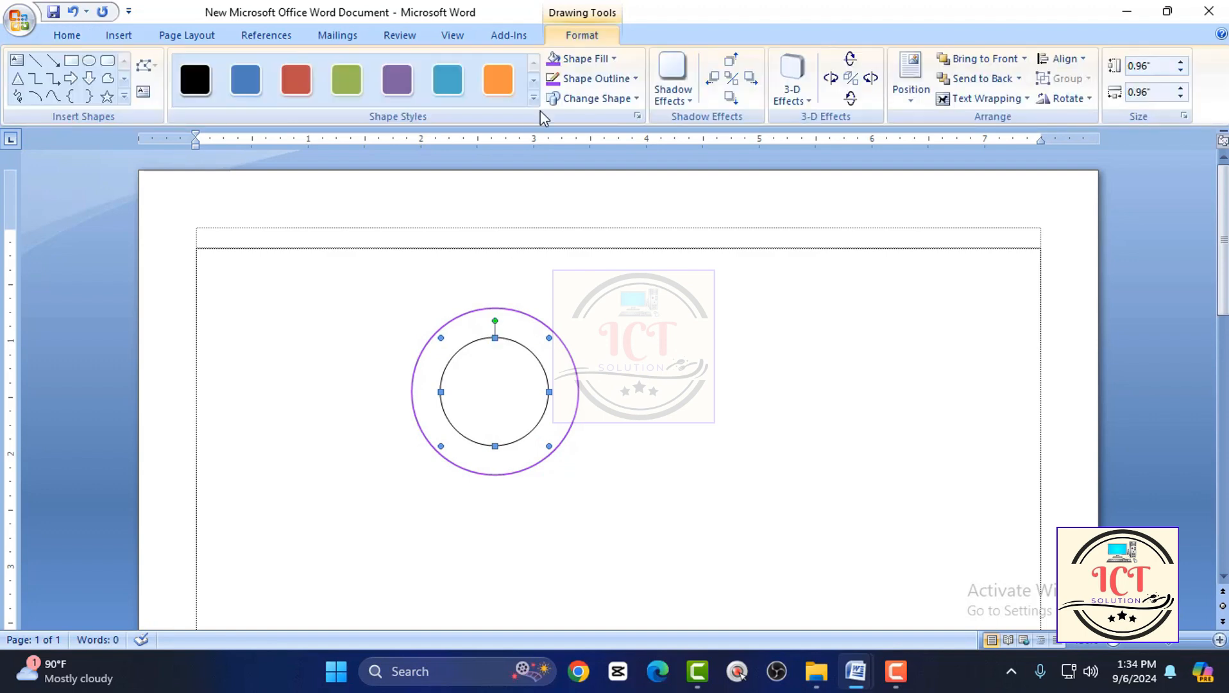
left_click(599, 80)
left_click(616, 290)
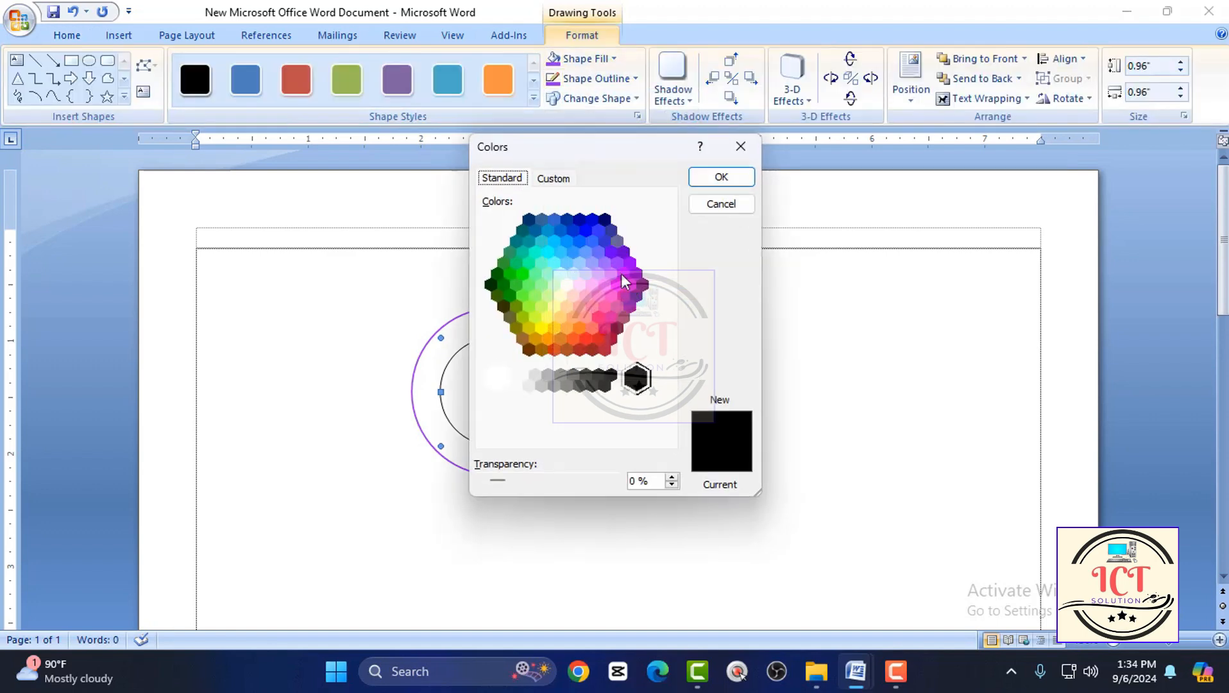
left_click(616, 263)
left_click(722, 176)
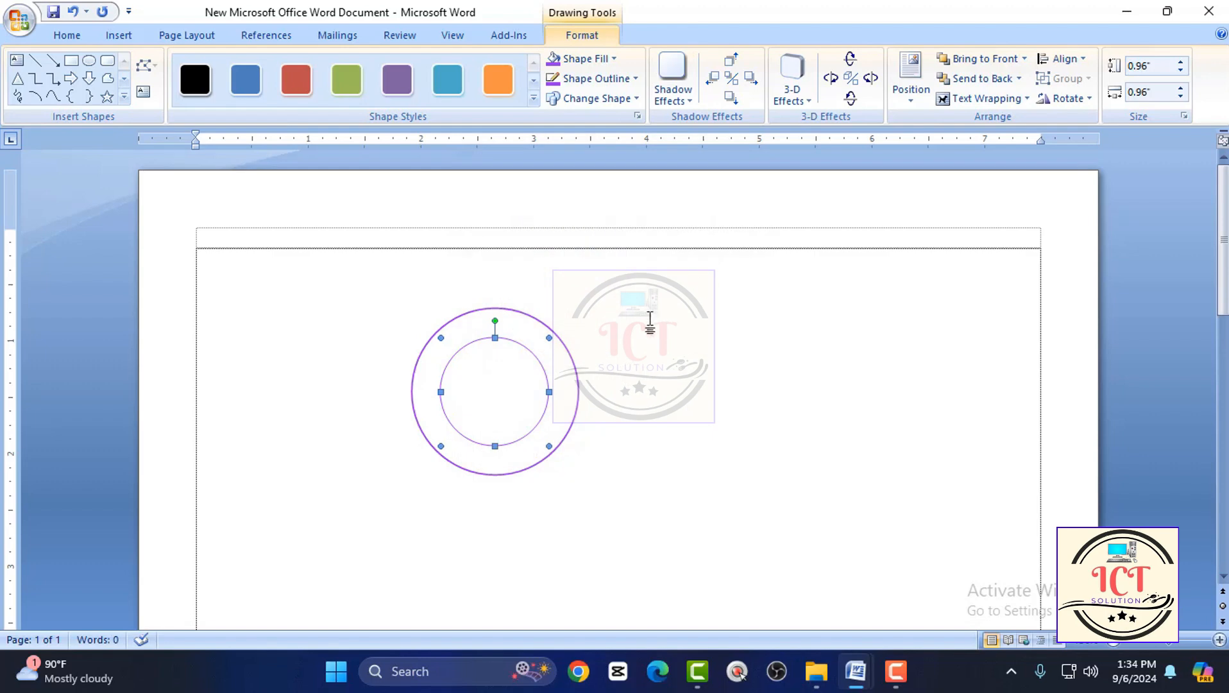
Nudge the inner circle slightly right and down to centre it inside the outer circle, and deselect it.
key("ctrl+Down")
key("ctrl+Right")
key("ctrl+Right")
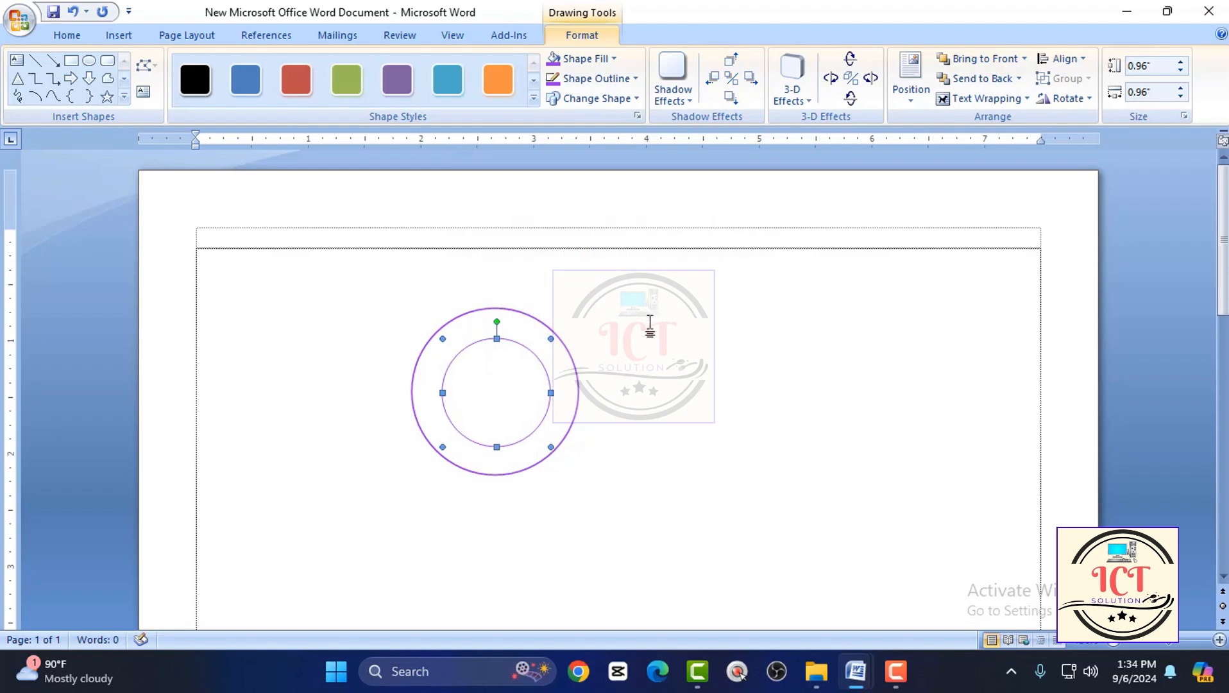
key("ctrl+Down")
left_click(637, 335)
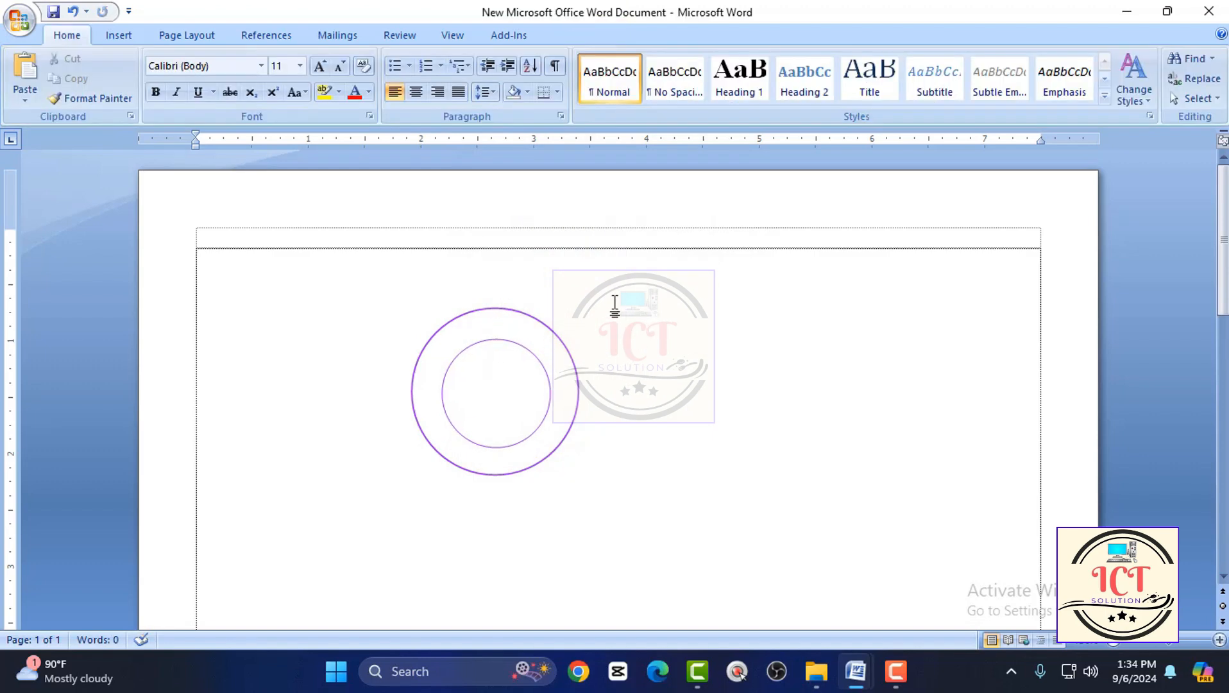
Start a WordArt in the black arched style from the first gallery row, with the SutonnyMJ font and empty text.
left_click(133, 35)
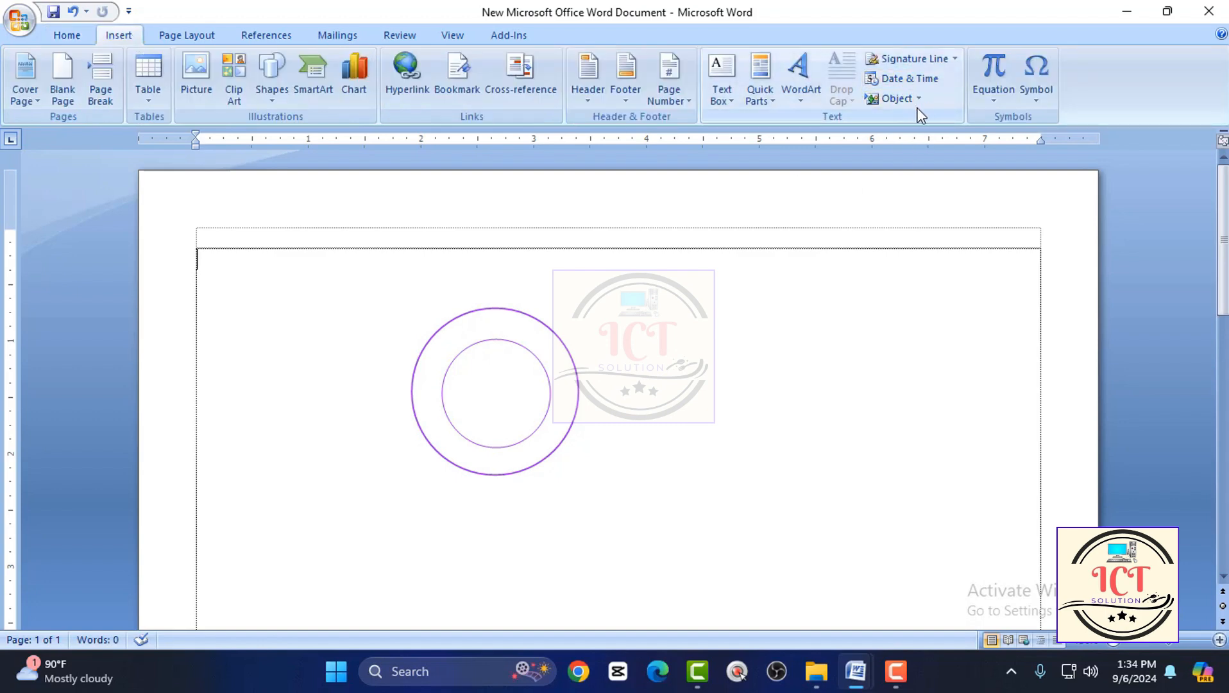
left_click(812, 81)
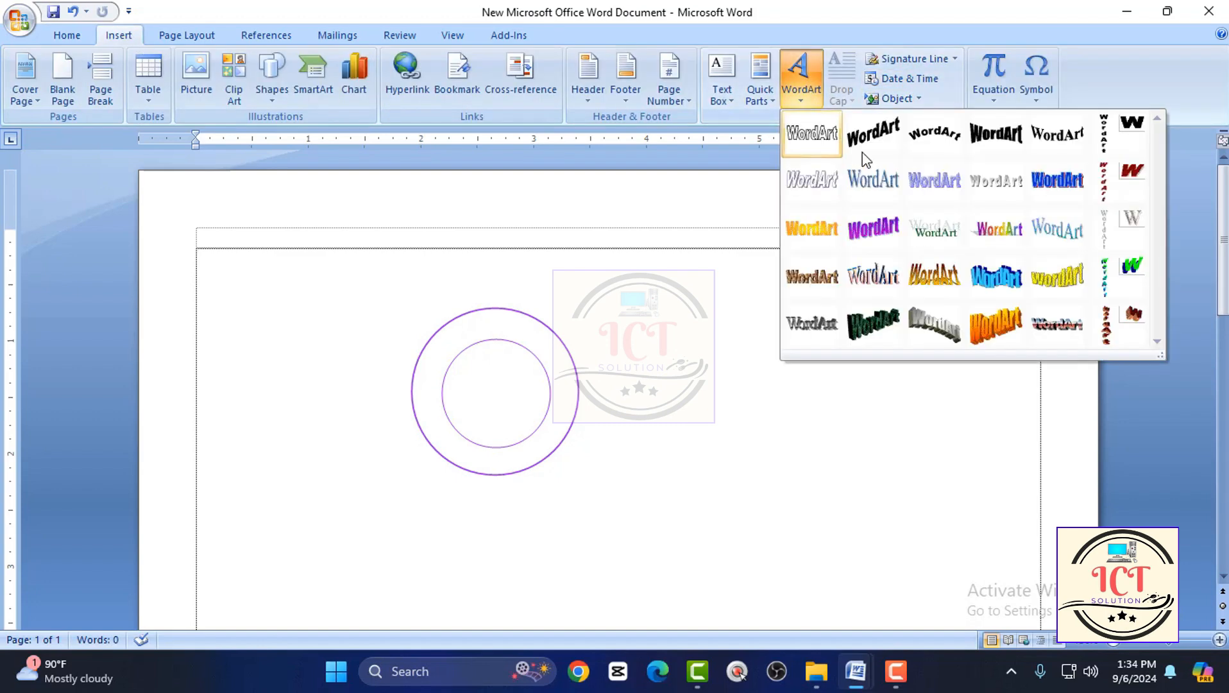
left_click(932, 138)
key("Delete")
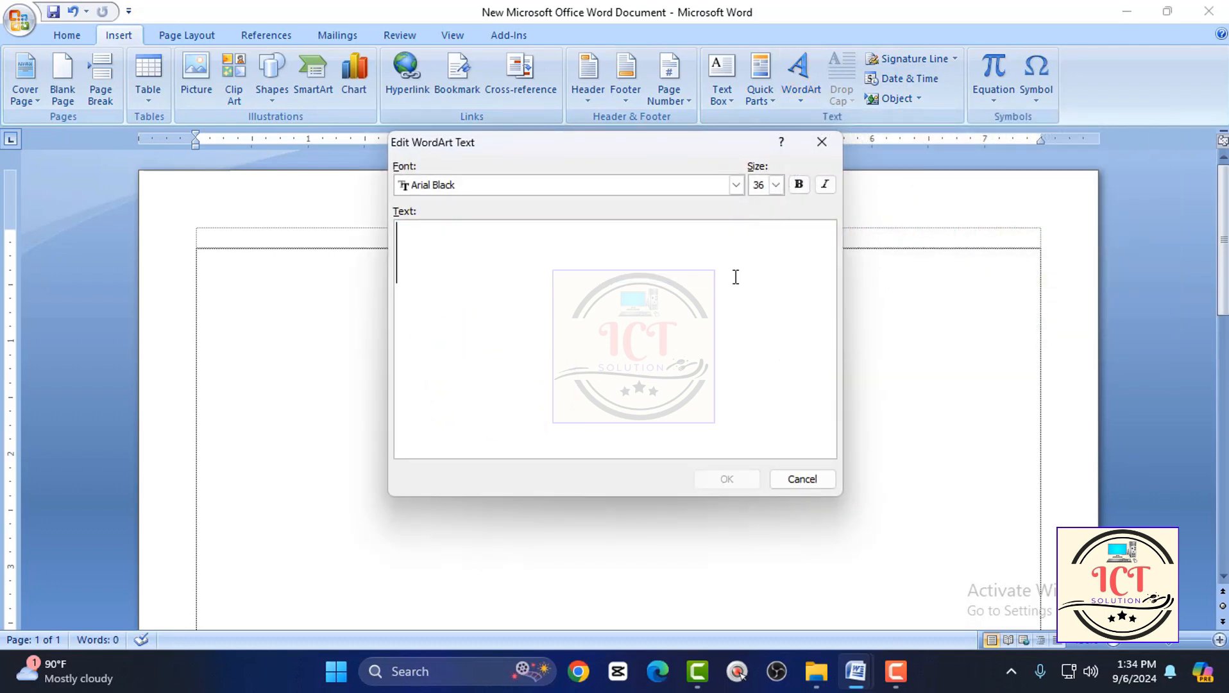
left_click(736, 185)
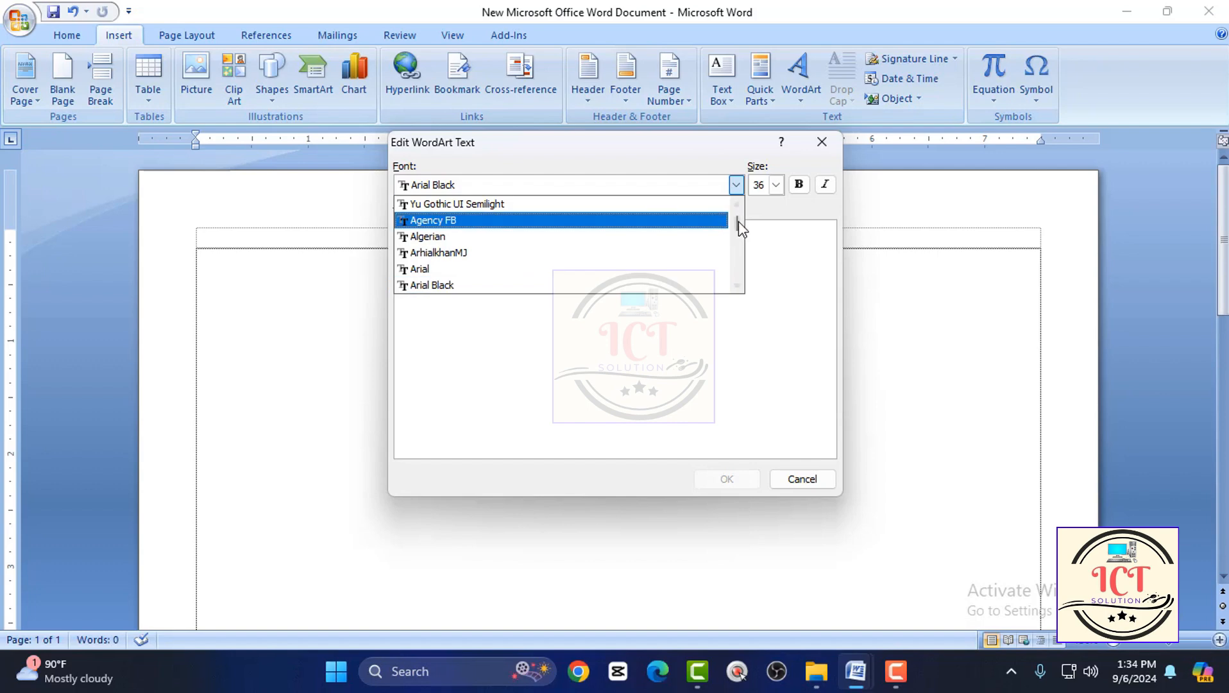
left_click_drag(738, 218, 737, 278)
scroll(502, 269, "up", 7)
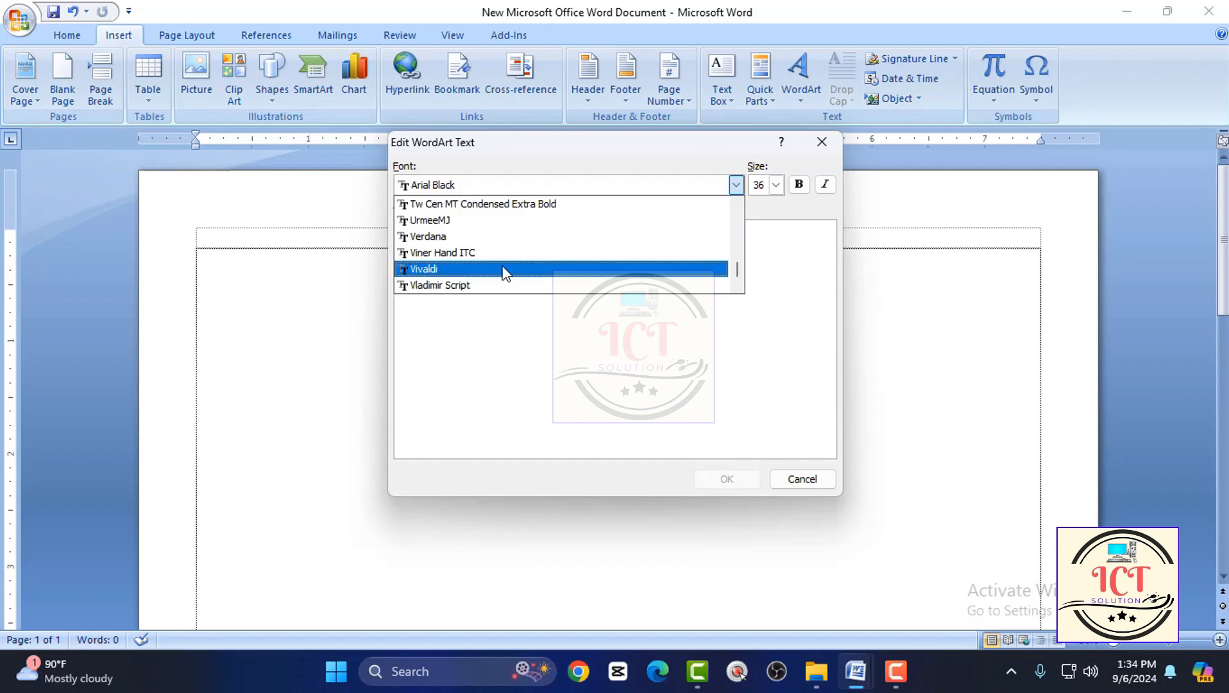
scroll(502, 275, "up", 3)
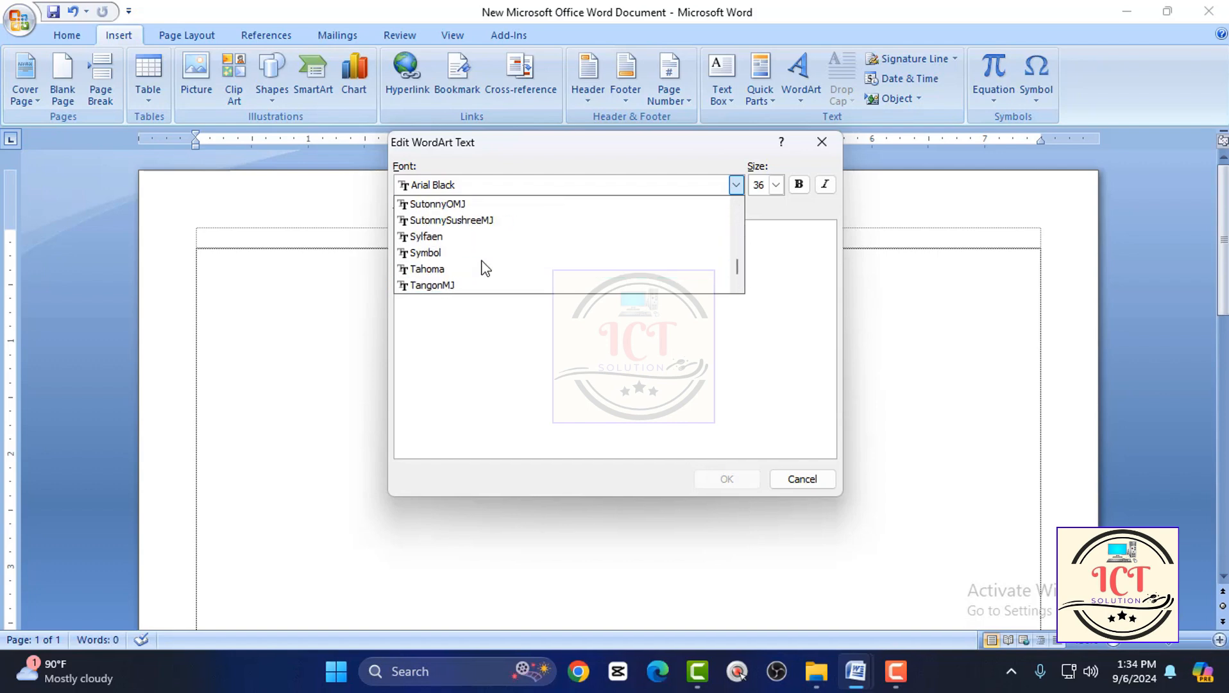
left_click(453, 211)
left_click(491, 230)
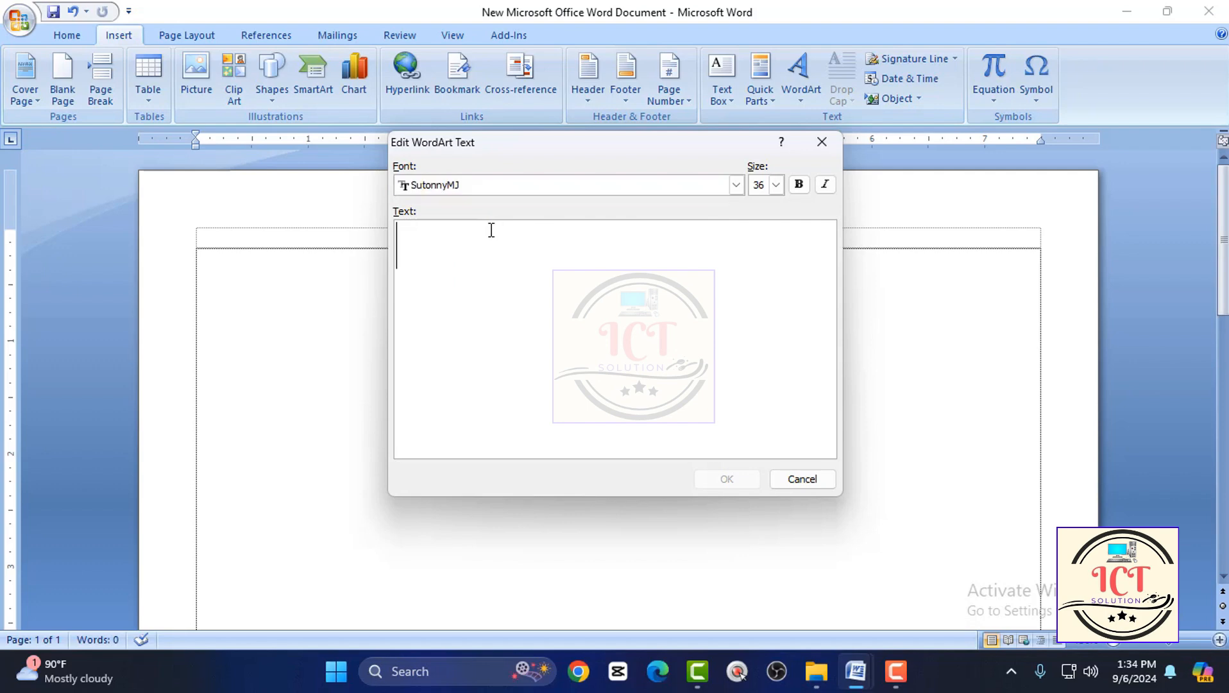
Enter "খামার মনিরাম উচ্চ বিদ্যালয়" as the WordArt text and insert it.
type("খারম")
key("BackSpace")
key("BackSpace")
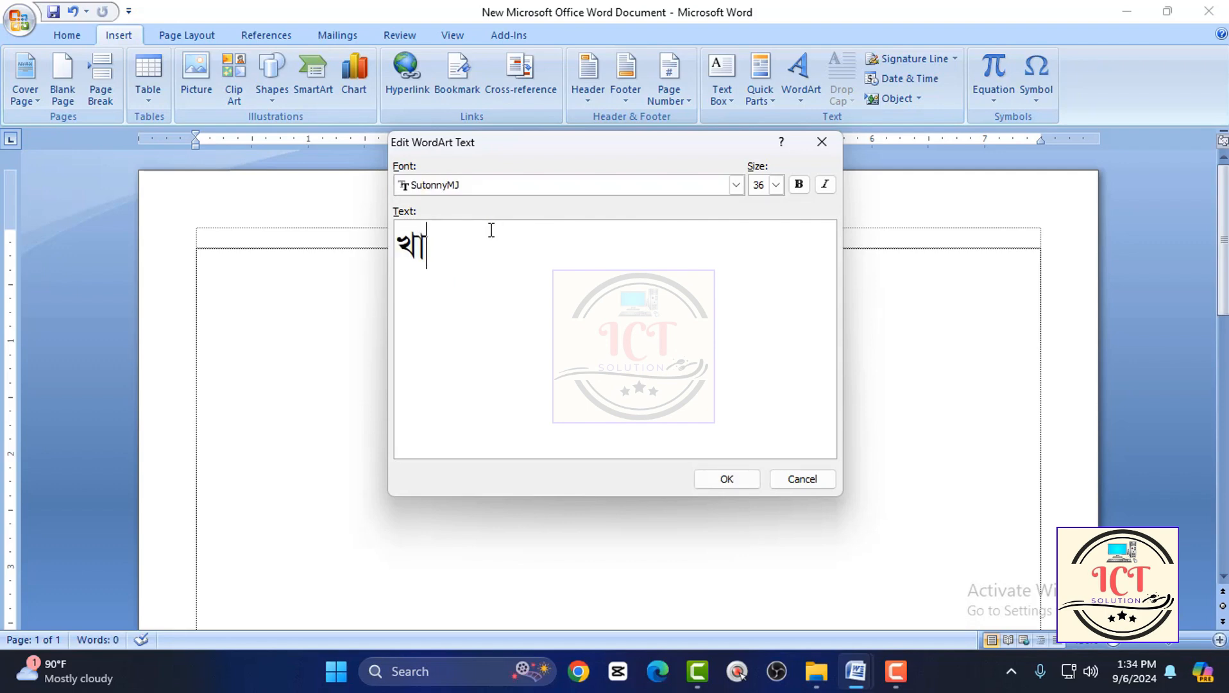
type("মার মিনরা")
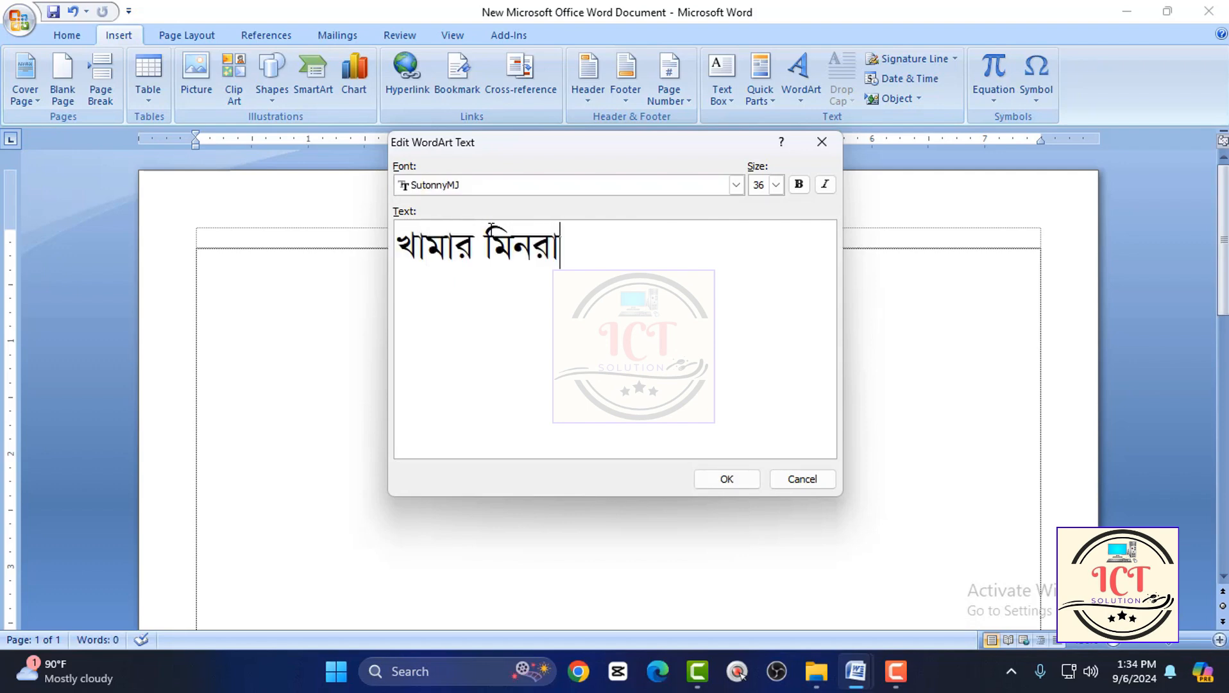
key("BackSpace")
key("BackSpace")
key("BackSpace")
key("BackSpace")
type("ম")
type("নরামম")
key("BackSpace")
type("উচ্চ ")
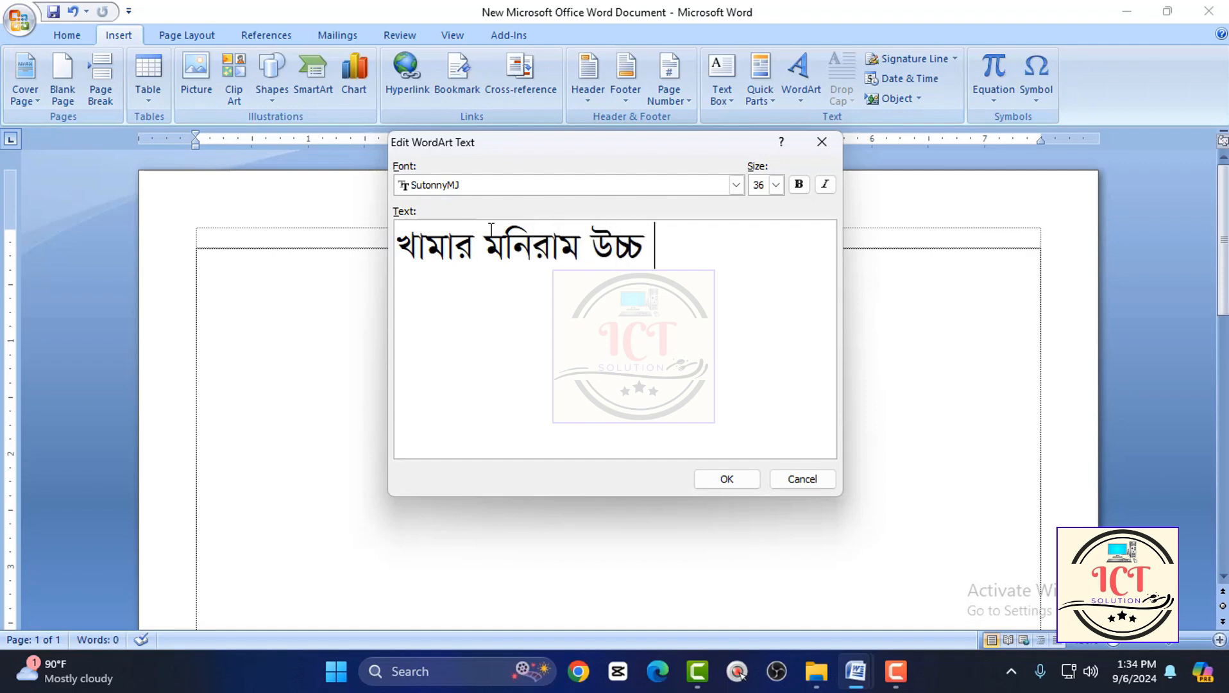
type("বিদ্যালয়")
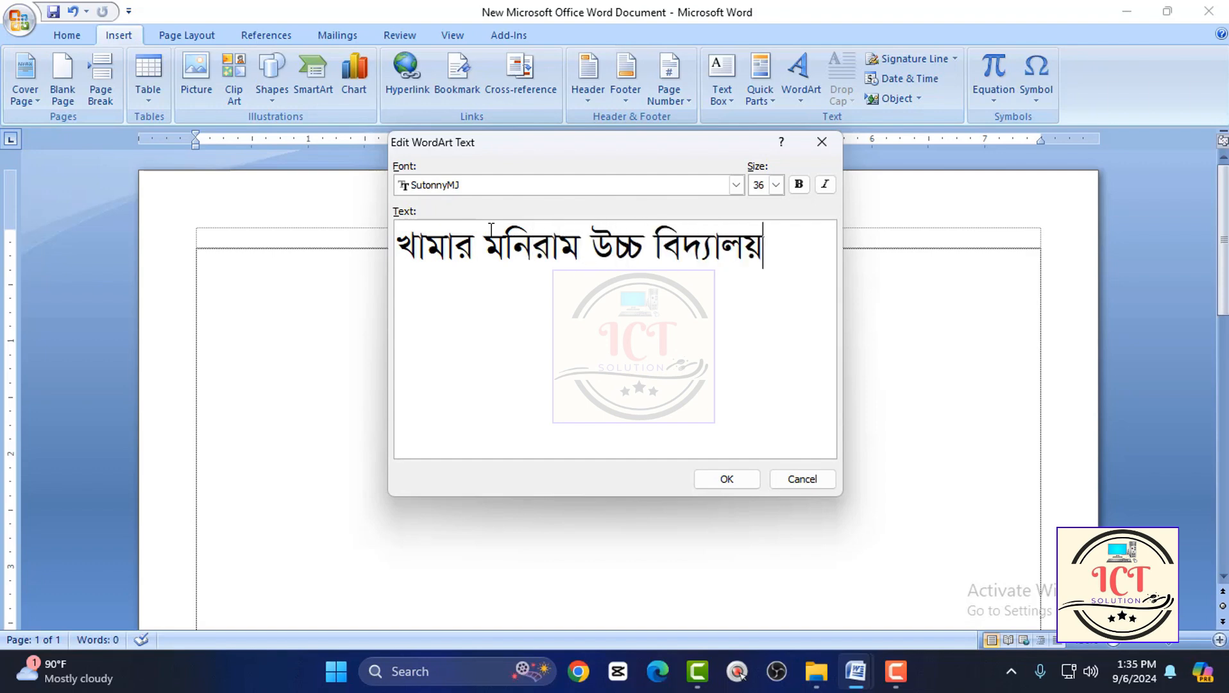
left_click(714, 480)
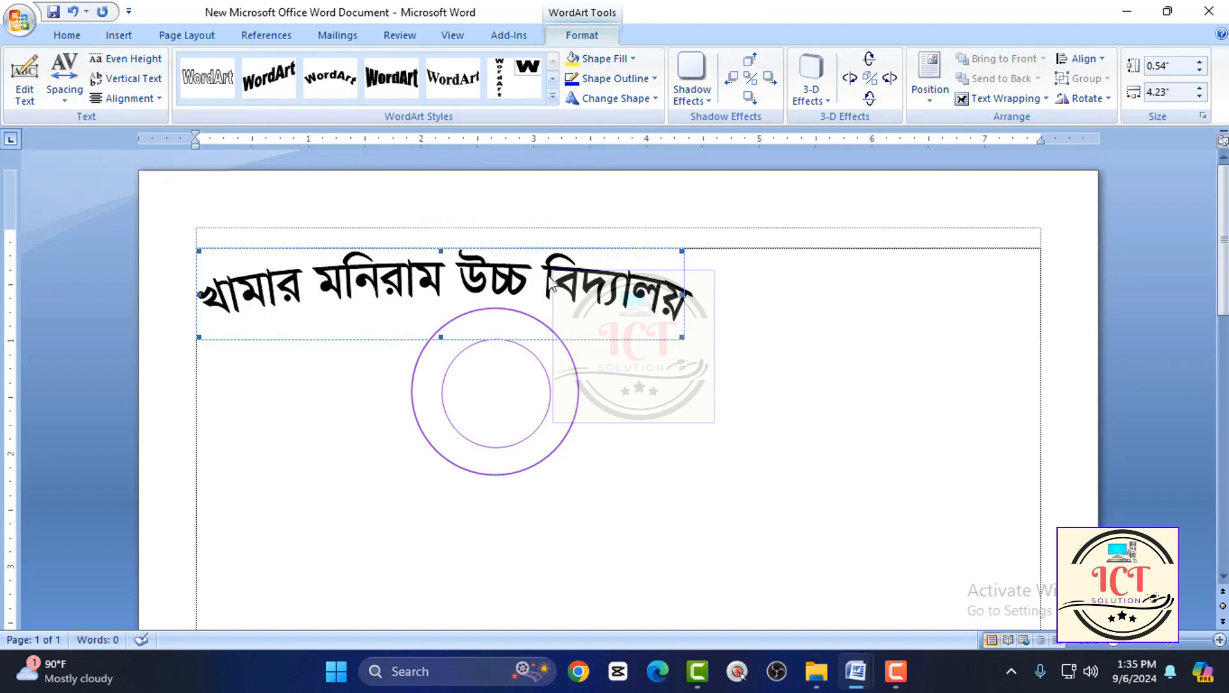
Set the WordArt's wrapping to Behind Text and reshape it into a small arch about 0.66 inches high and 0.92 inches wide.
left_click(1001, 98)
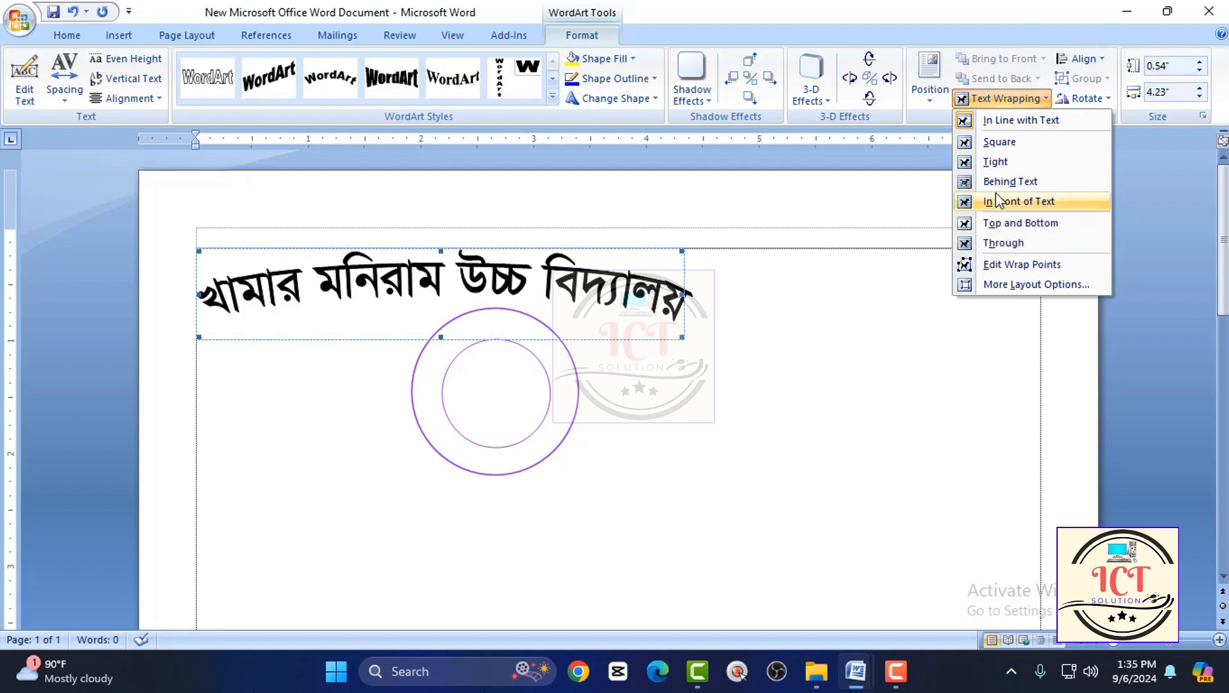
left_click(1011, 181)
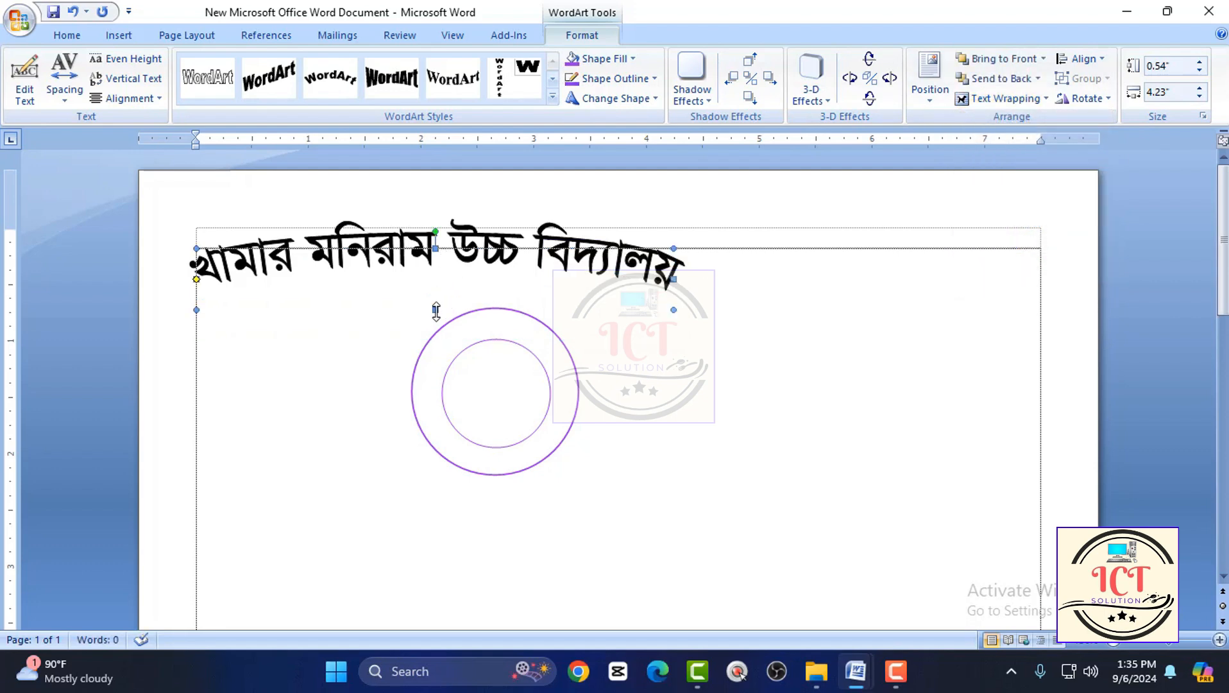
left_click_drag(435, 392, 423, 589)
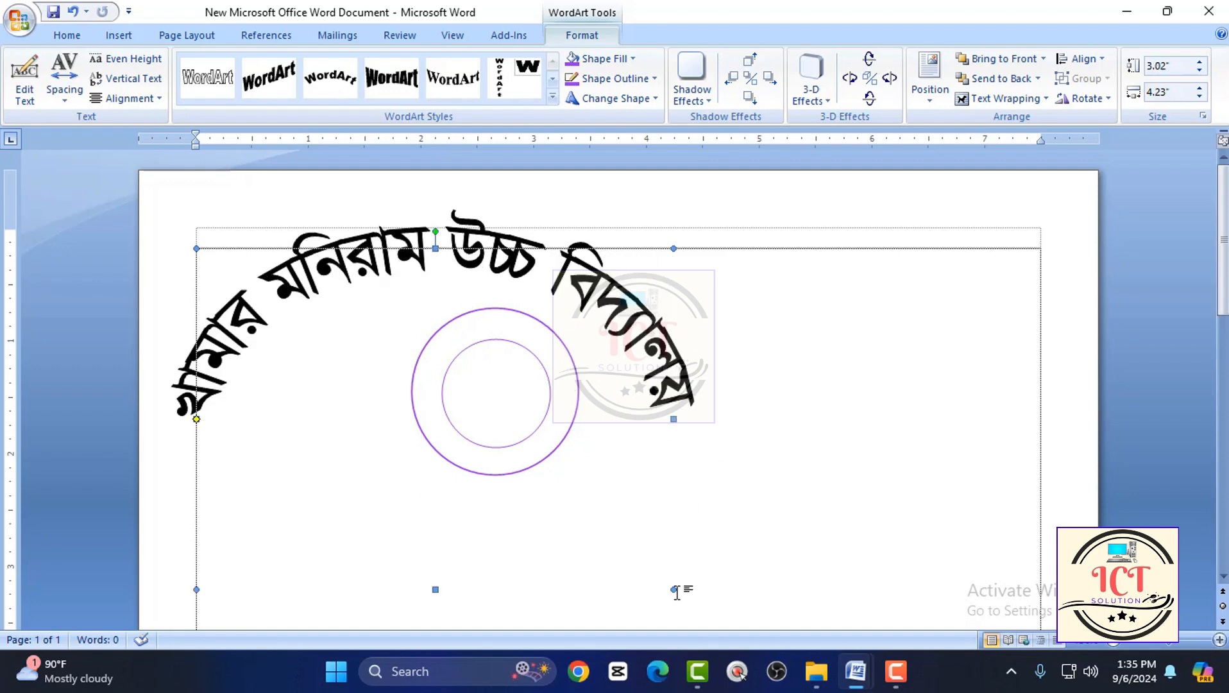
left_click_drag(674, 588, 364, 310)
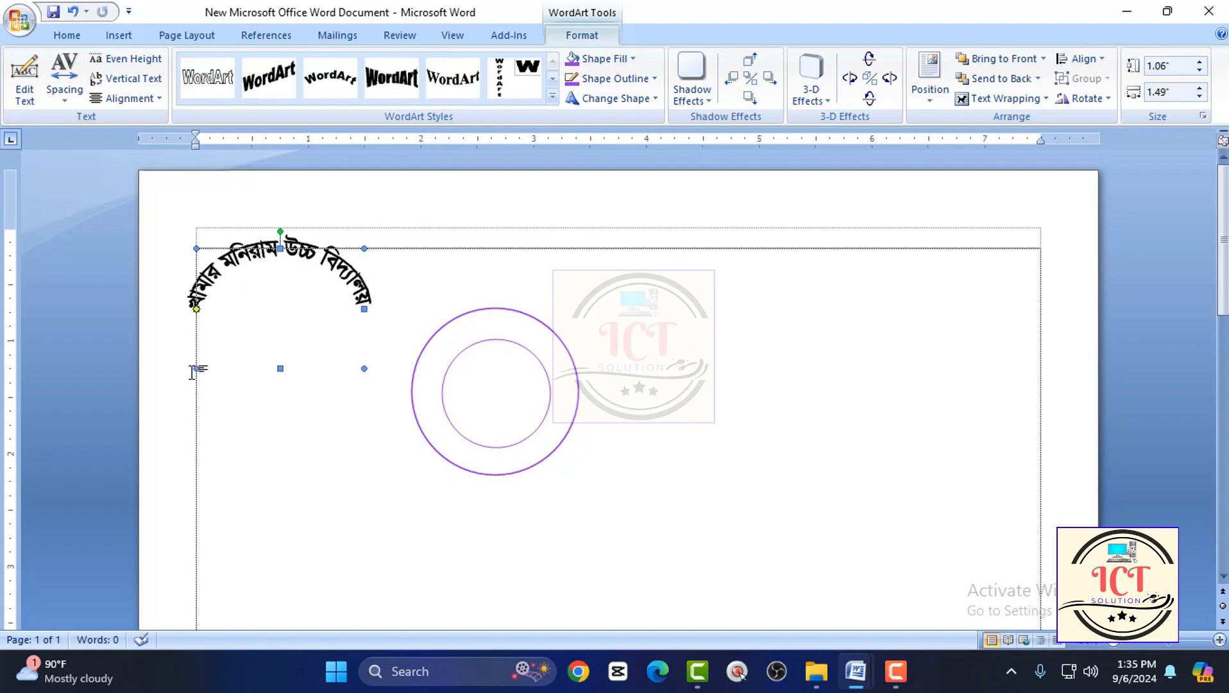
left_click_drag(256, 317, 262, 322)
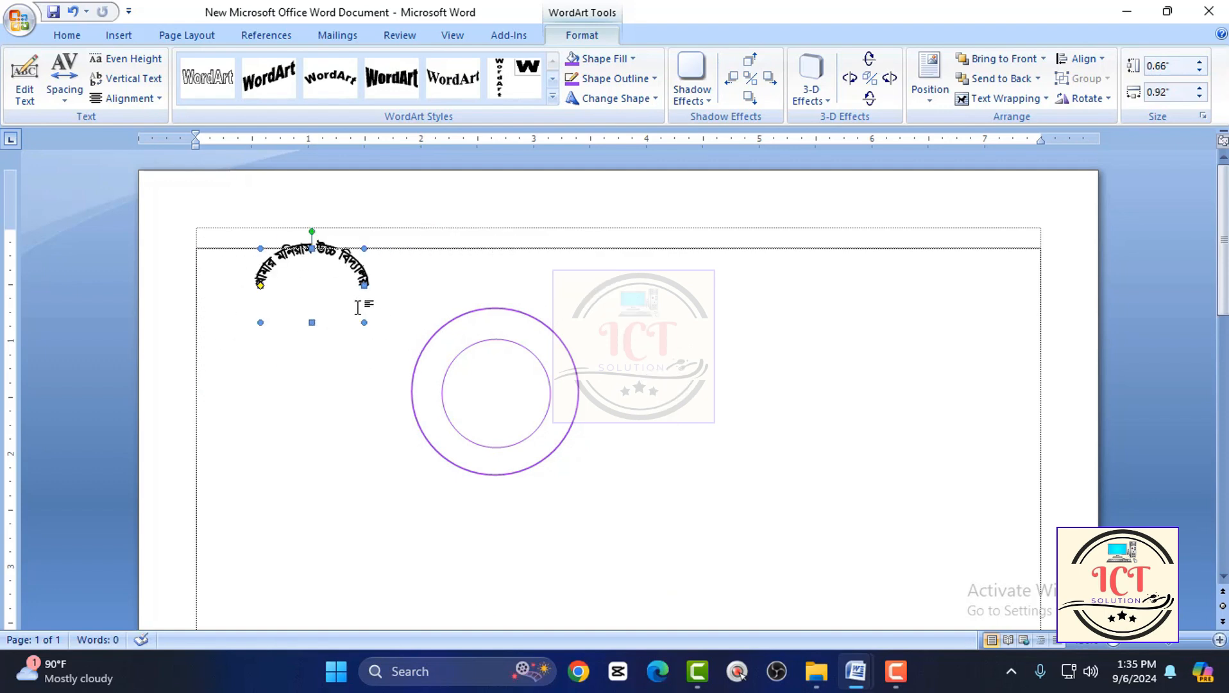
Move the arched WordArt to the upper part of the ring between the circles and set the outer circle to No Fill.
left_click_drag(350, 254, 533, 343)
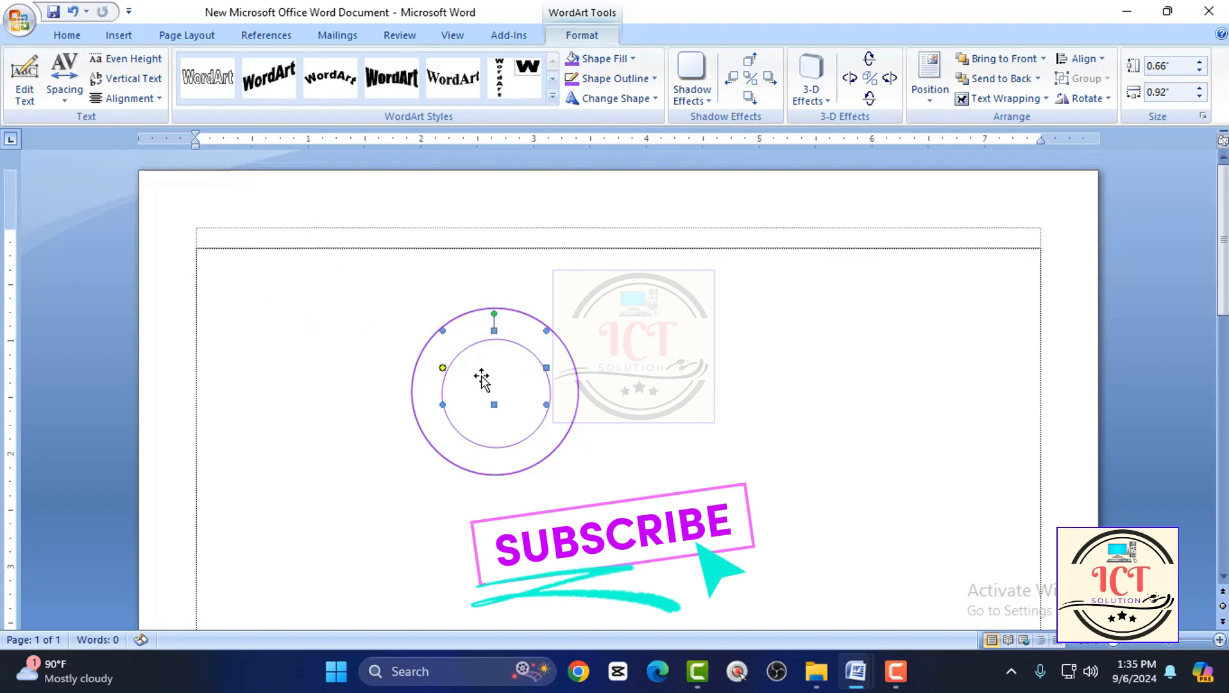
left_click(558, 350)
left_click(600, 60)
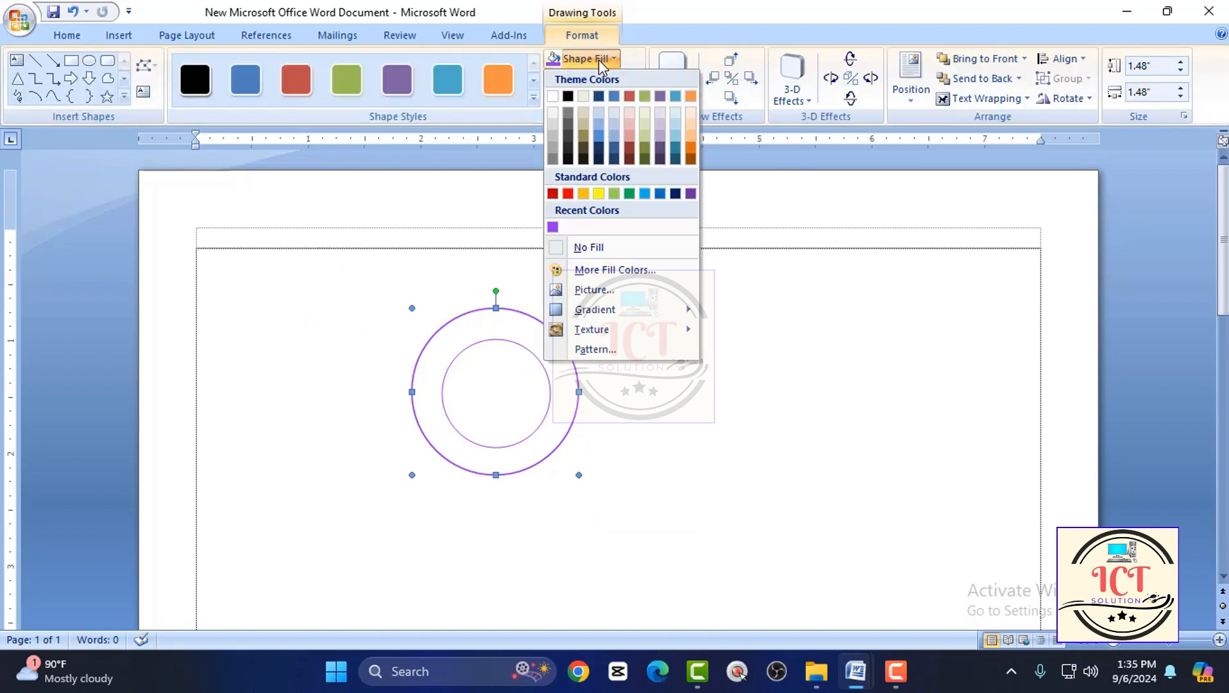
left_click(593, 246)
Nudge the WordArt right and up, stretch it taller and extend its arc further down around the inner circle.
left_click(530, 344)
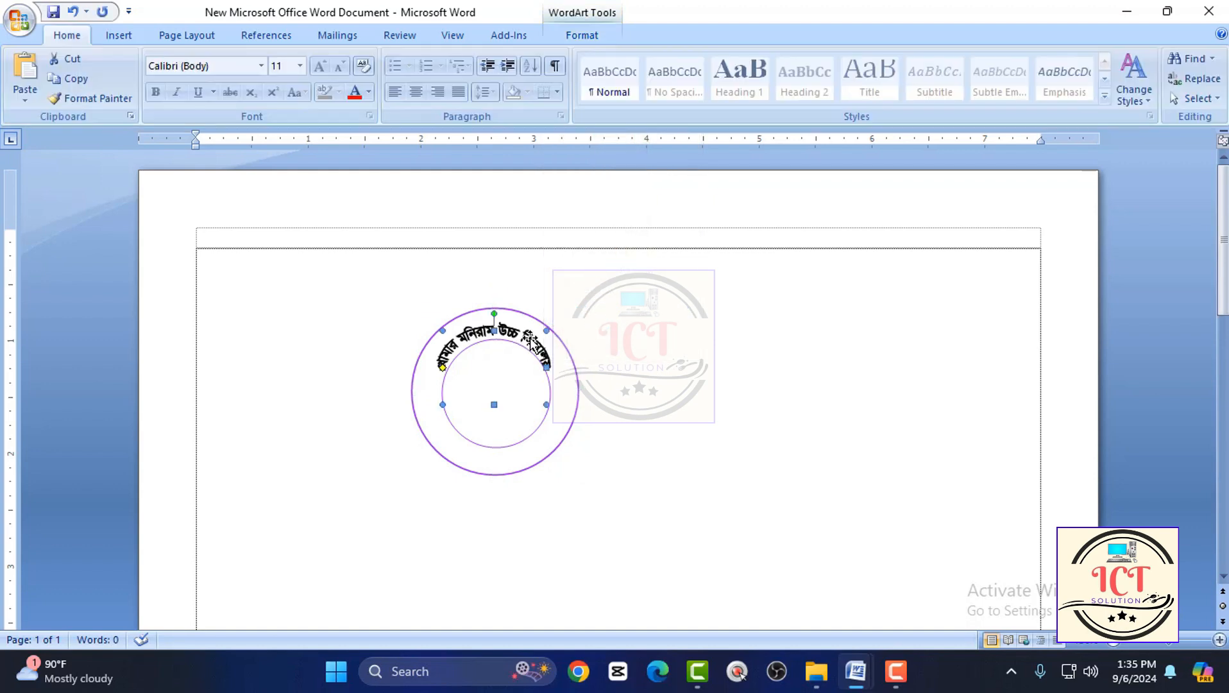
key("ctrl+Right")
key("ctrl+Right")
key("ctrl+Up")
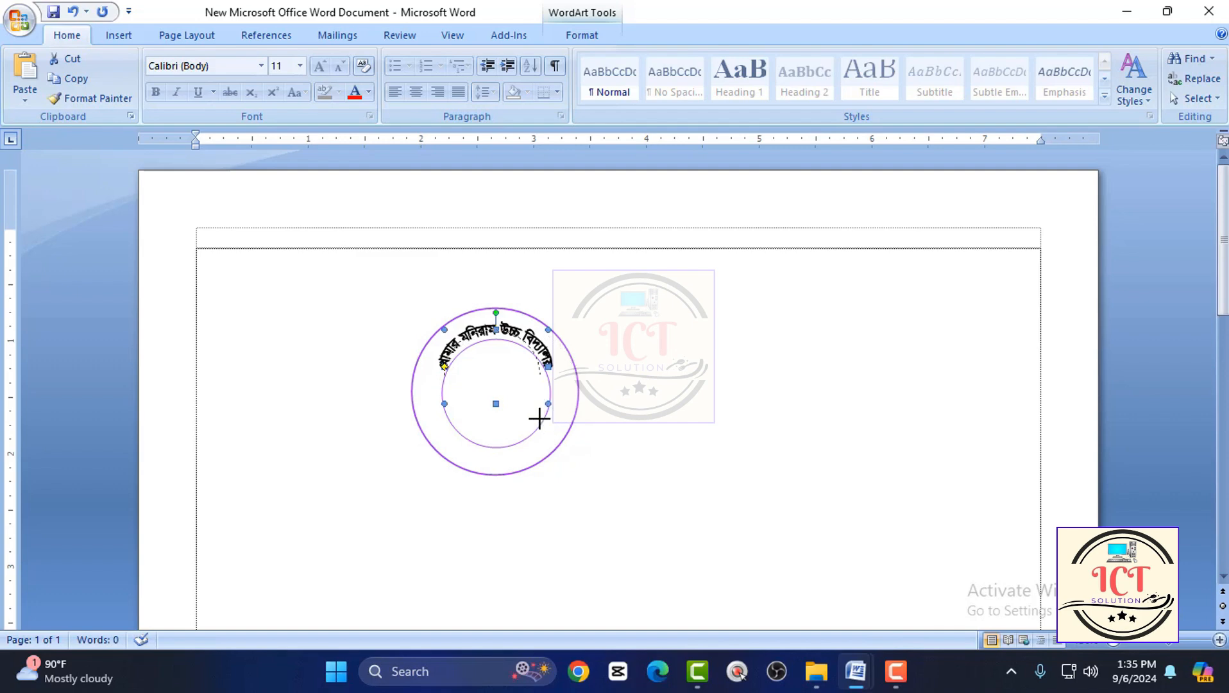
left_click_drag(547, 429, 546, 430)
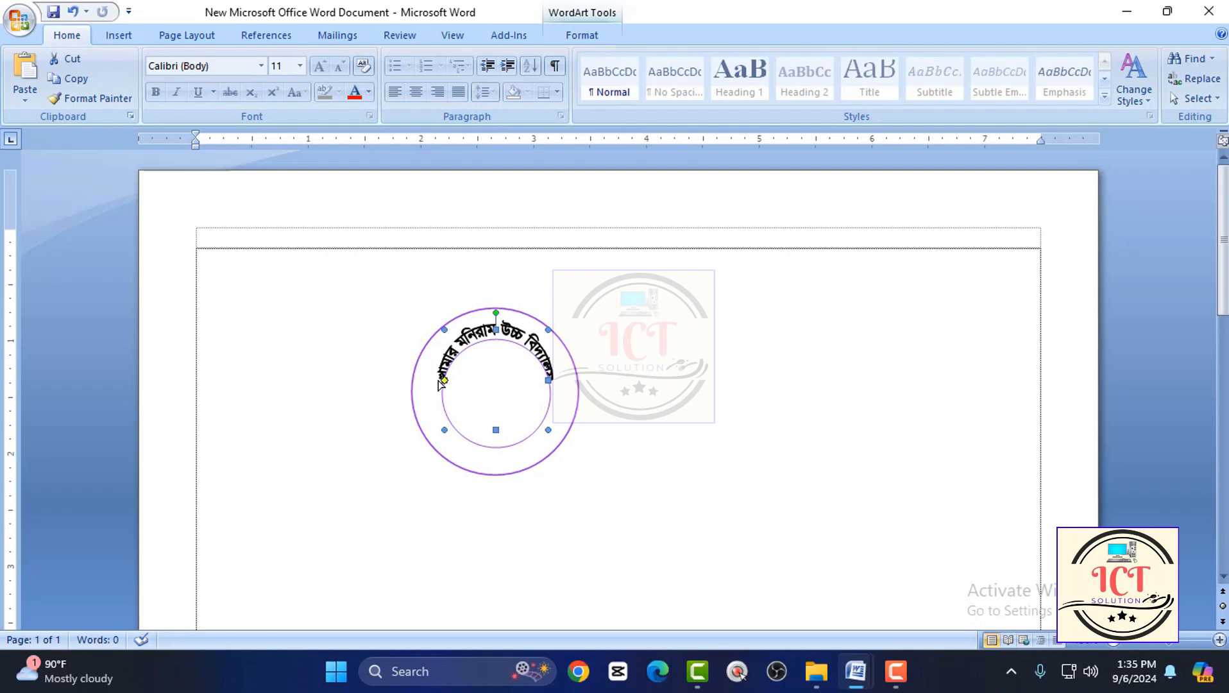
left_click_drag(426, 380, 417, 390)
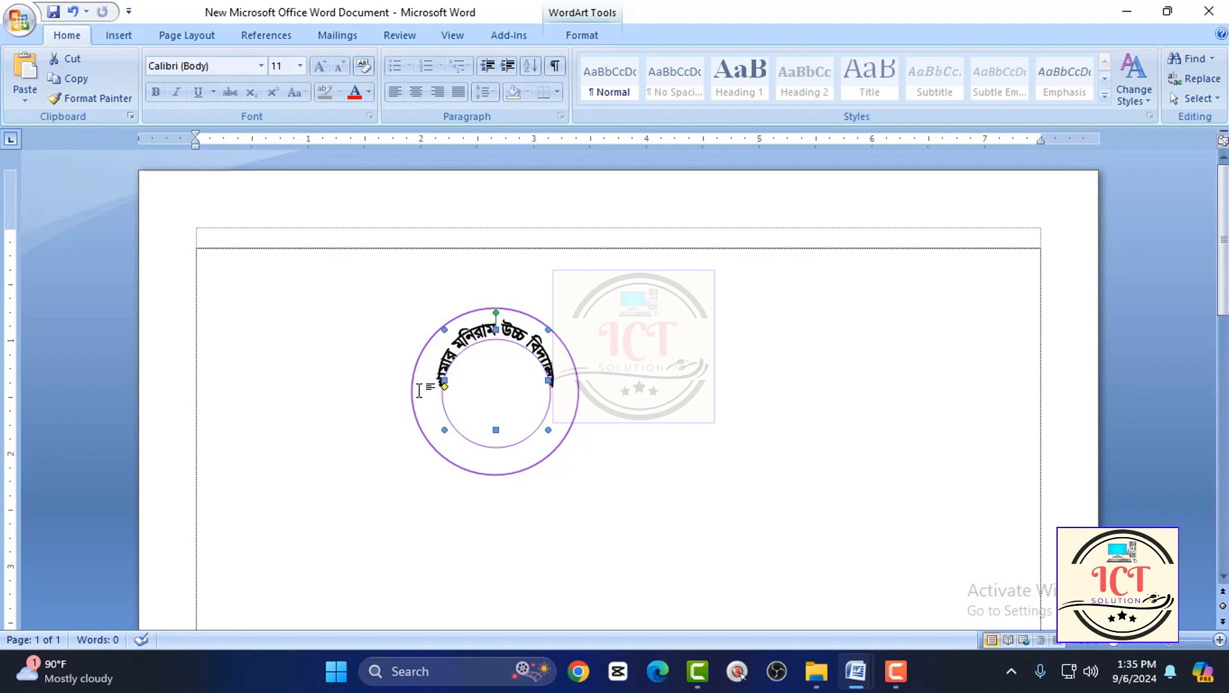
Widen the arched WordArt and nudge it in fine increments so it sits evenly between the two circles.
left_click_drag(548, 428, 561, 430)
key("ctrl+Left")
key("ctrl+Left")
key("ctrl+Left")
key("ctrl+Left")
key("ctrl+Left")
key("ctrl+Left")
key("ctrl+Left")
key("ctrl+Left")
key("ctrl+Left")
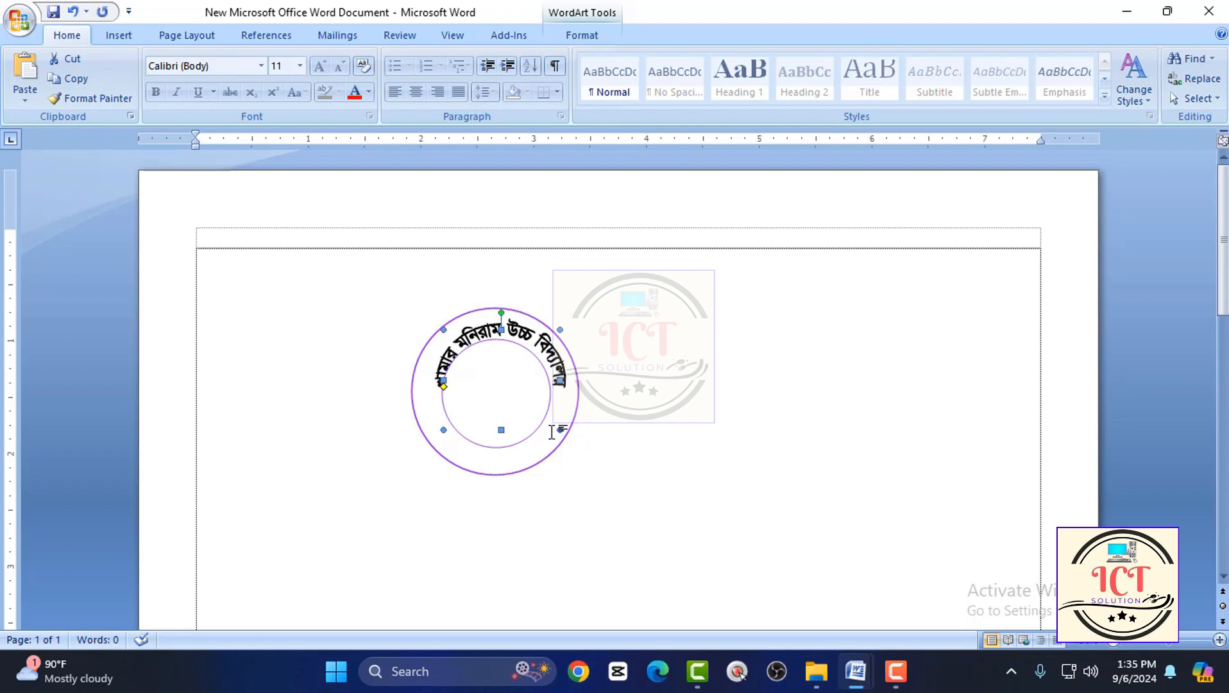
key("ctrl+Up")
key("ctrl+Up")
key("ctrl+Right")
key("ctrl+Right")
key("ctrl+Right")
key("ctrl+Right")
key("ctrl+Right")
key("ctrl+Right")
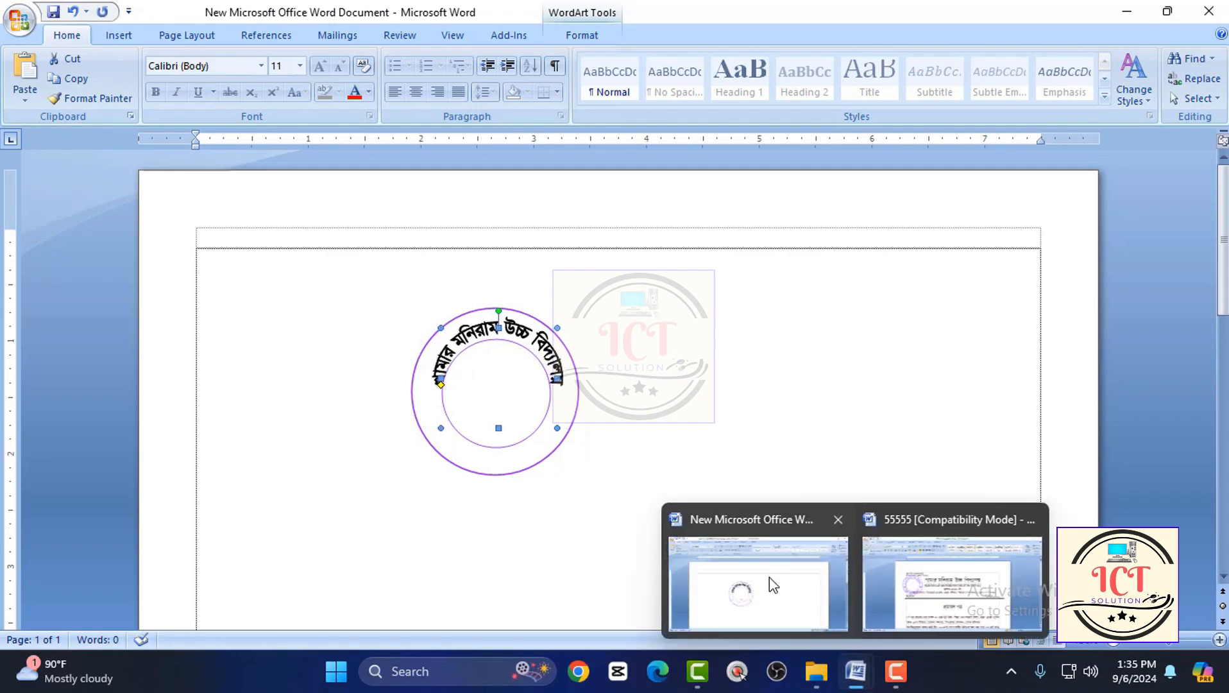
Examine the curved school name on the round seal in the sample document 55555, and return to the new document.
mouse_move(869, 681)
left_click(899, 629)
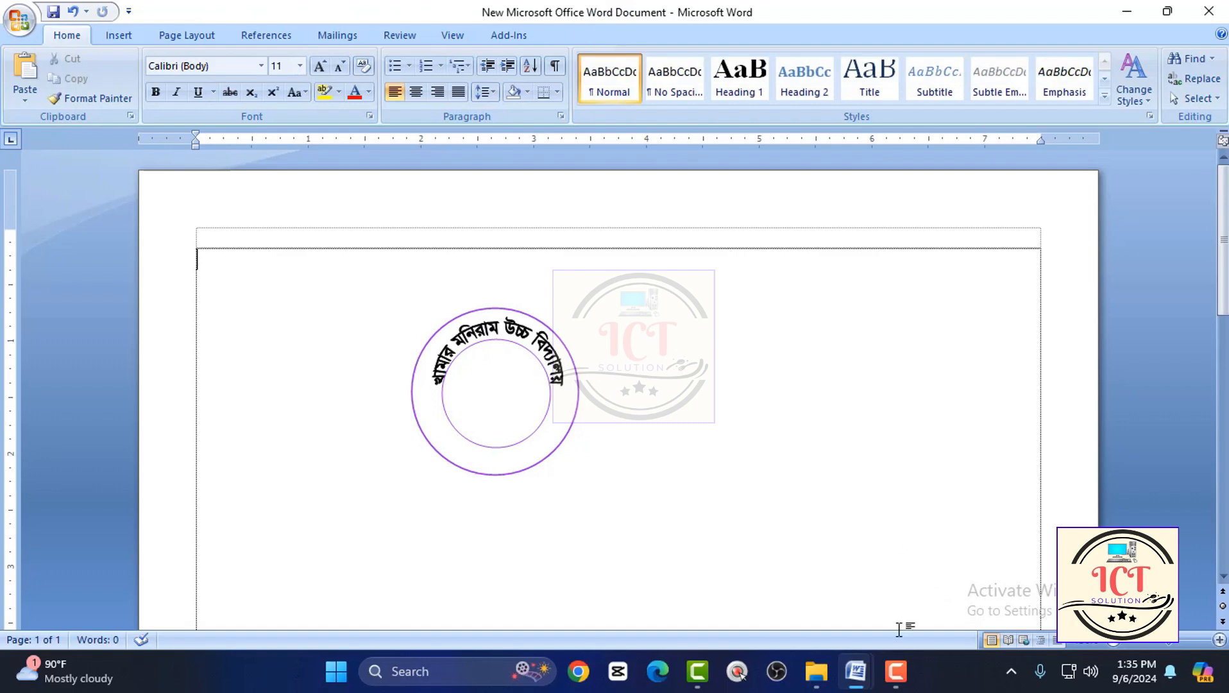
left_click(950, 578)
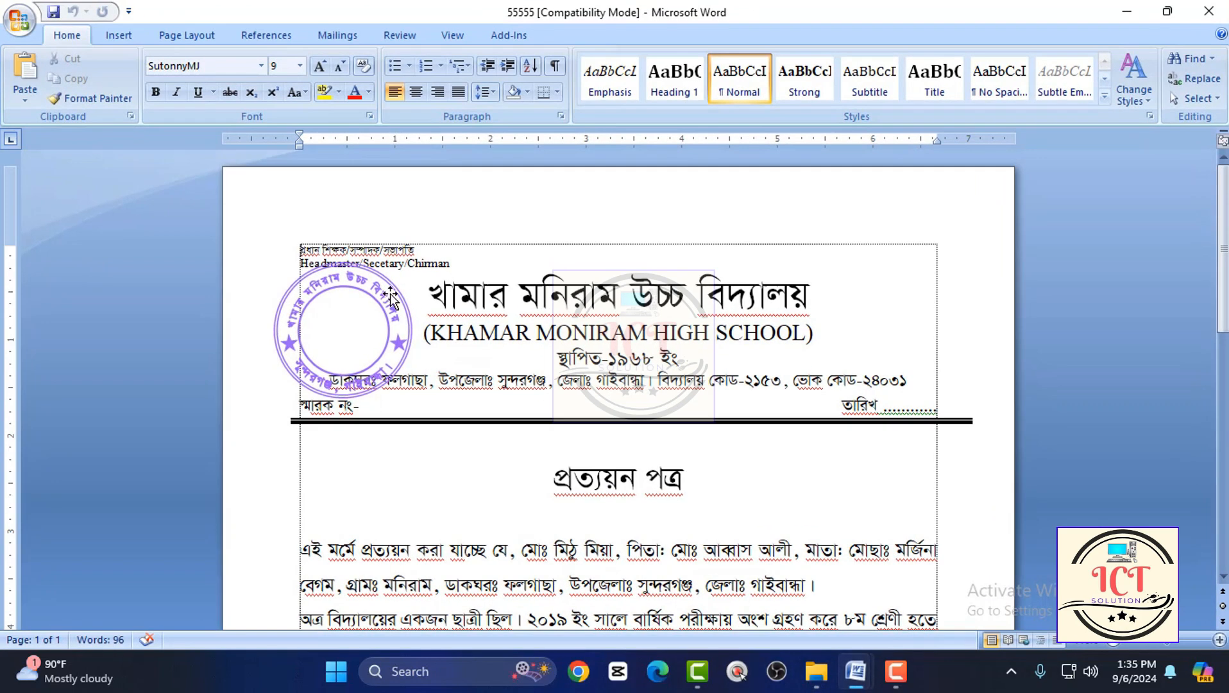
left_click(372, 287)
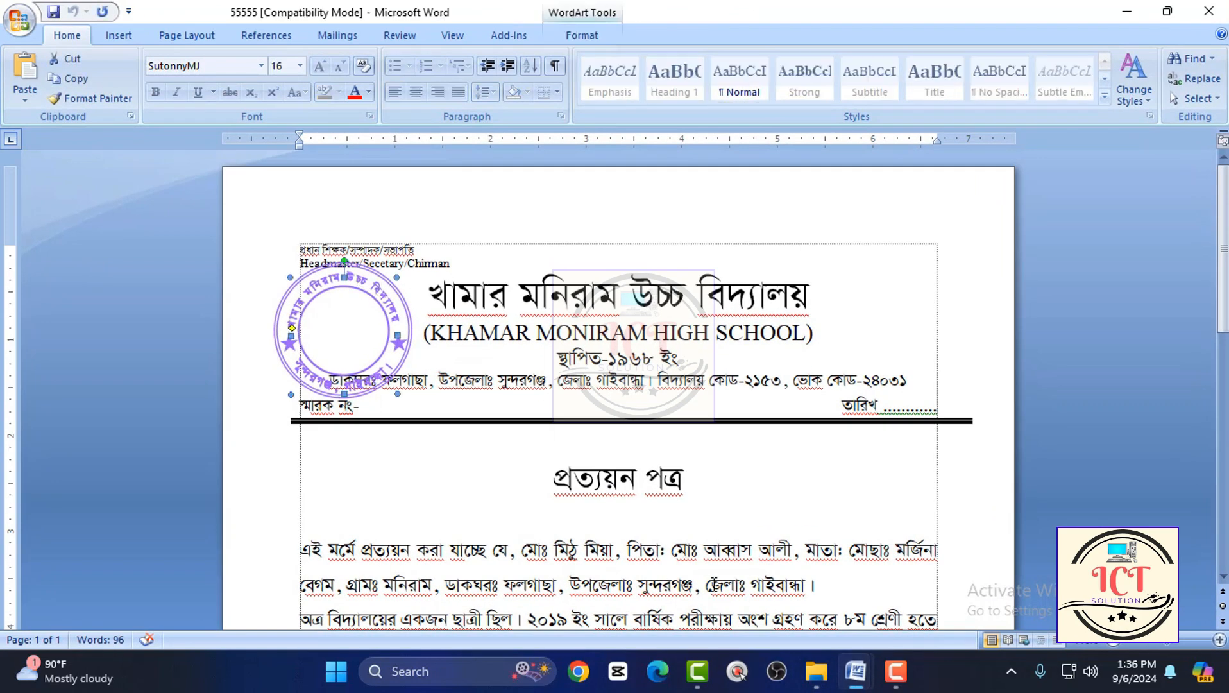
mouse_move(859, 671)
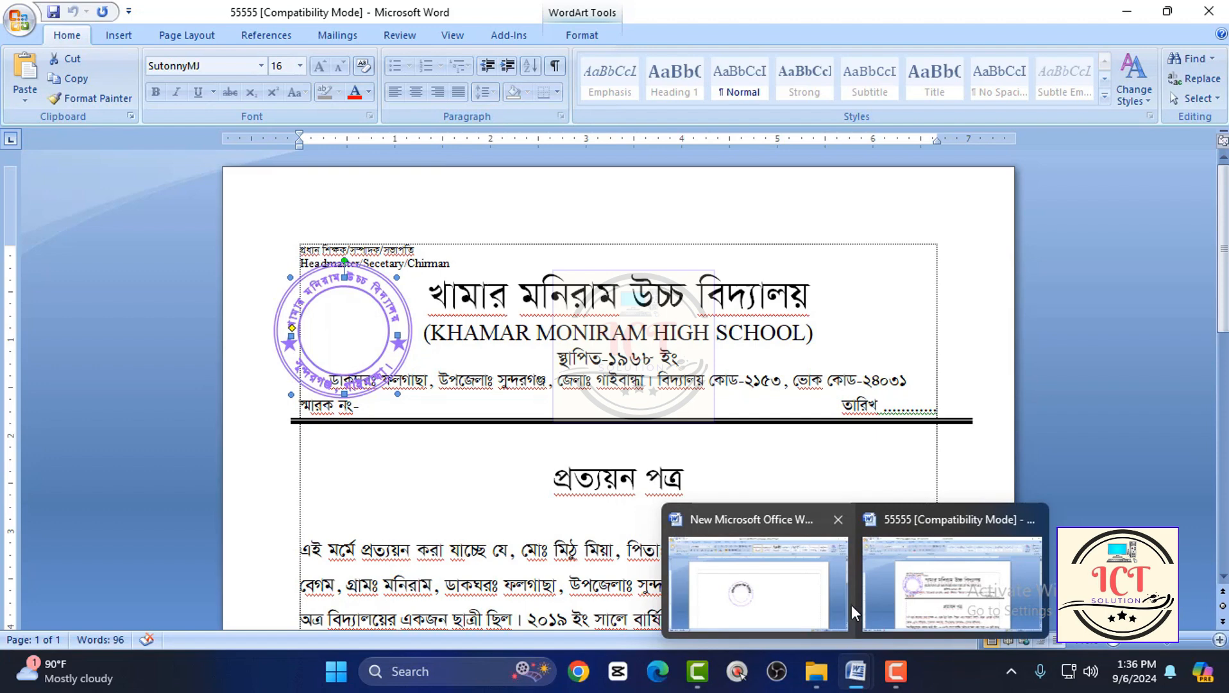
left_click(757, 581)
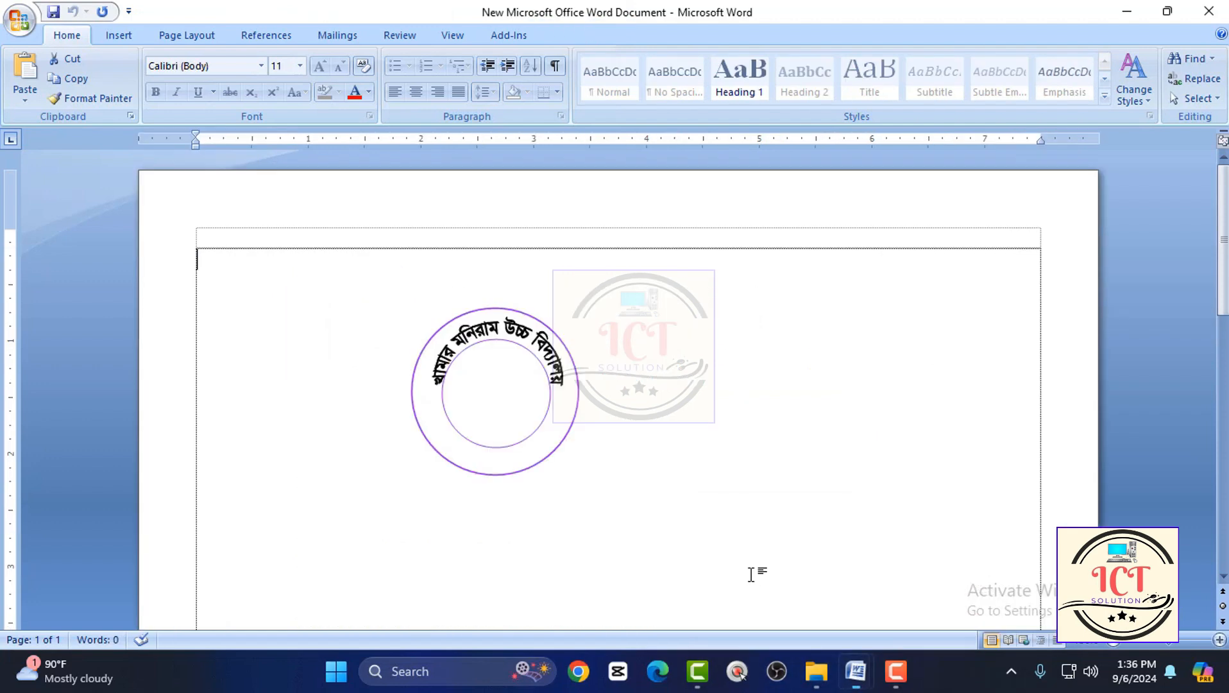
Set both the fill and the outline of the arched school-name WordArt to the recently used purple.
left_click(510, 322)
left_click(612, 78)
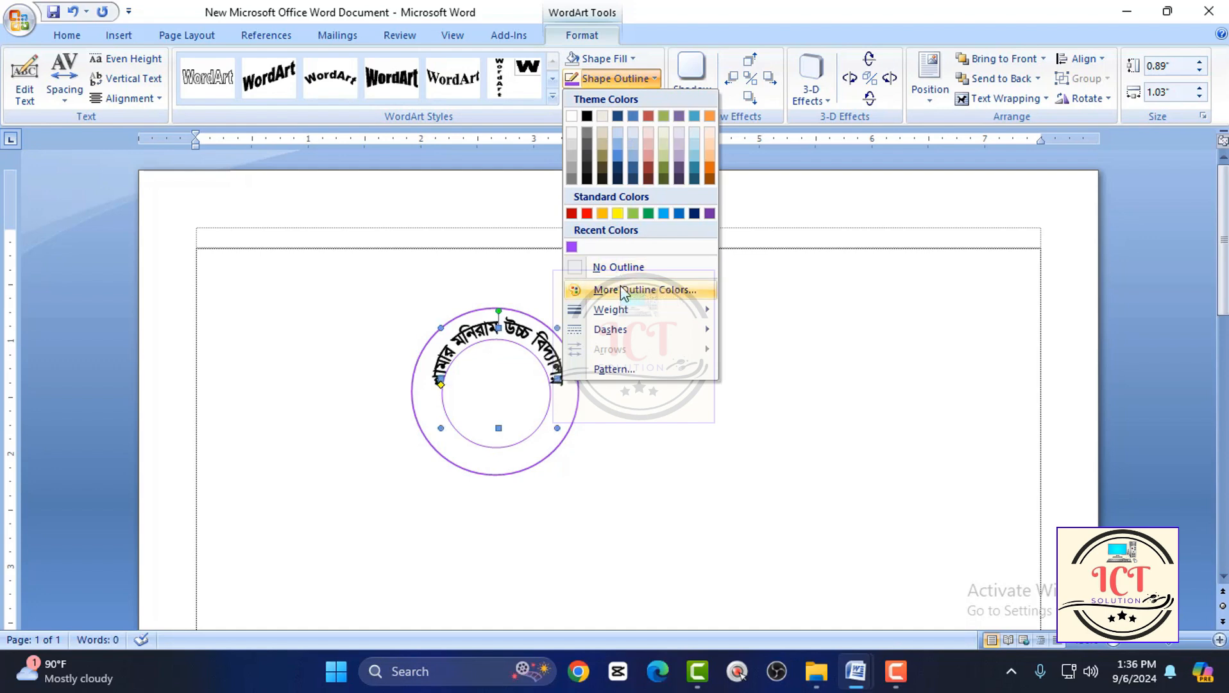
left_click(616, 58)
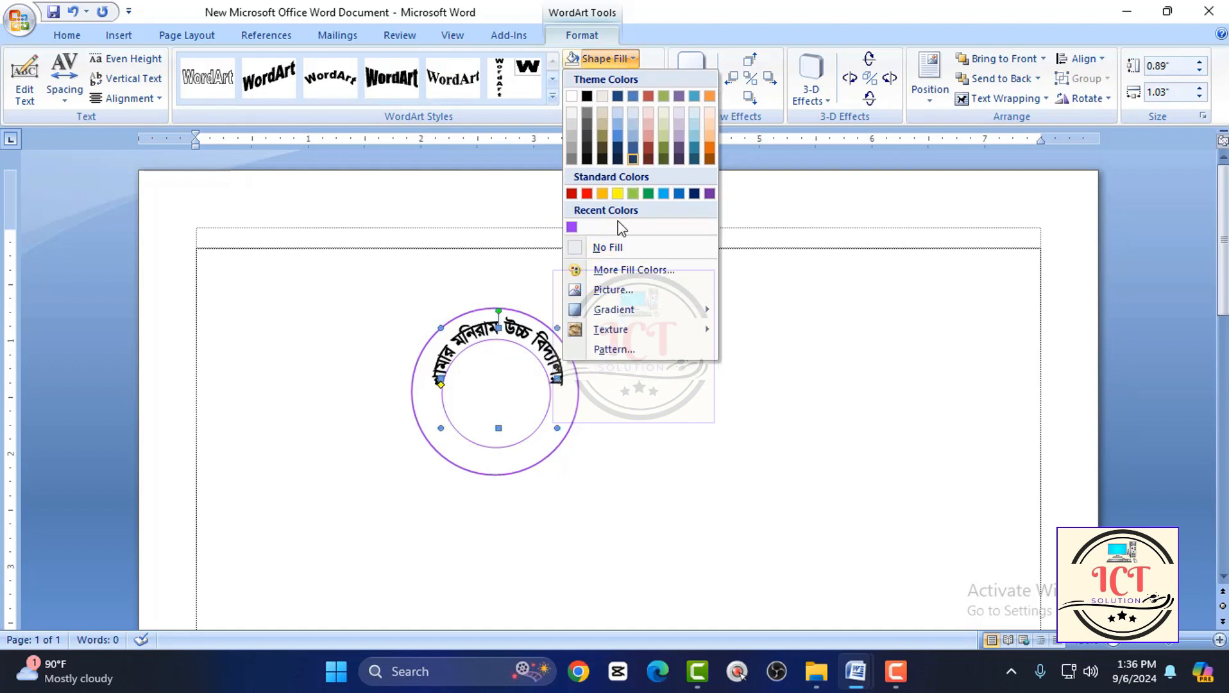
left_click(575, 246)
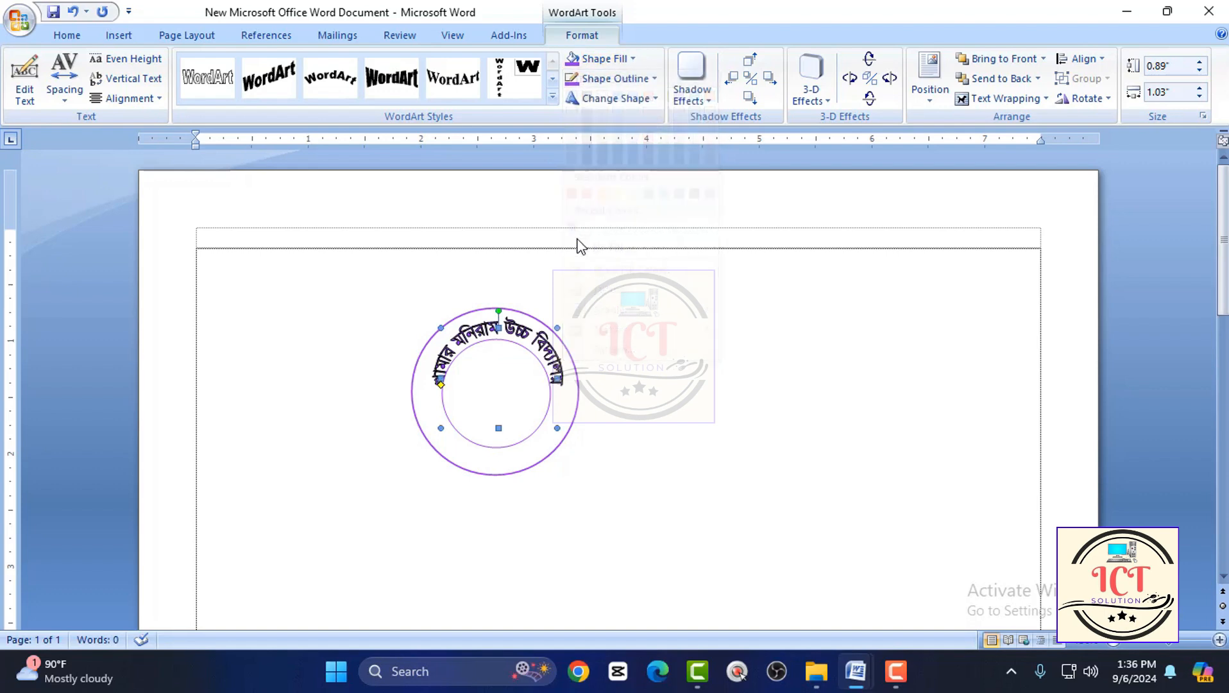
left_click(620, 85)
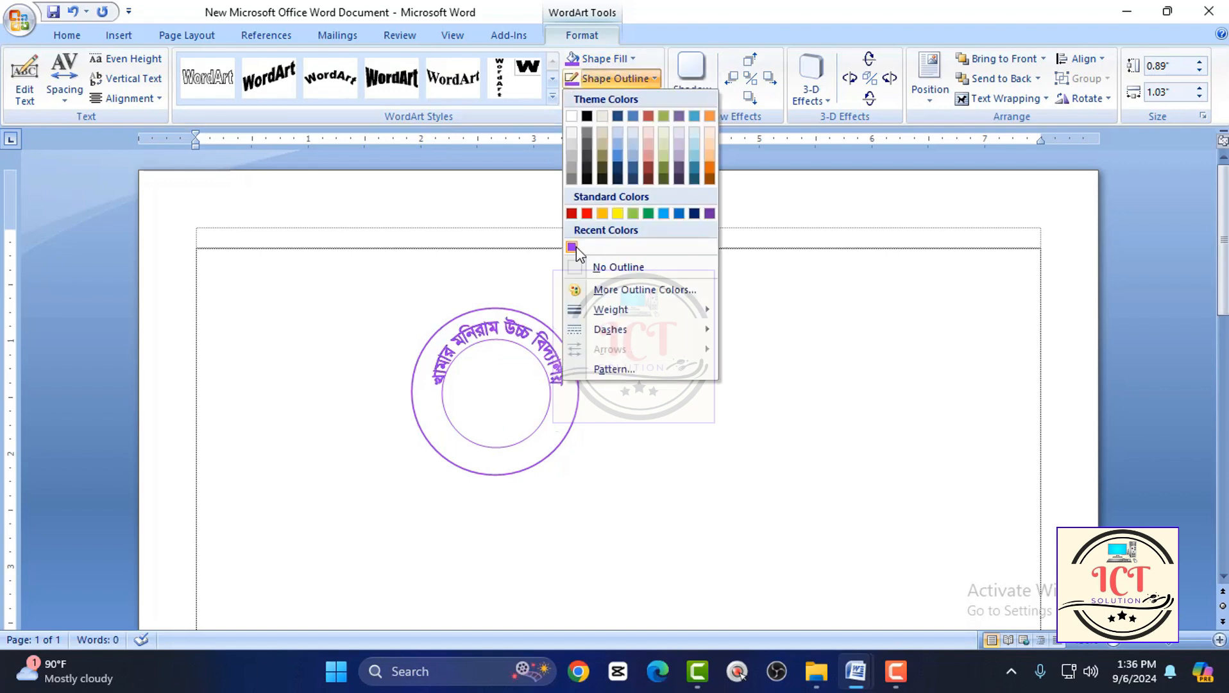
left_click(571, 244)
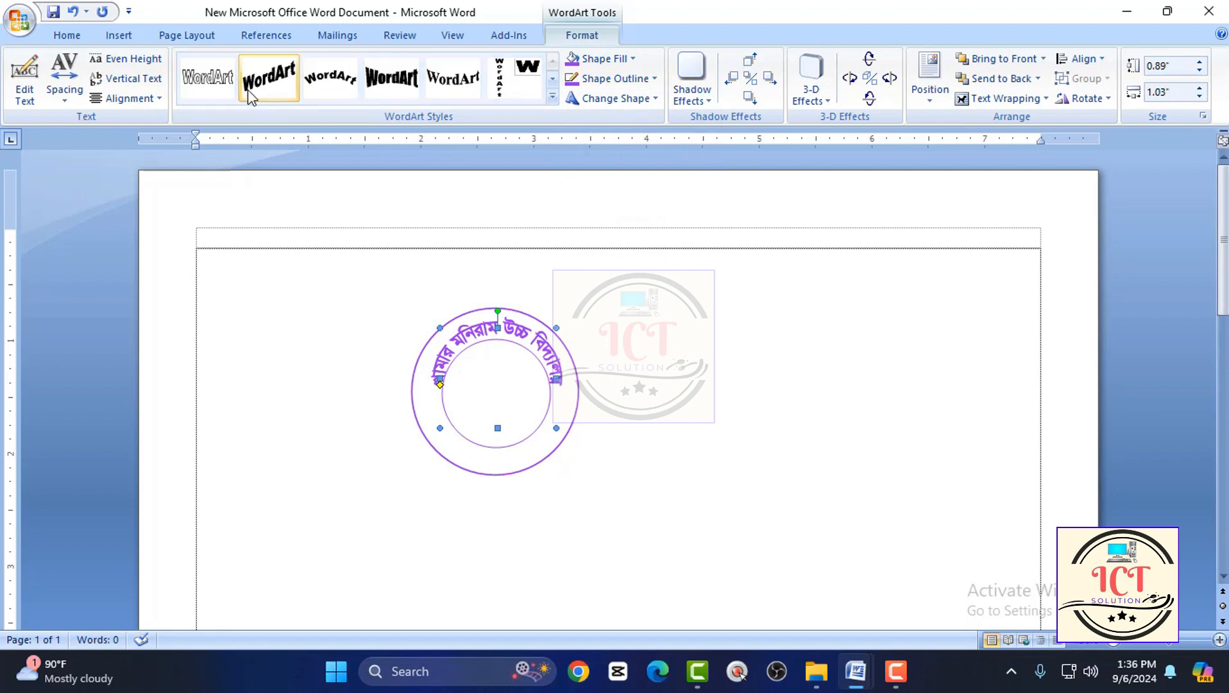
Draw a 5-point star about 0.2" high and 0.14" wide in the ring, just below the right end of the school name.
left_click(122, 36)
left_click(269, 101)
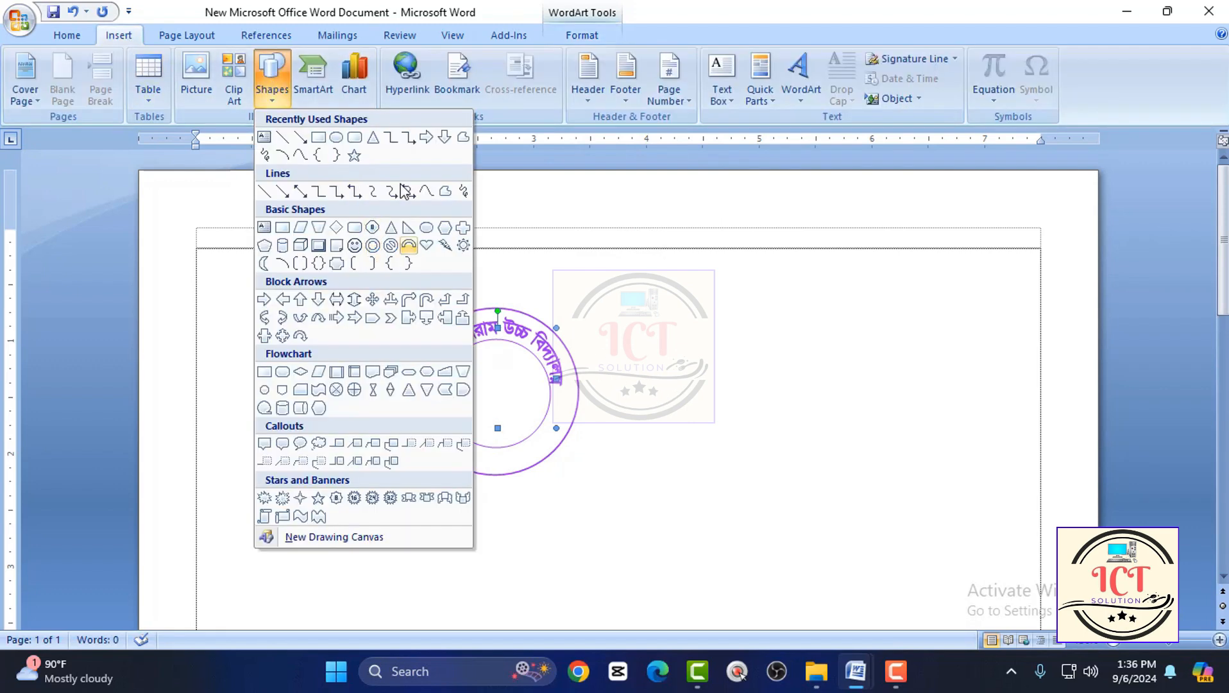
left_click(360, 162)
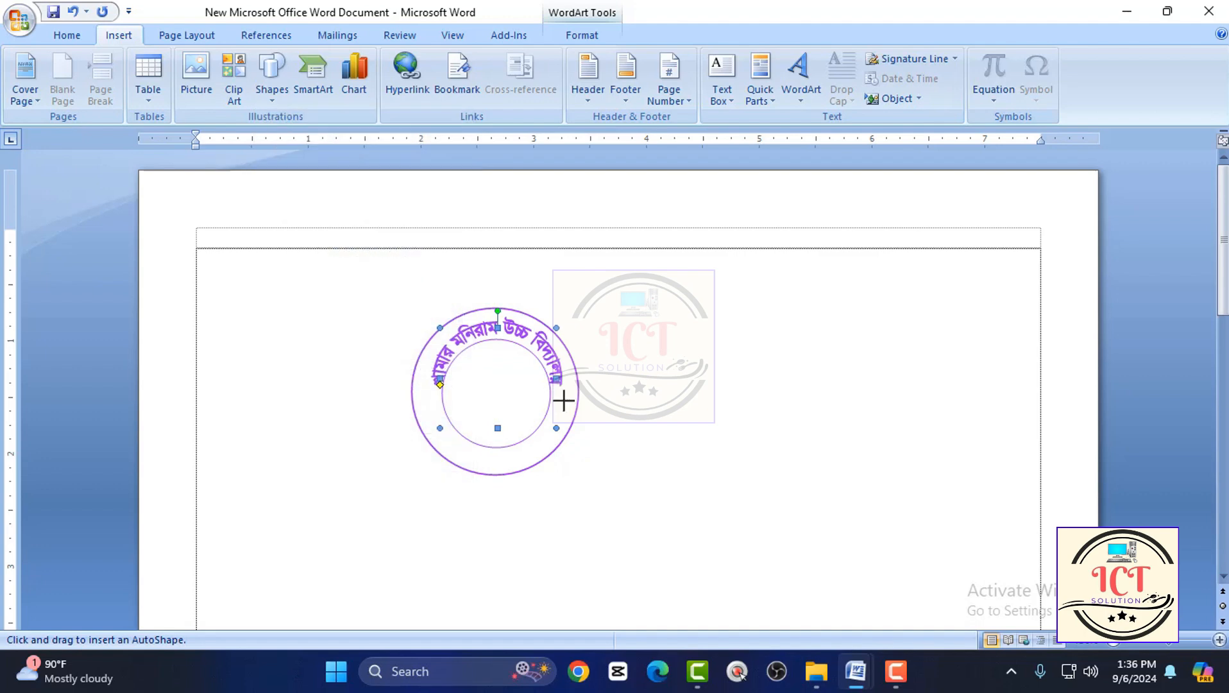
left_click_drag(557, 394, 567, 409)
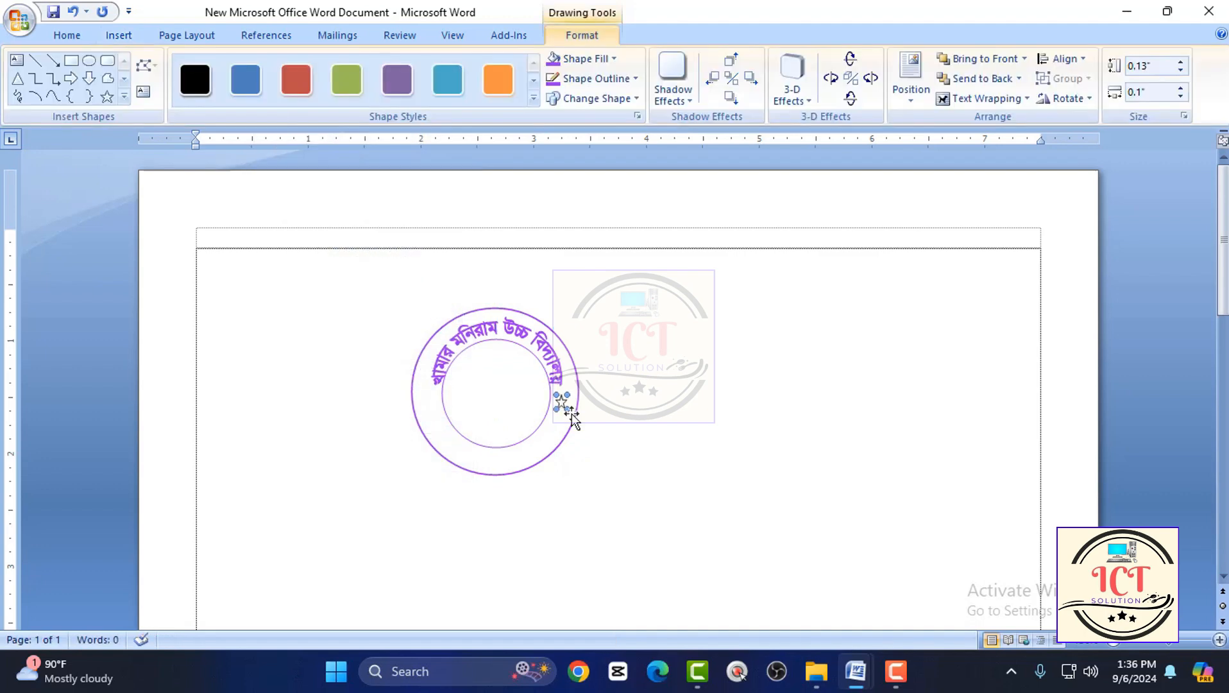
scroll(578, 438, "up", 5, "ctrl")
scroll(552, 444, "down", 3)
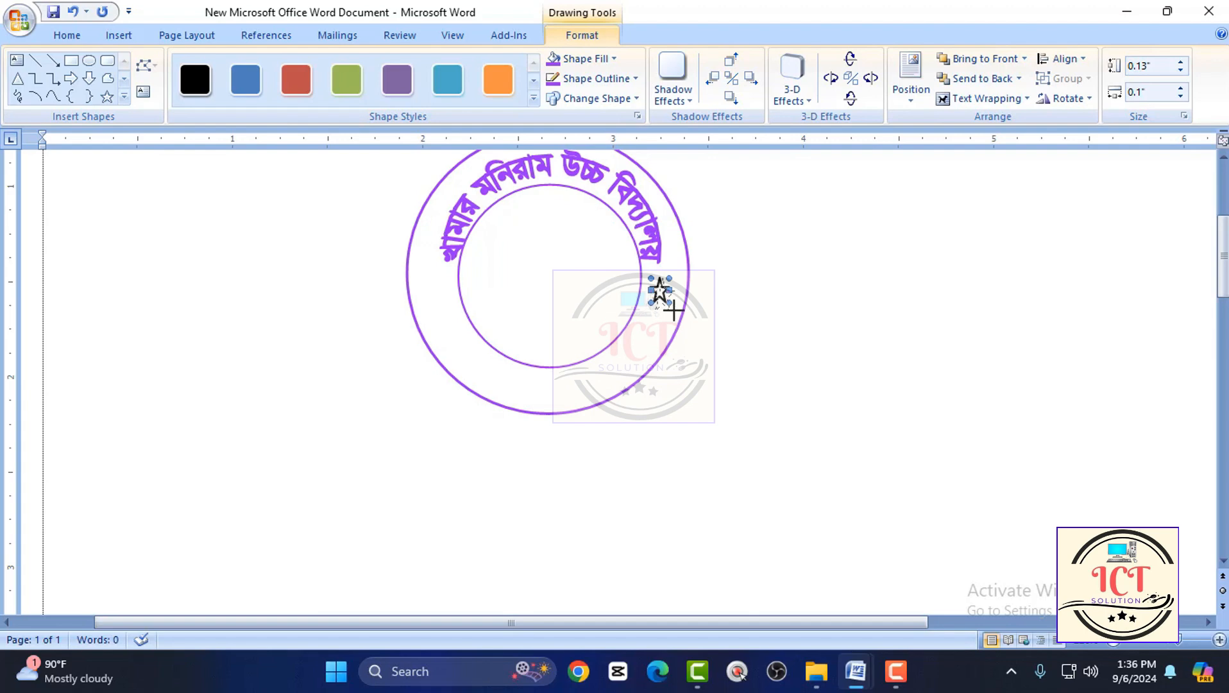
left_click_drag(673, 311, 679, 315)
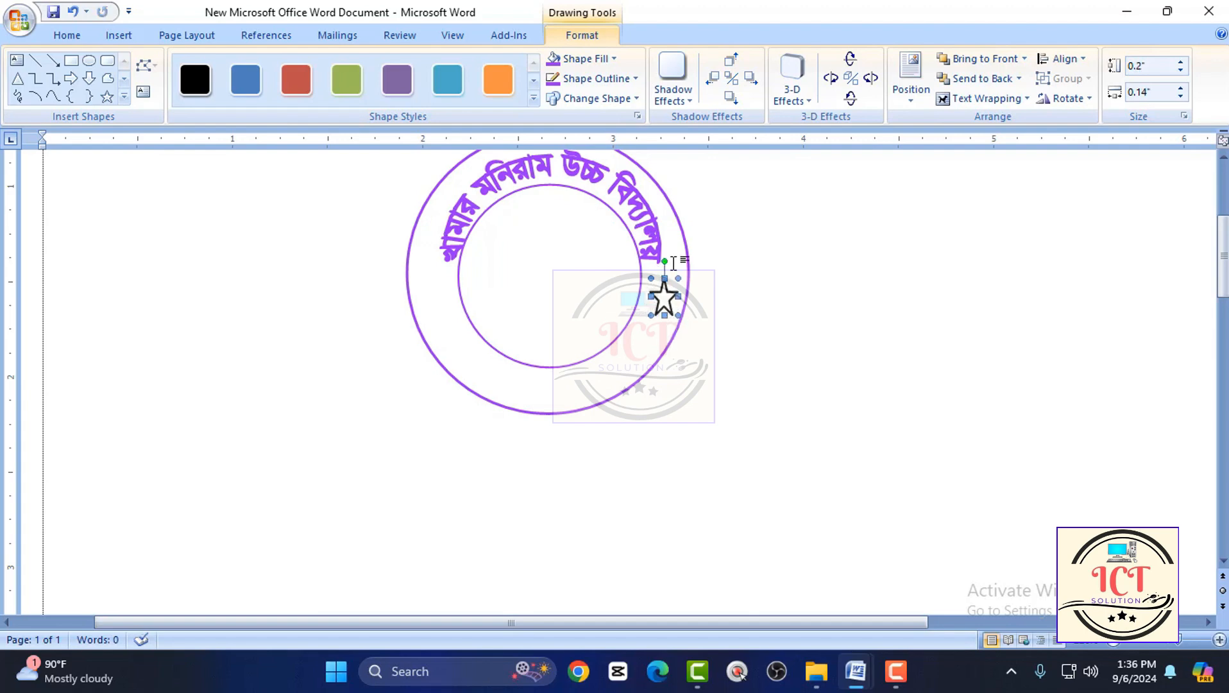
Set the star's fill and outline to the recently used purple.
left_click(600, 59)
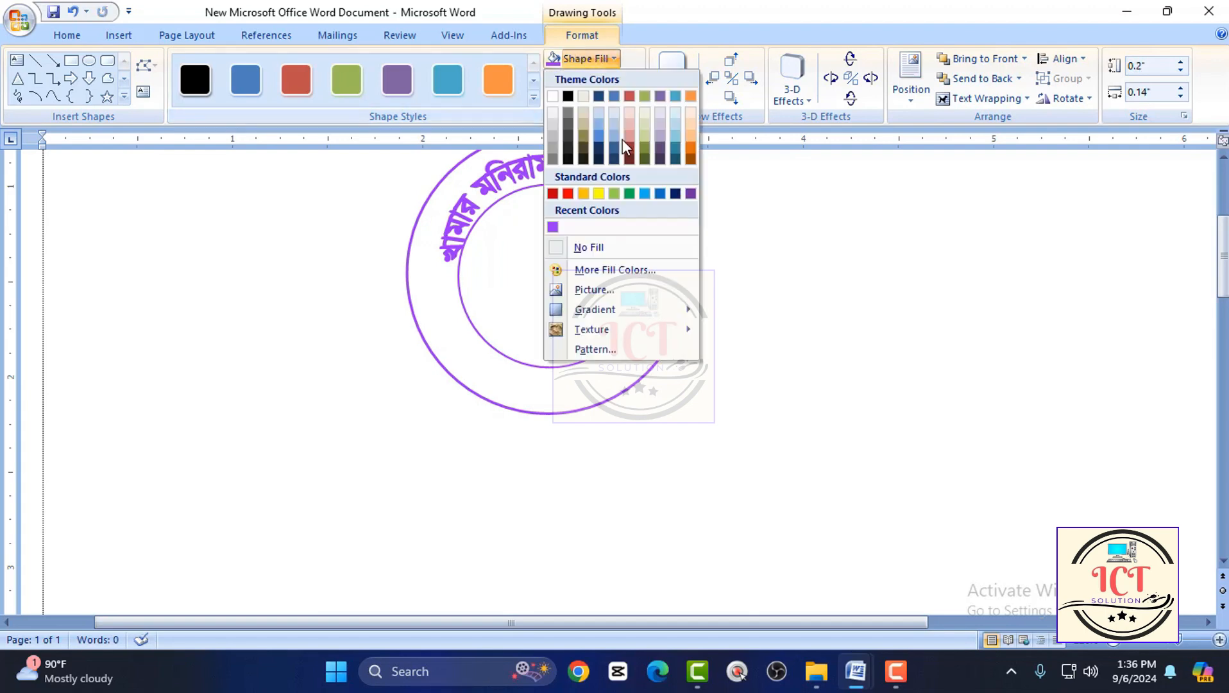
left_click(552, 227)
left_click(597, 78)
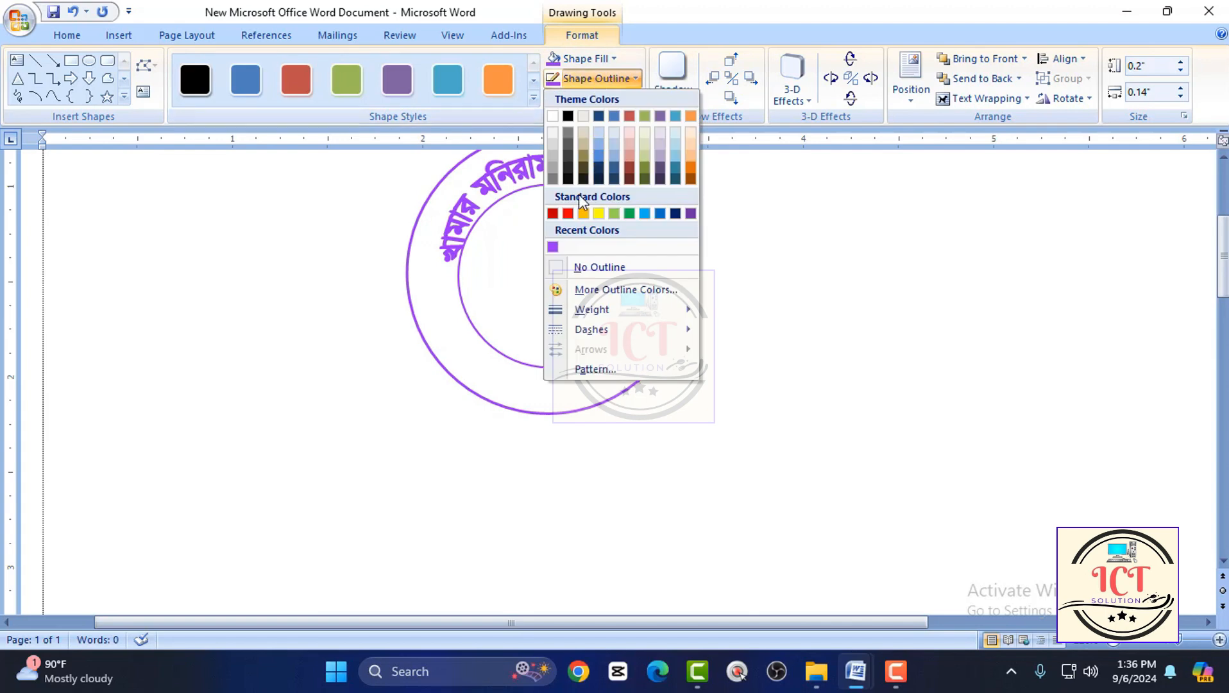
left_click(553, 247)
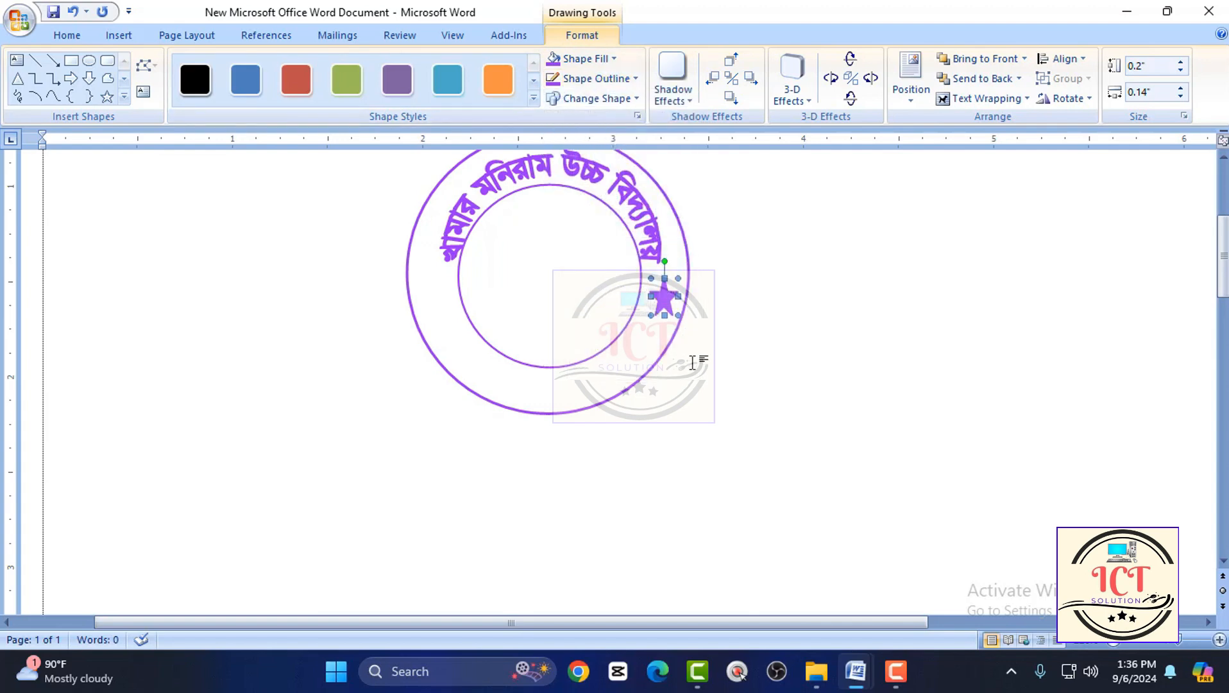
Duplicate the purple star and place the copy at the same height in the ring below the left end of the school name.
key("ctrl+d")
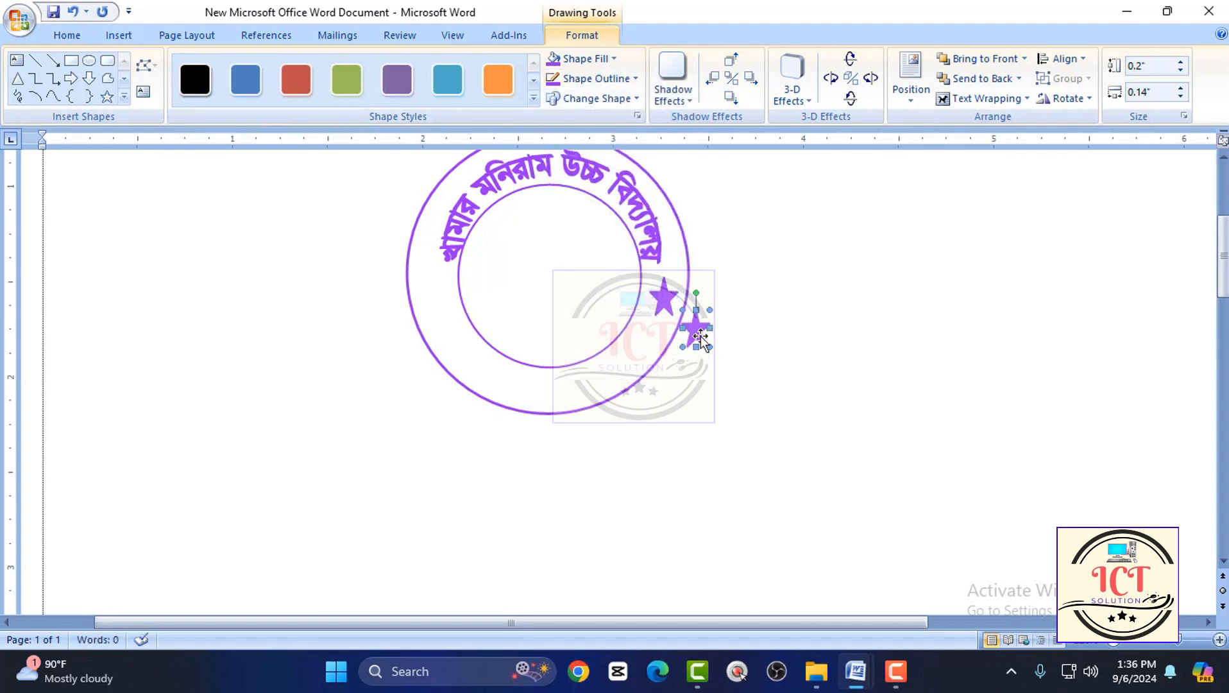
left_click_drag(494, 310, 440, 299)
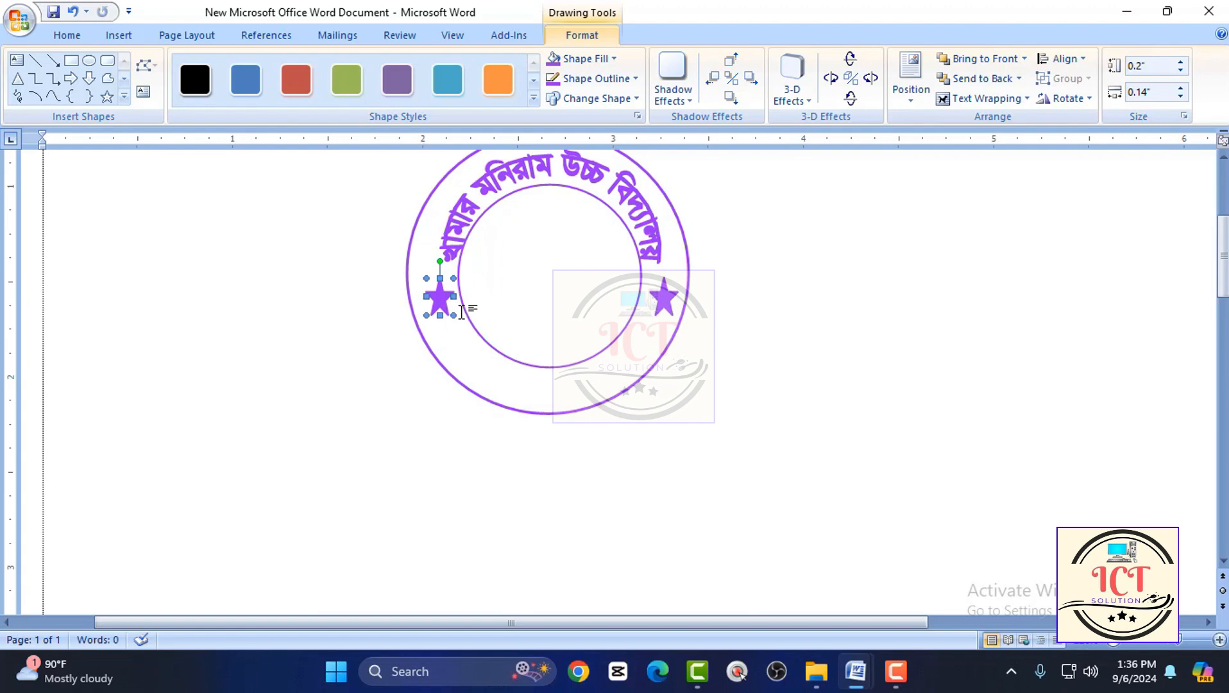
left_click(747, 433)
Start a new WordArt in the fifth style of the gallery's first row and clear its placeholder text.
left_click(516, 335)
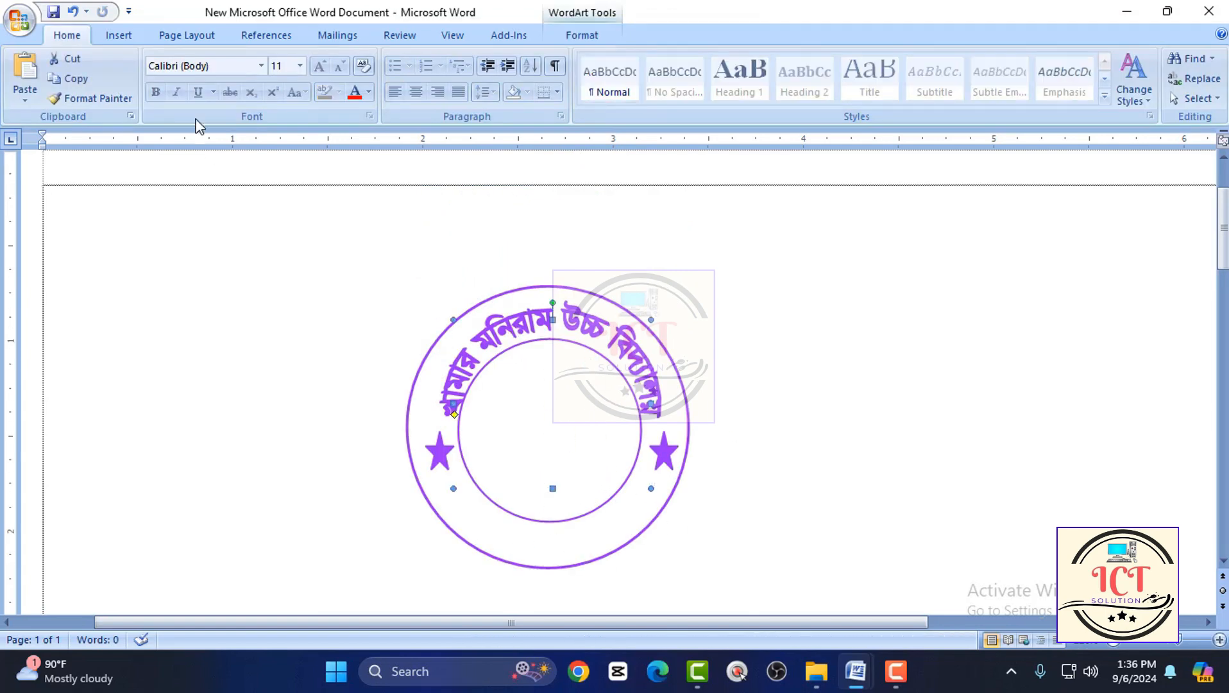
left_click(110, 31)
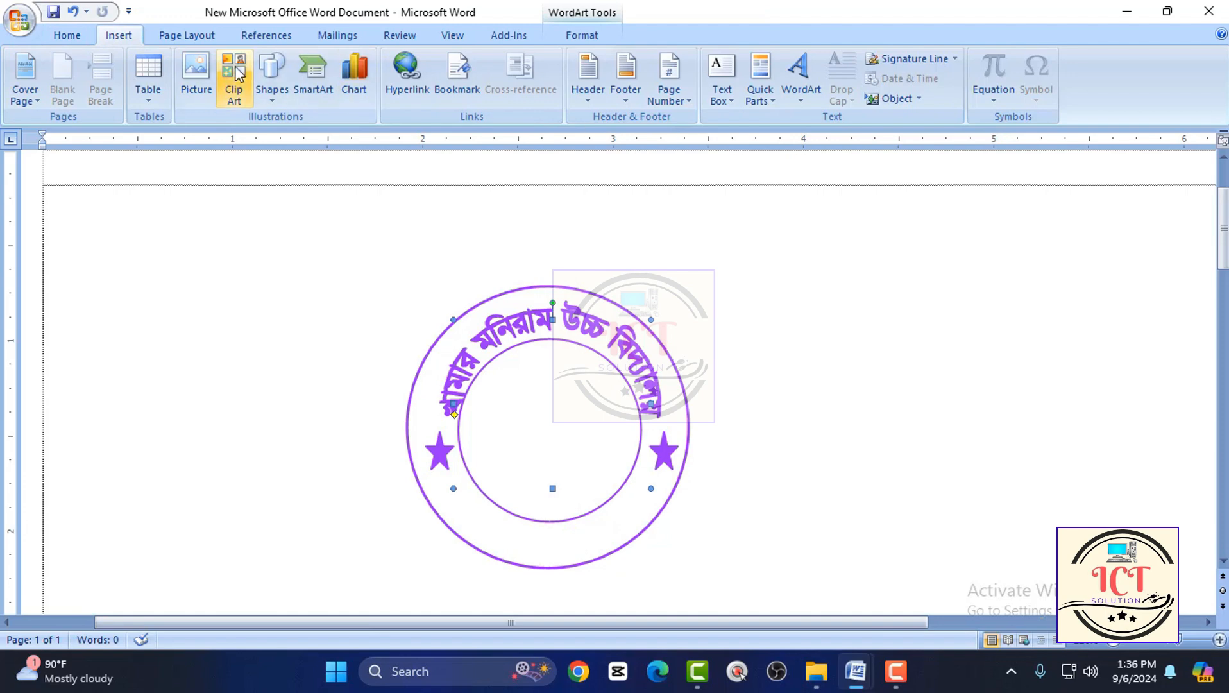
left_click(803, 105)
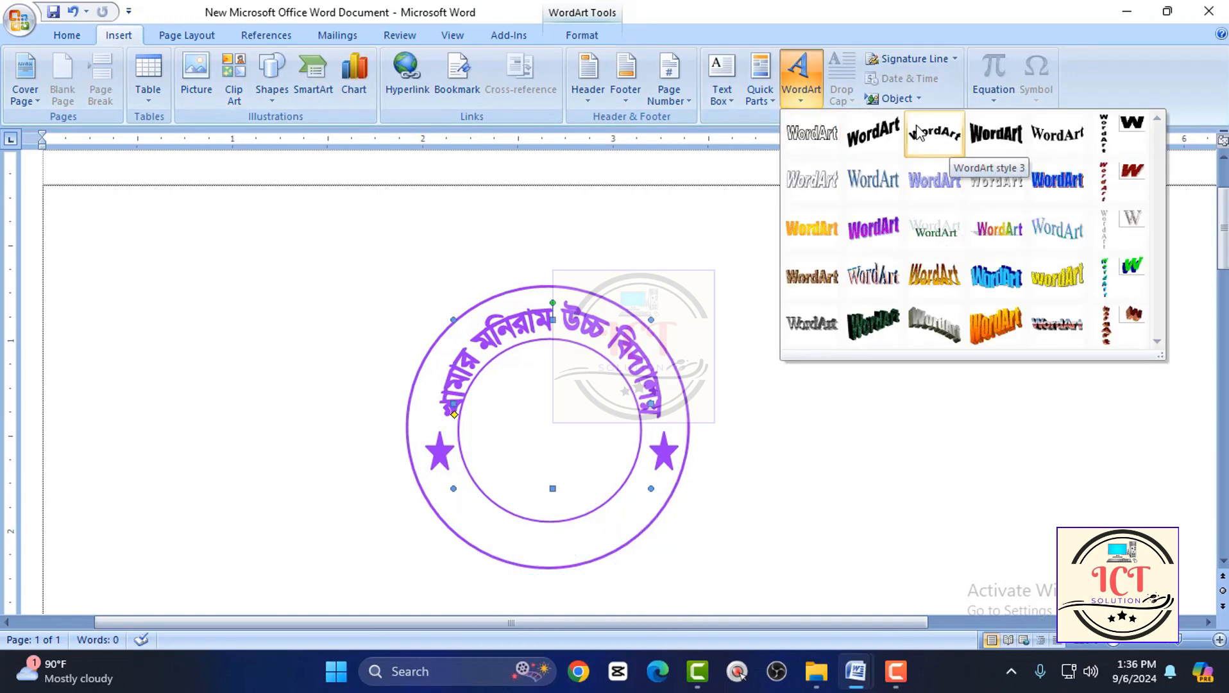
left_click(1045, 142)
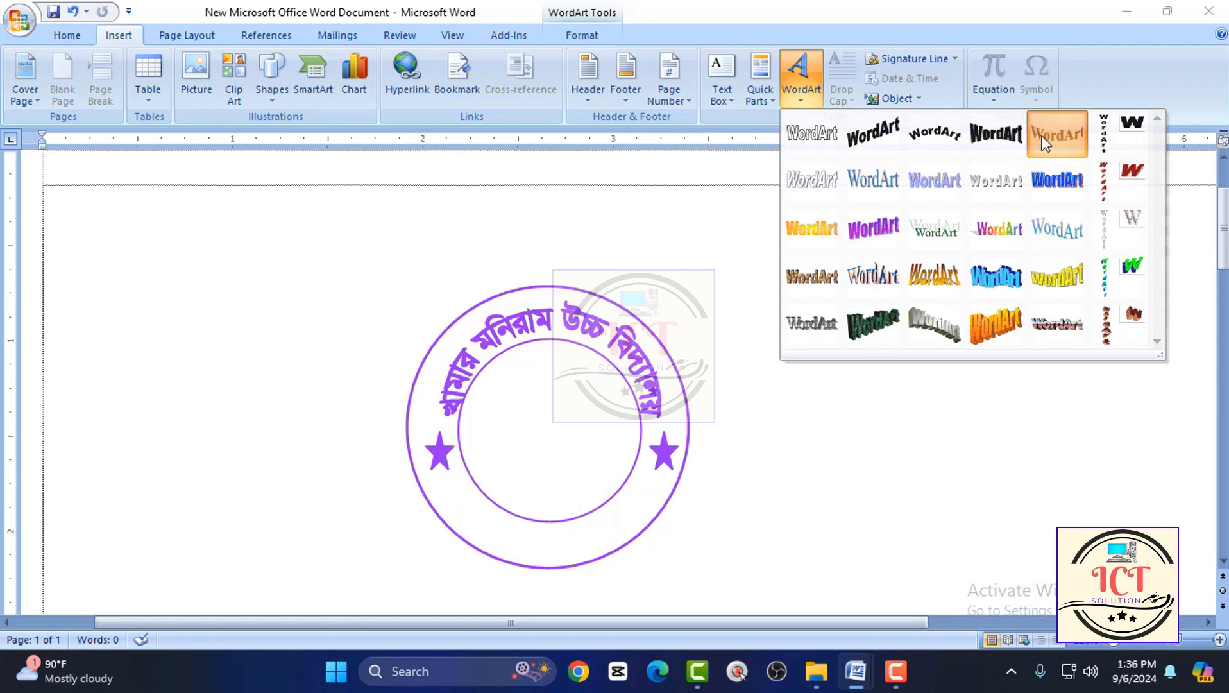
key("BackSpace")
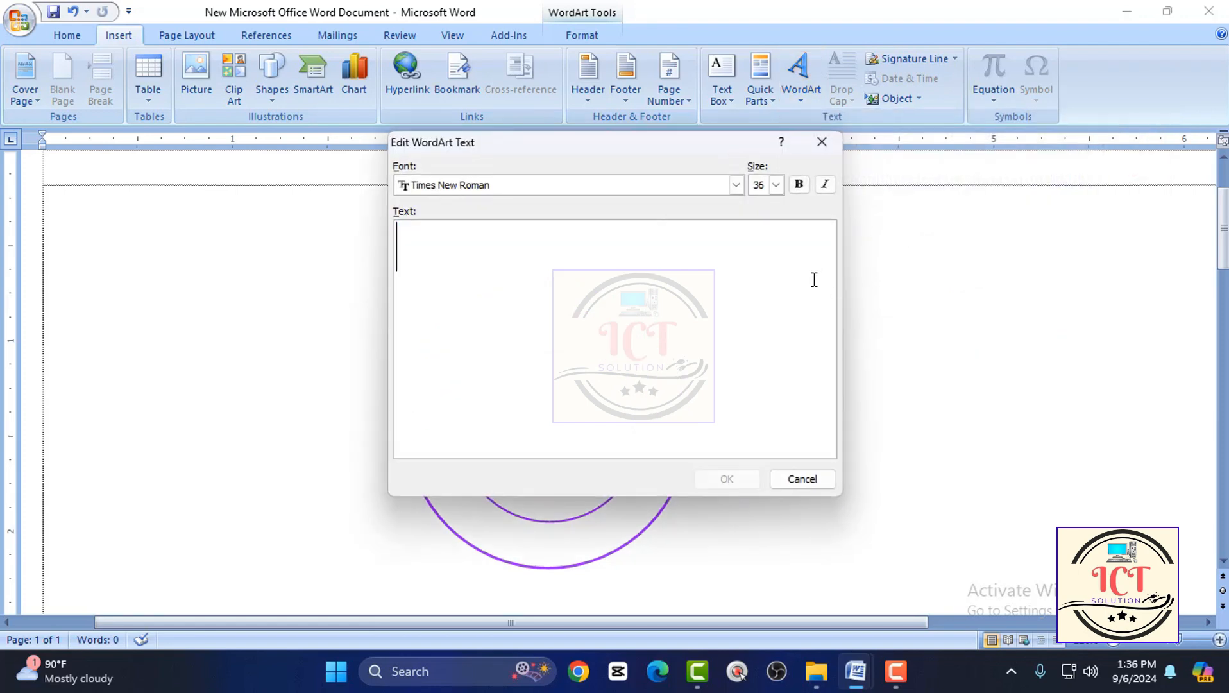
type("myb&")
key("BackSpace")
key("BackSpace")
key("BackSpace")
key("BackSpace")
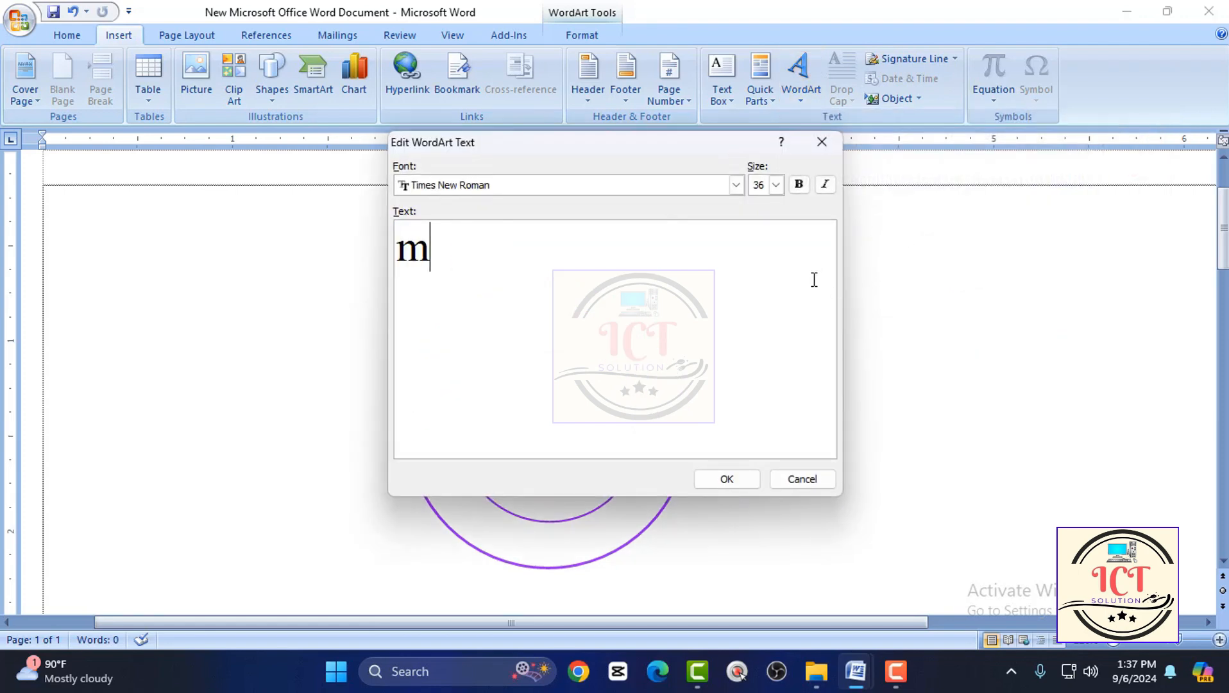
Set the new WordArt's font to SutonnyMJ.
left_click(736, 184)
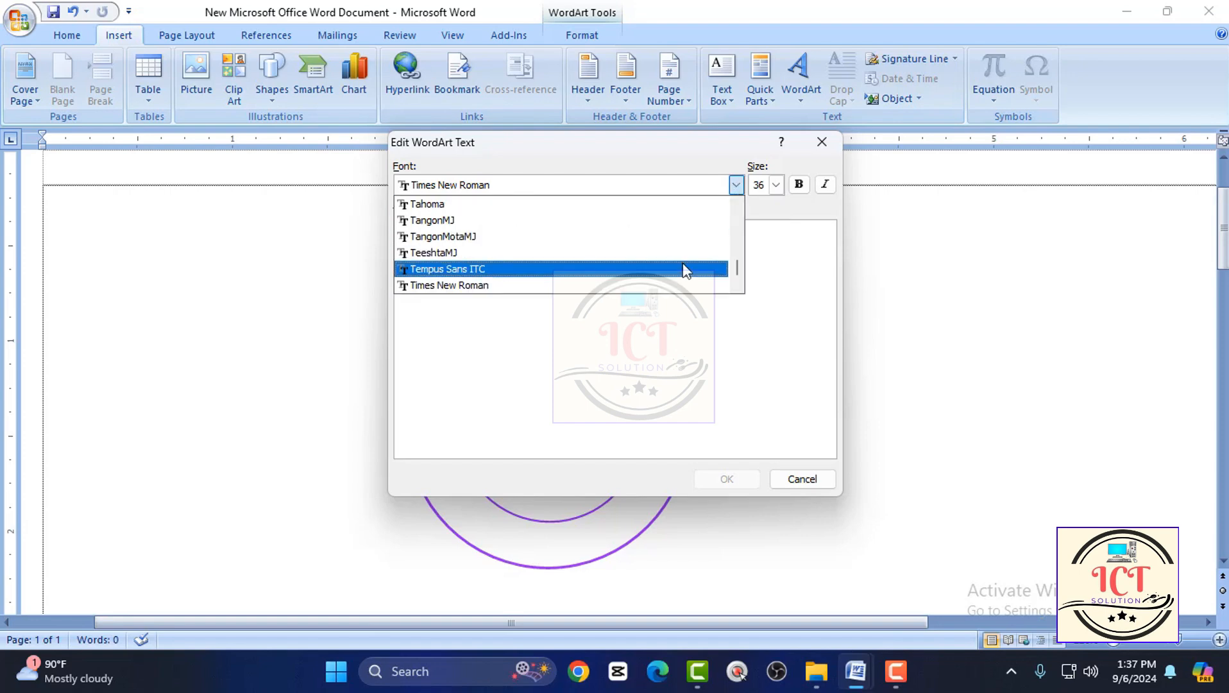
scroll(564, 277, "down", 5)
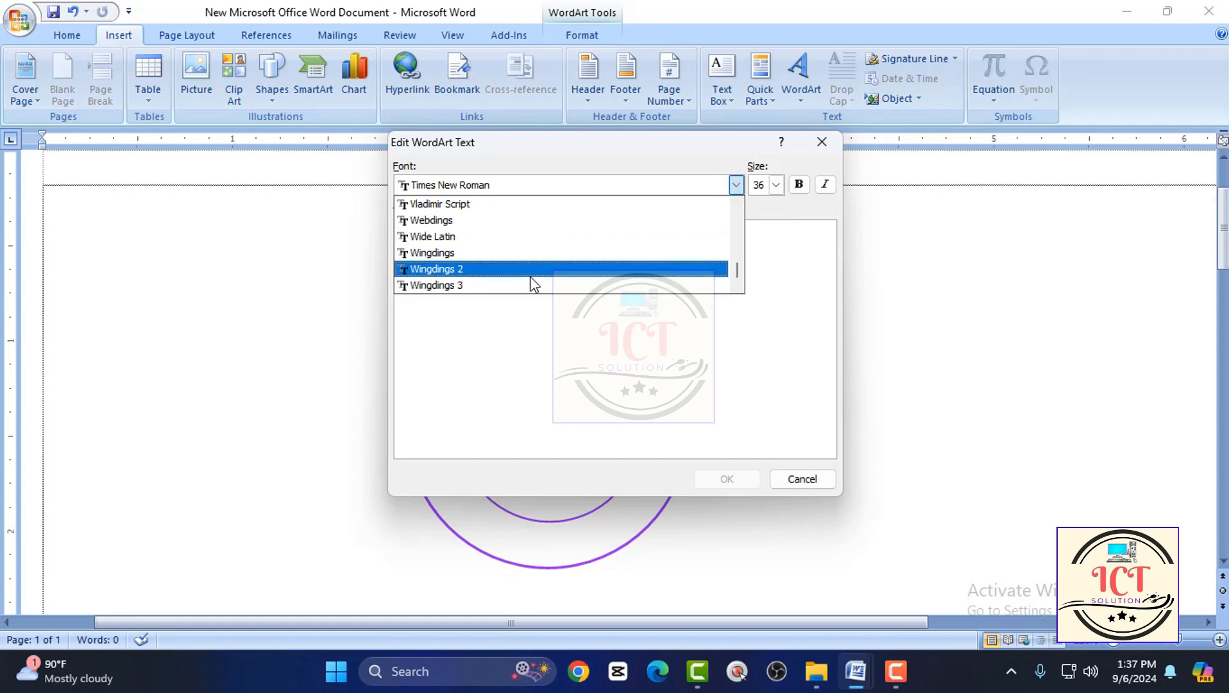
scroll(514, 285, "up", 5)
scroll(507, 282, "up", 3)
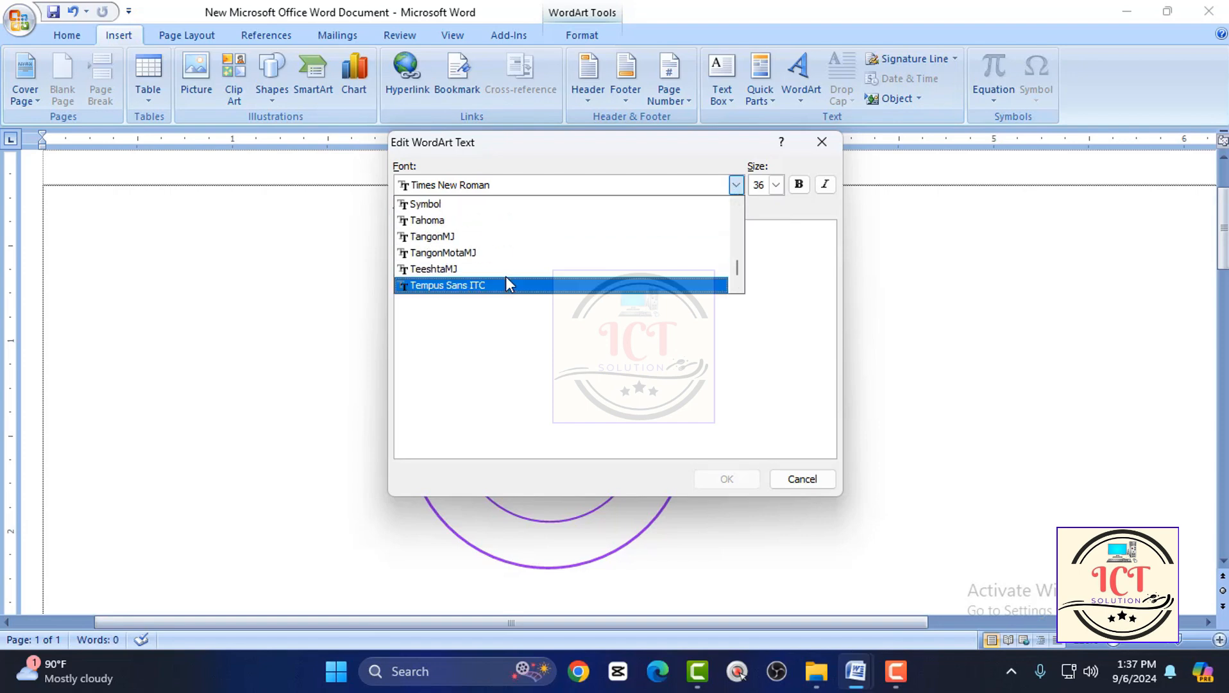
scroll(475, 258, "up", 1)
scroll(475, 258, "down", 1)
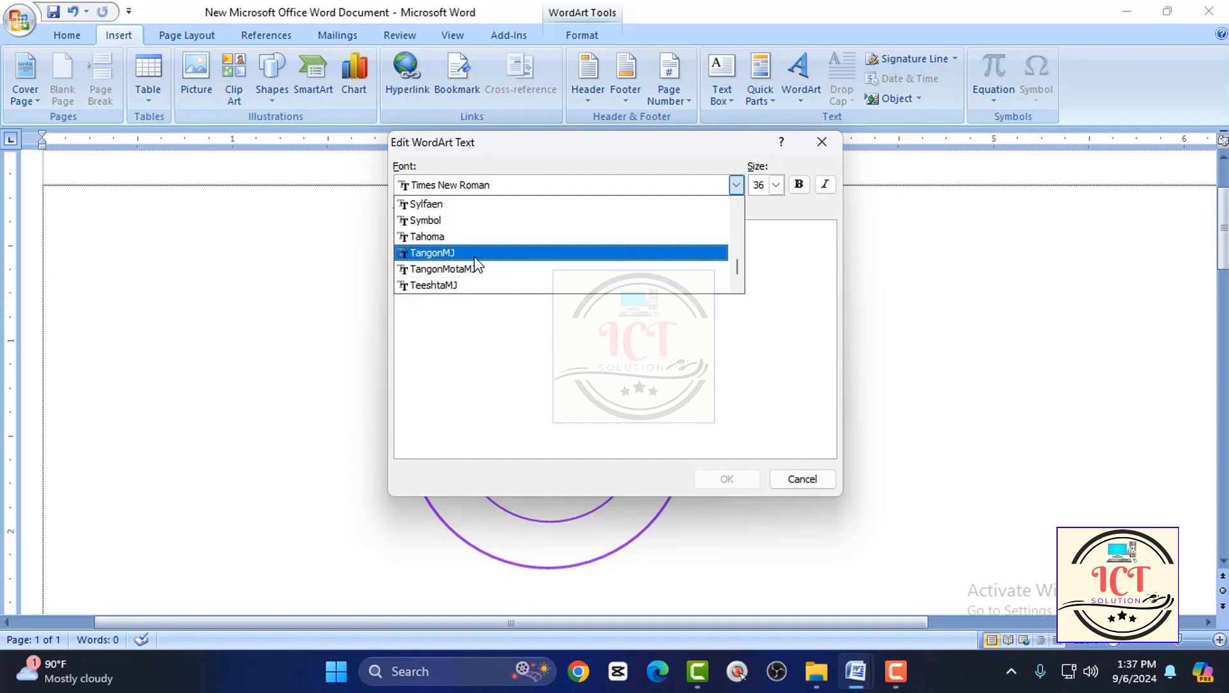
scroll(475, 263, "up", 3)
left_click(478, 203)
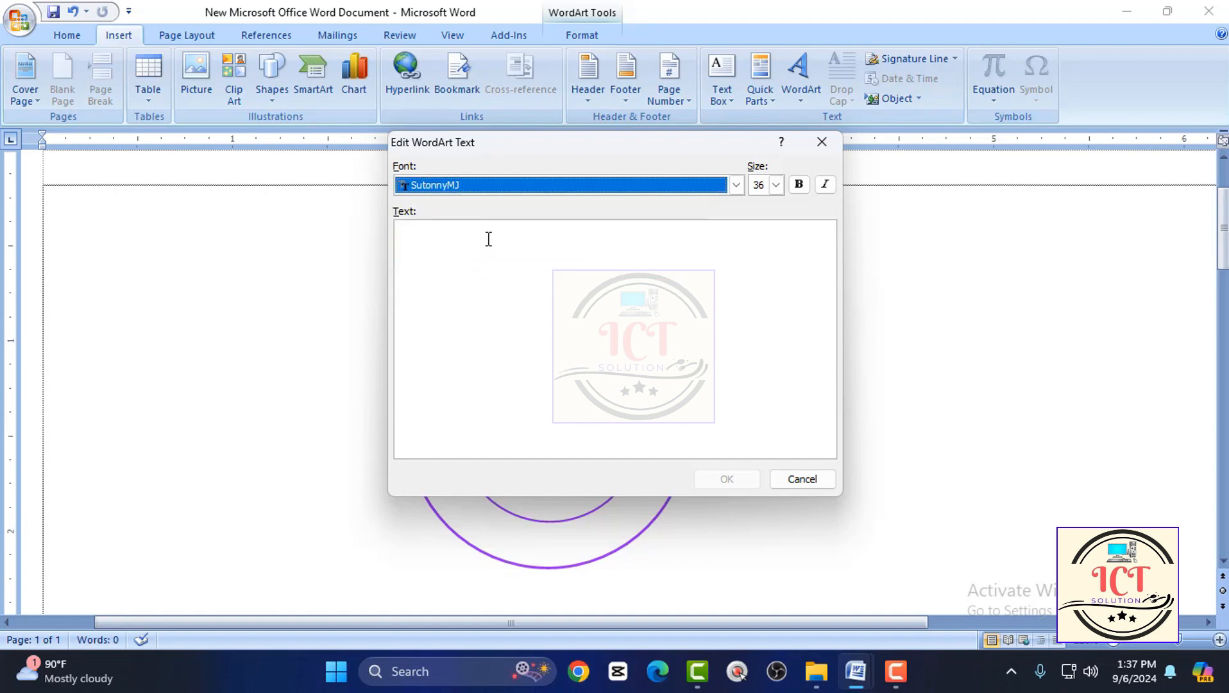
Enter "সুন্দরগঞ্জ, গাইবান্ধা ।" as the WordArt text and insert it.
type("সুন্দর")
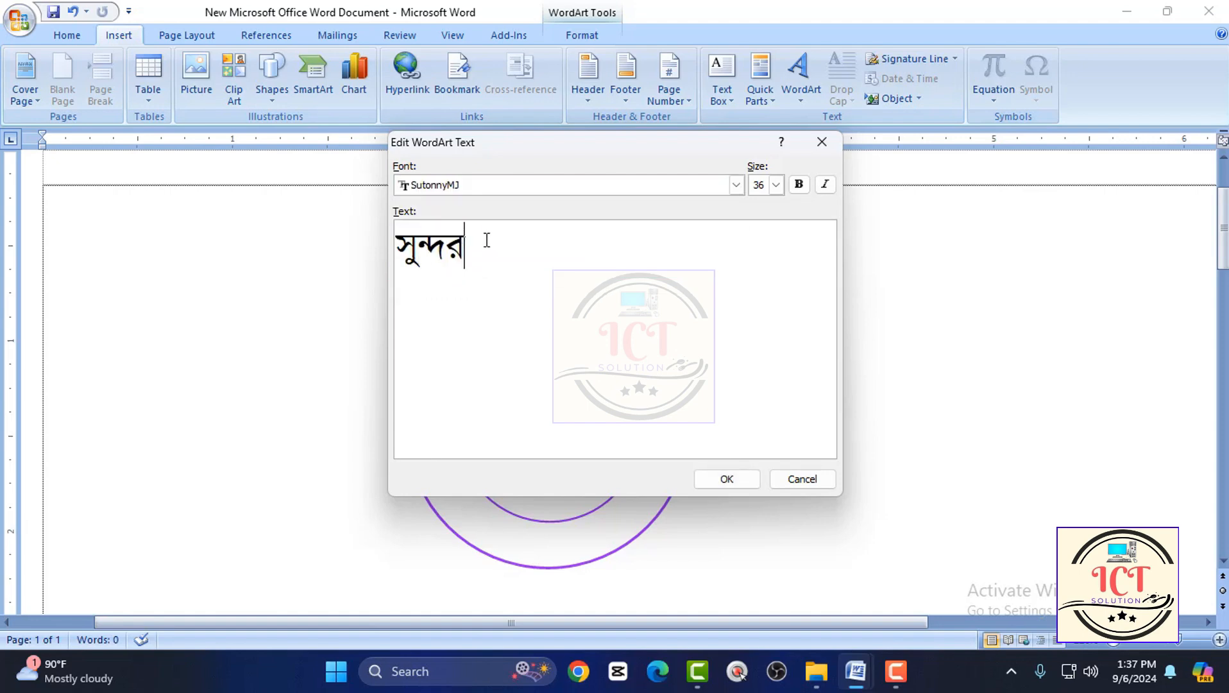
type("গঞ্জ, গাইবান্দা")
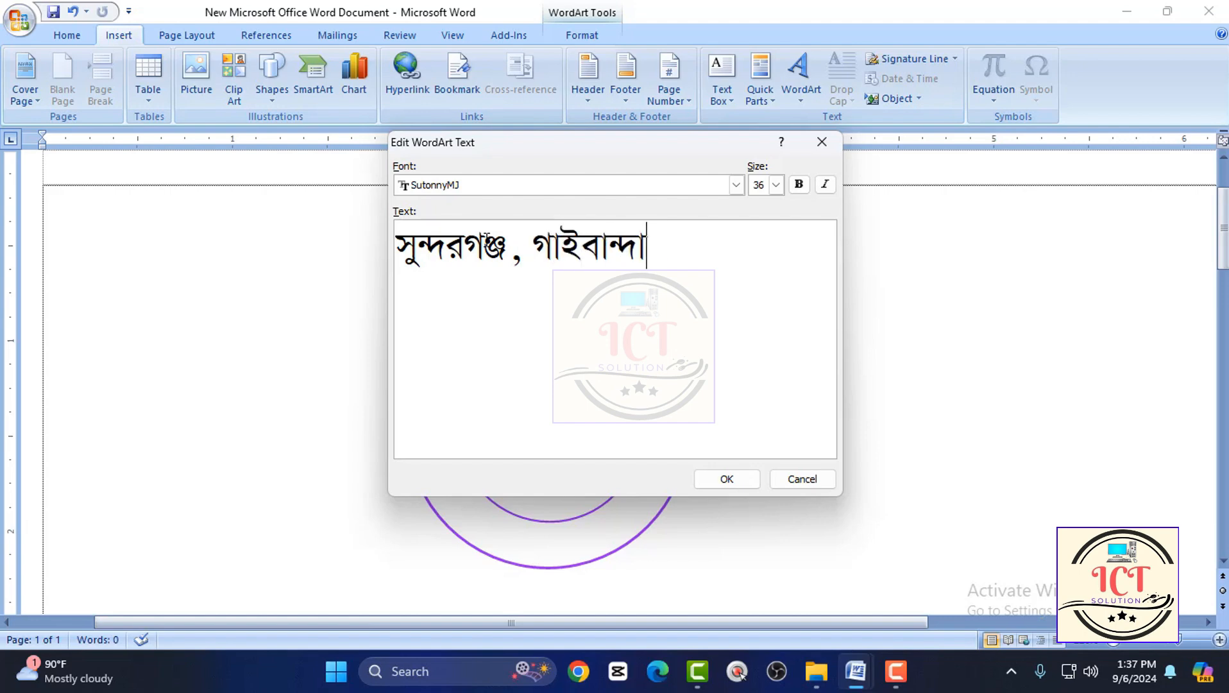
key("BackSpace")
key("BackSpace")
key("BackSpace")
type("্ধা ।")
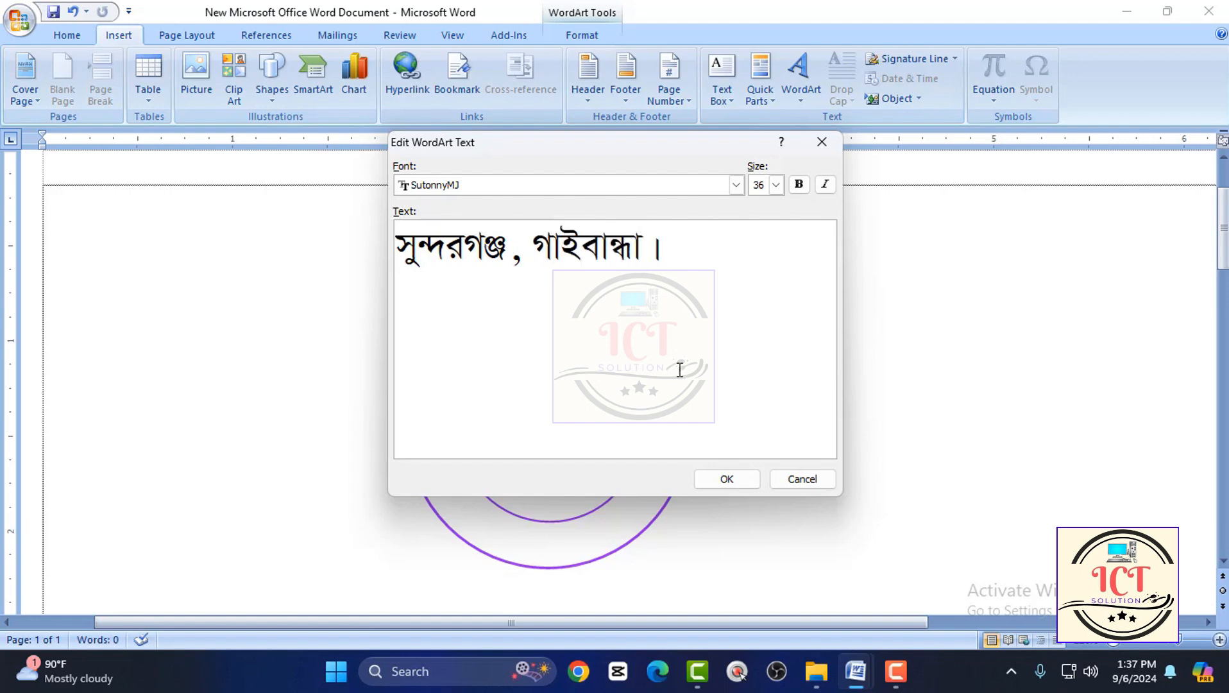
left_click(710, 480)
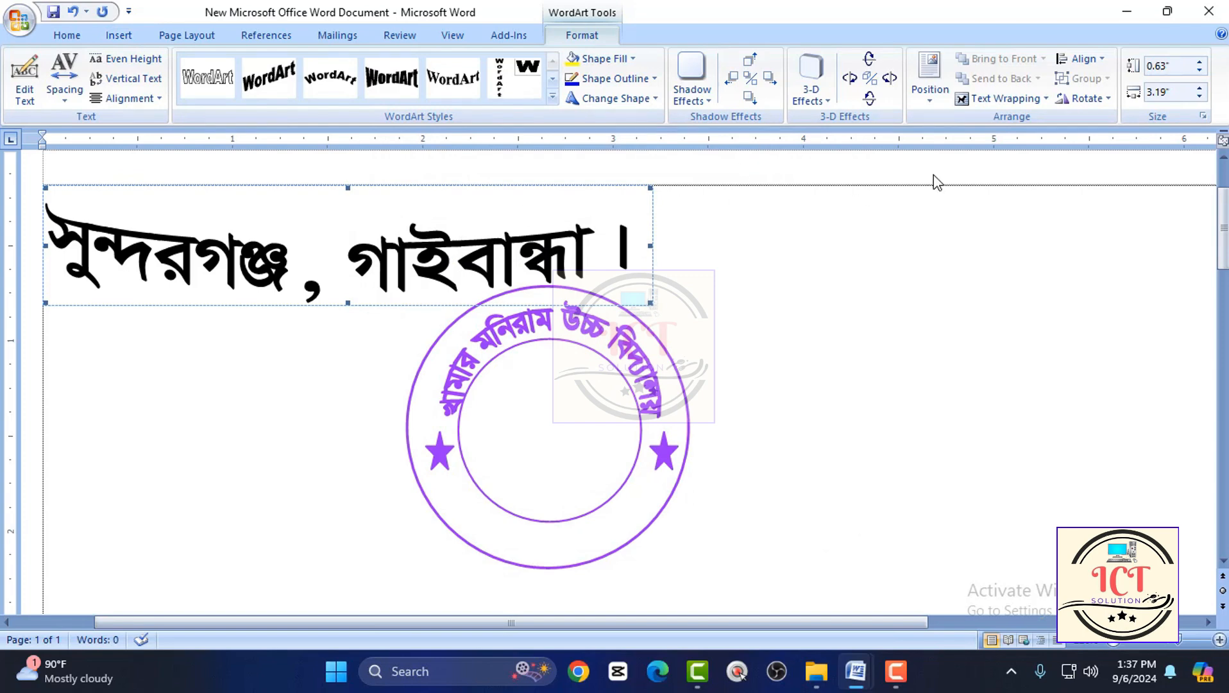
Set the place-name WordArt's text wrapping to Behind Text and move it below the round seal.
left_click(994, 105)
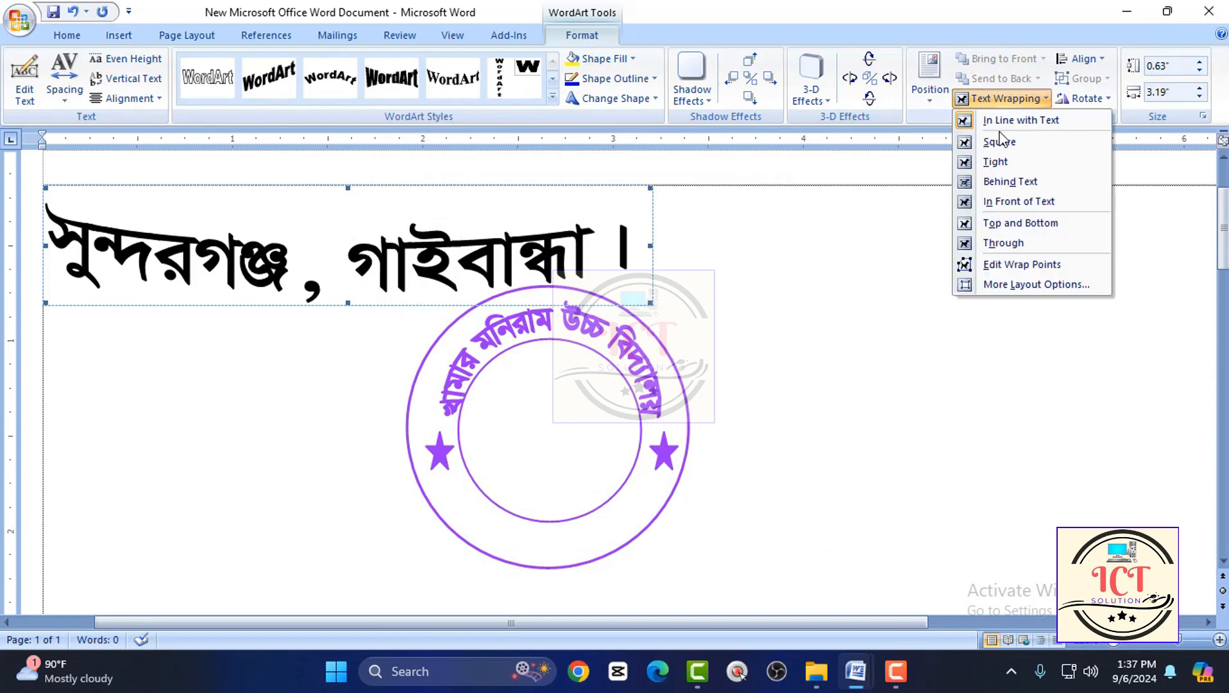
left_click(1007, 181)
left_click_drag(529, 256, 707, 598)
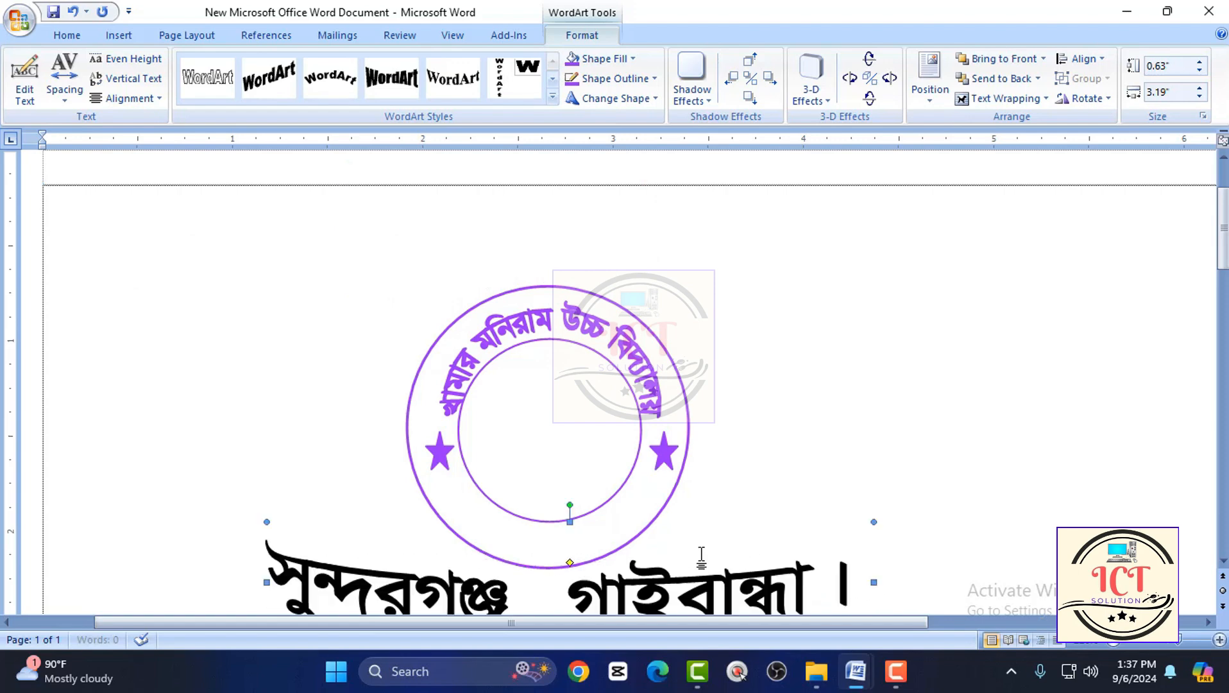
Reduce the place-name WordArt's height to about 0.39".
scroll(702, 558, "down", 3)
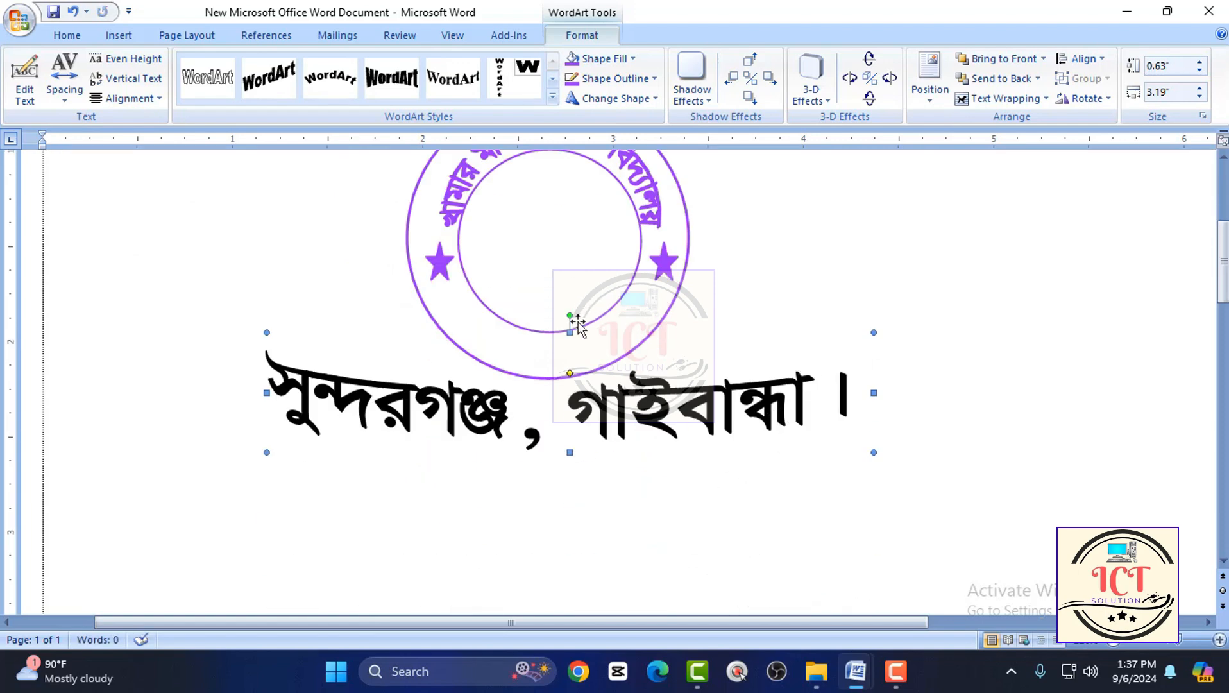
scroll(620, 478, "down", 10)
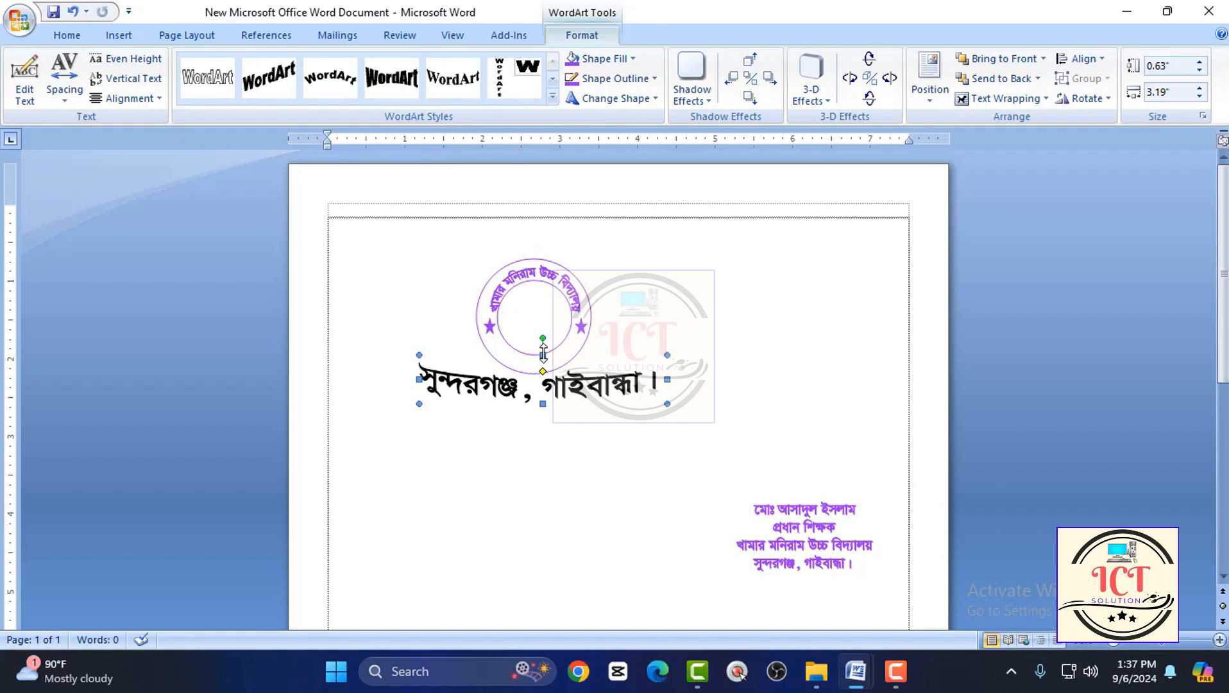
left_click_drag(543, 352, 525, 375)
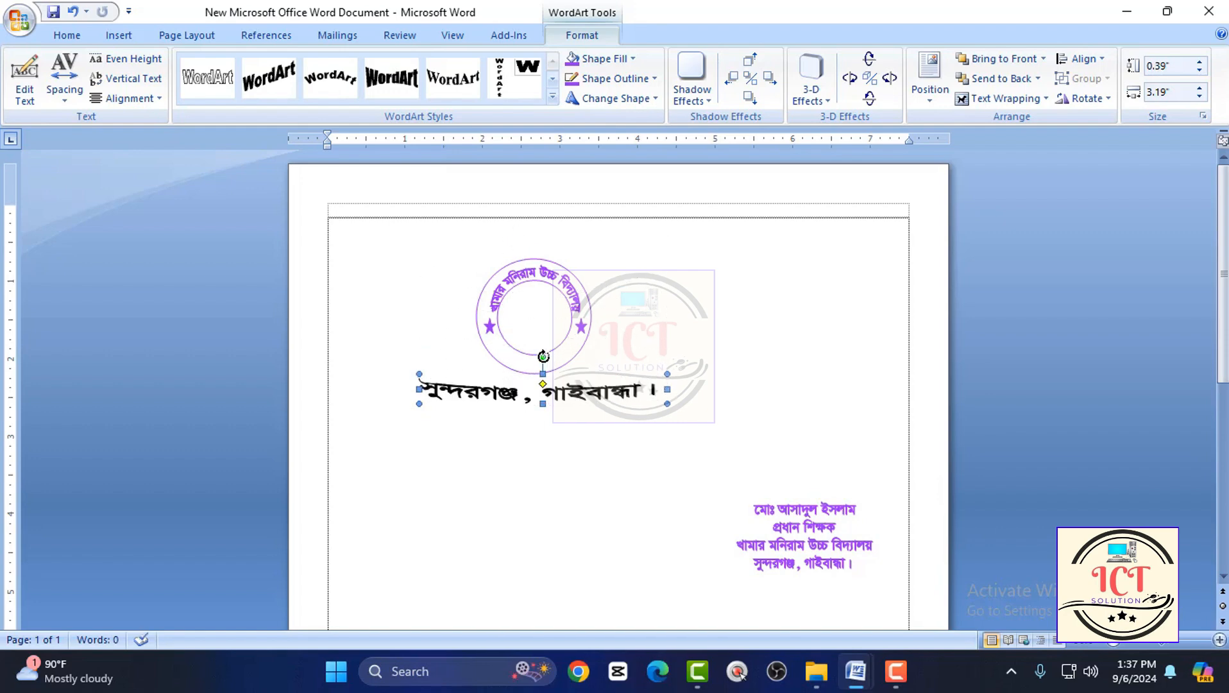
Shrink the place-name WordArt to about 0.3" by 1.07" and delete it from below the round seal.
left_click_drag(668, 375, 406, 382)
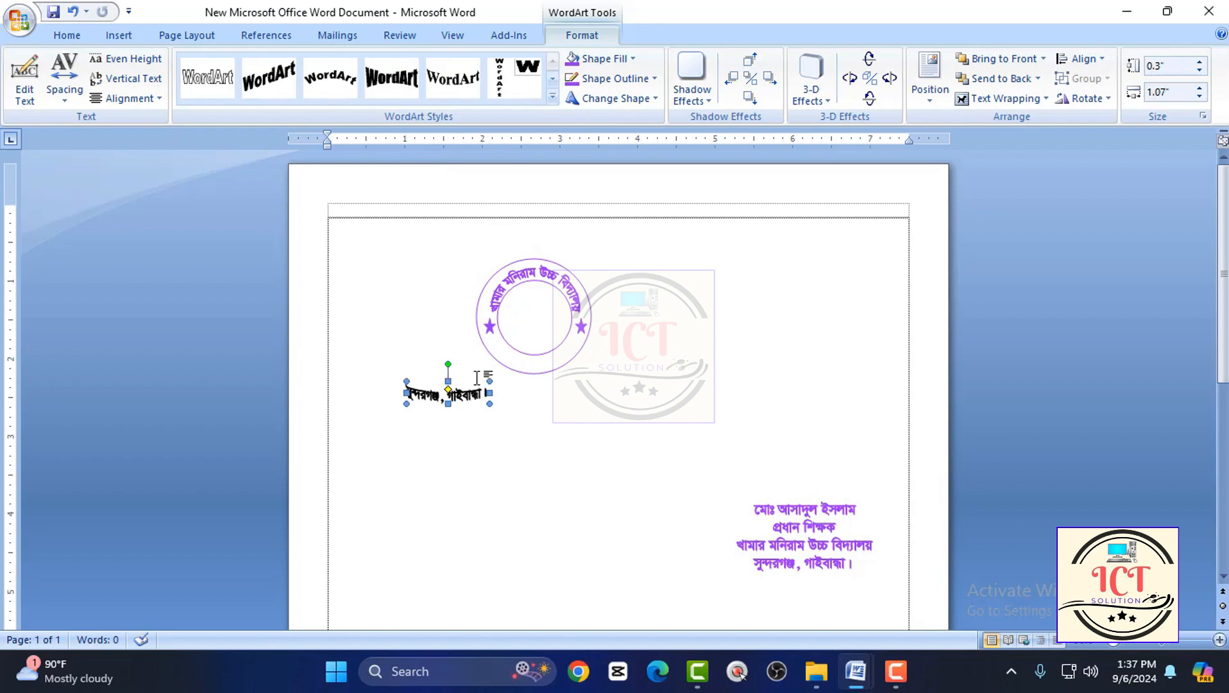
key("Delete")
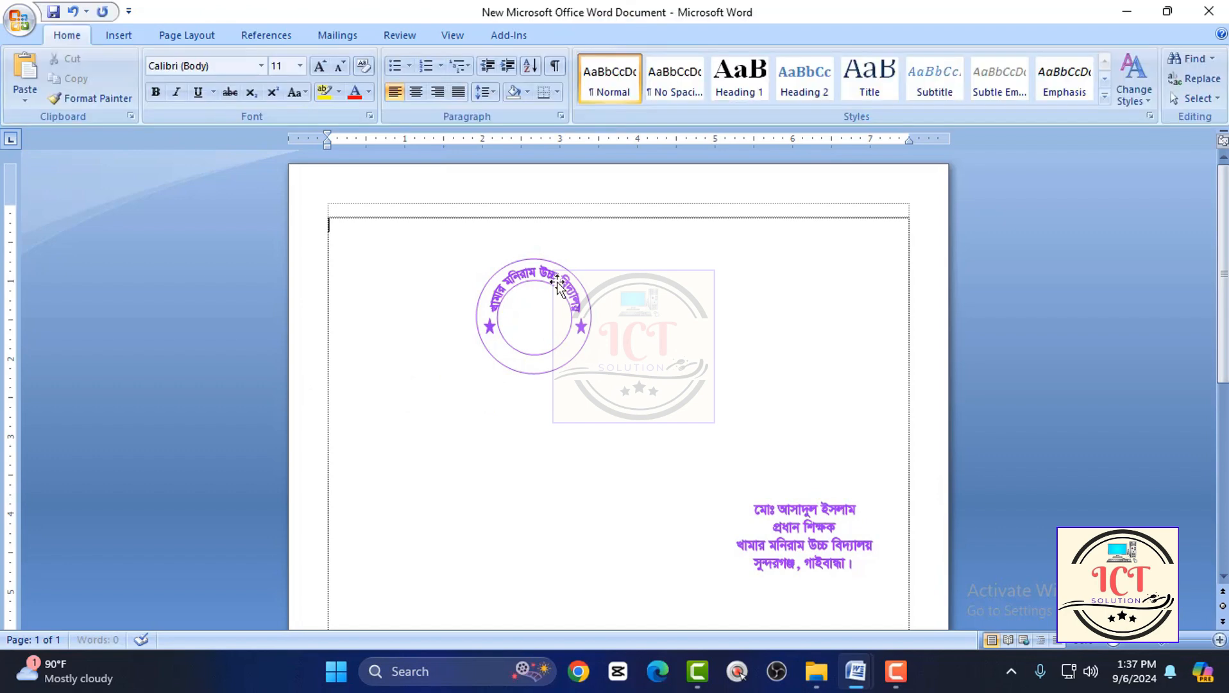
left_click(560, 288)
key("ctrl+v")
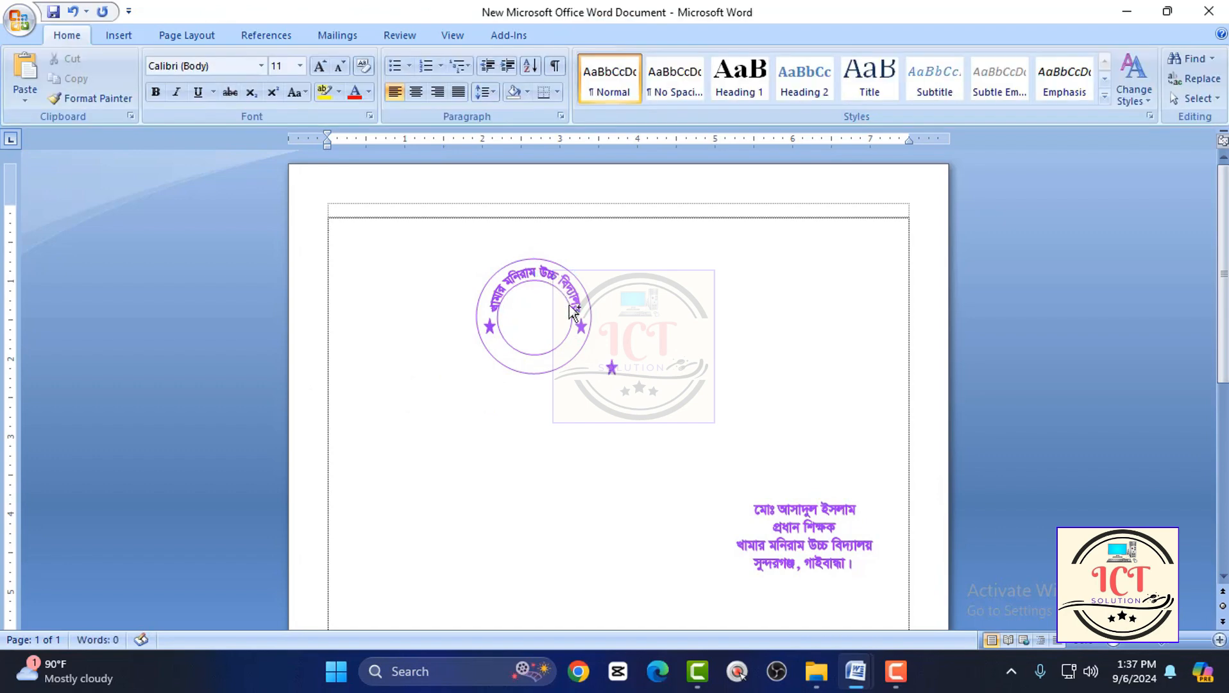
key("ctrl+z")
key("ctrl+z")
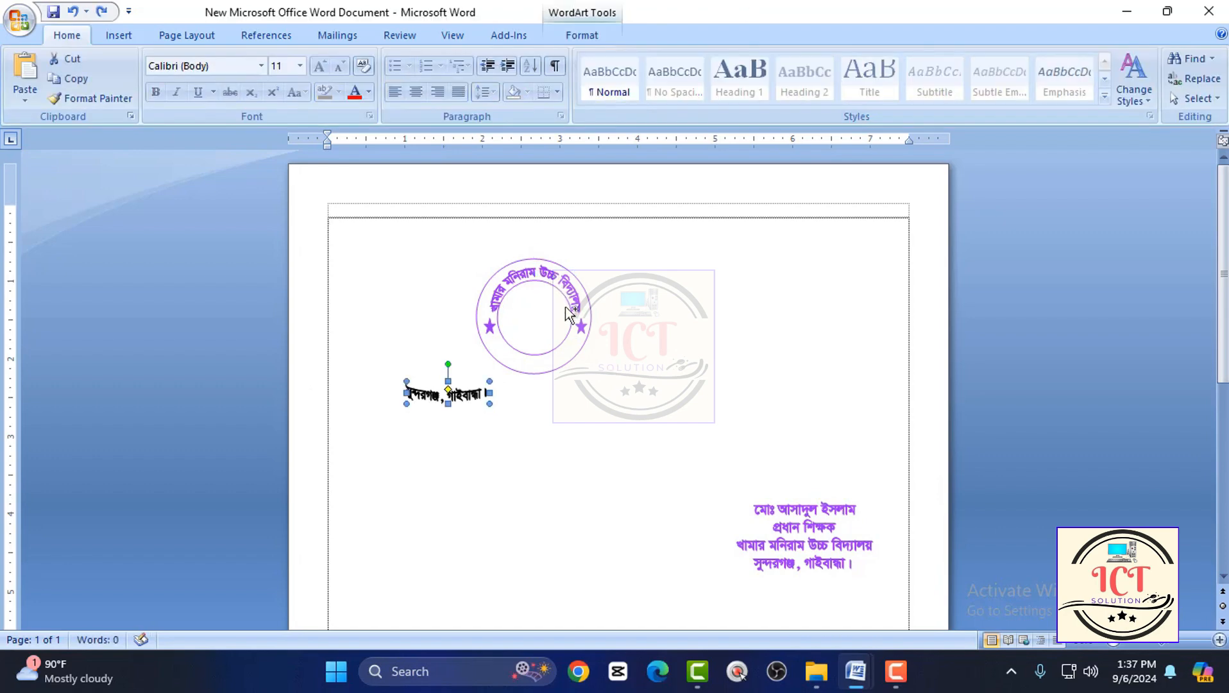
key("Delete")
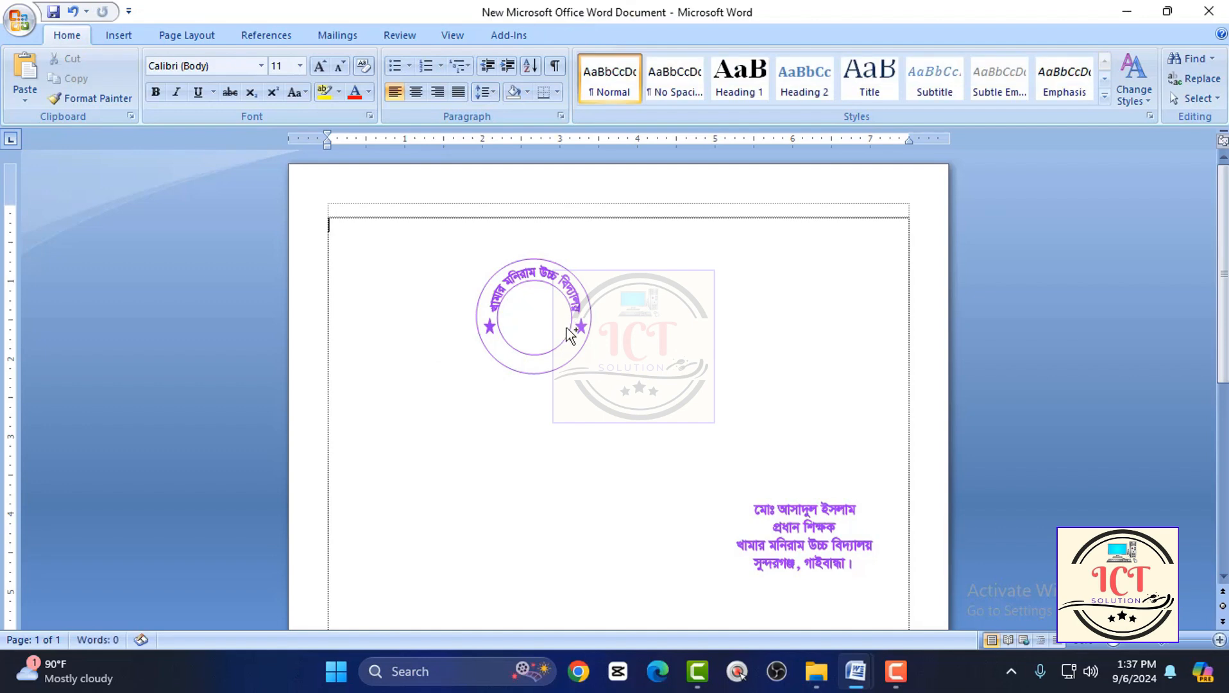
Try an upside-down copy of the curved school-name WordArt below the round seal, and delete it.
left_click(536, 275)
key("ctrl+c")
left_click(713, 433)
key("ctrl+v")
left_click_drag(578, 302, 468, 364)
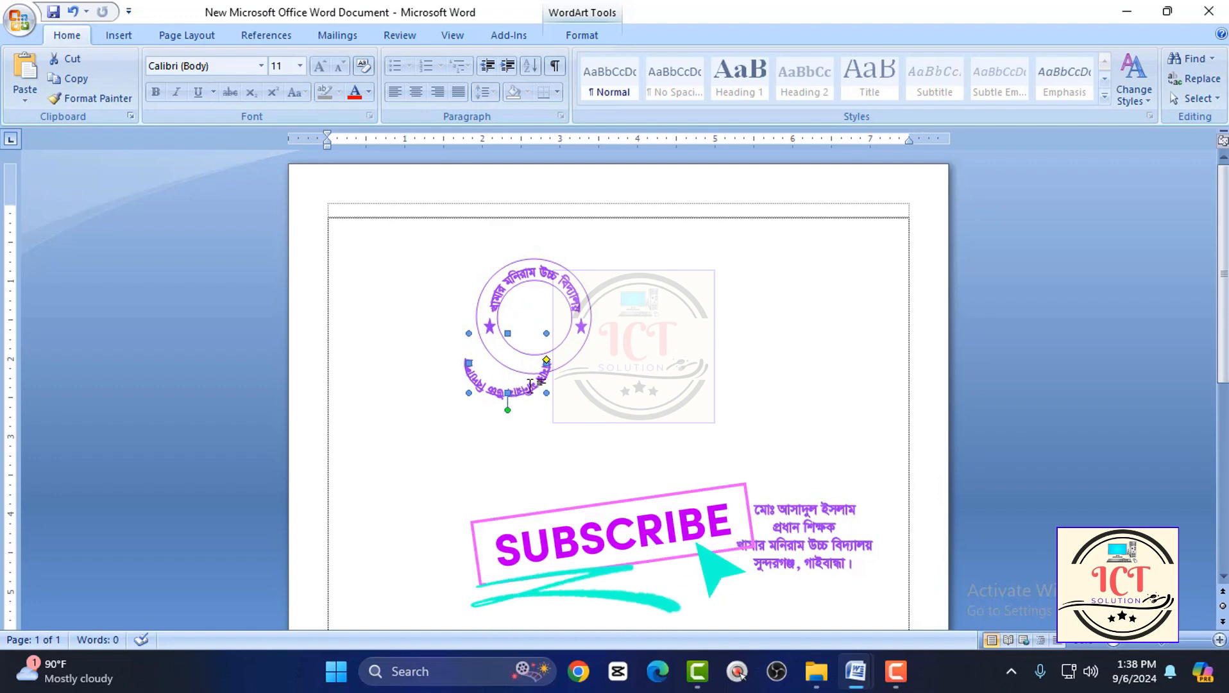
key("Delete")
Copy the curved purple place-name WordArt from the seal in the 55555 document and return to the new document.
mouse_move(857, 670)
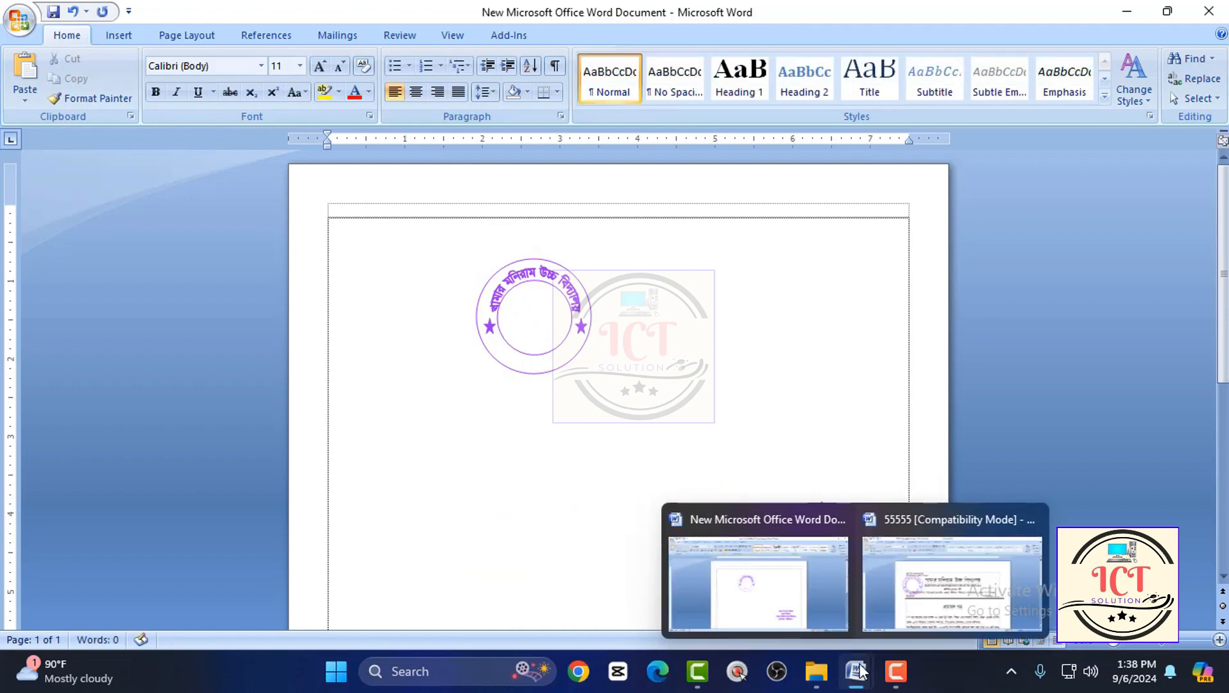
left_click(891, 603)
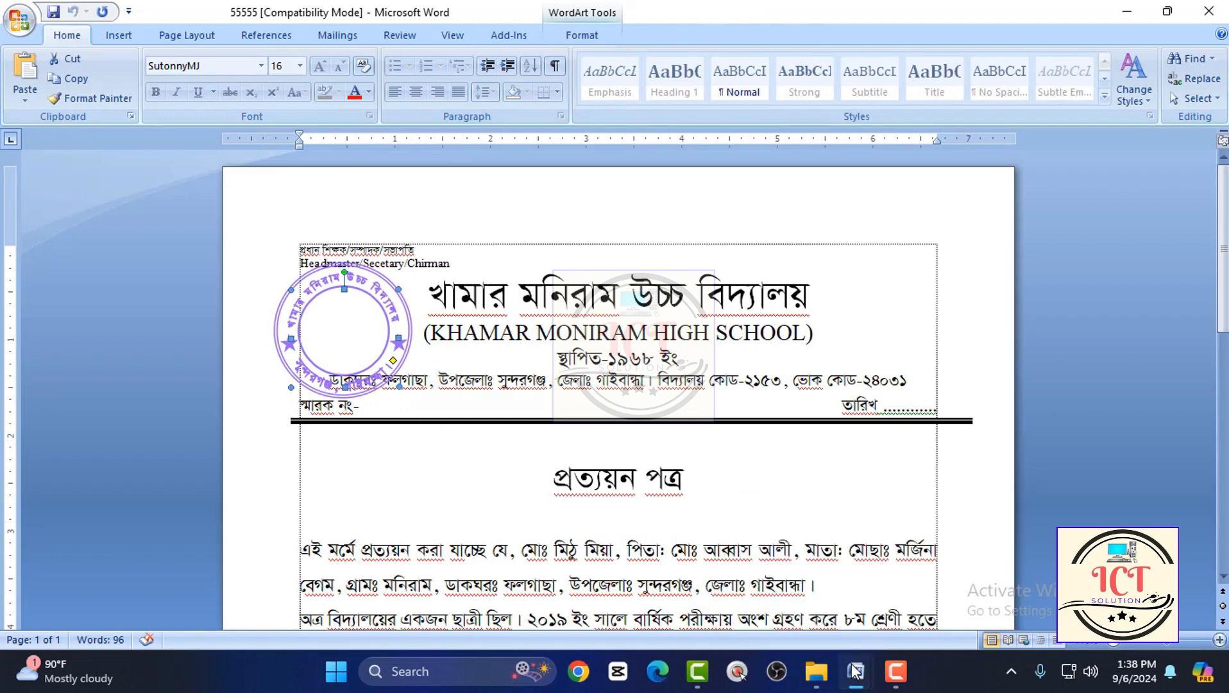
mouse_move(853, 670)
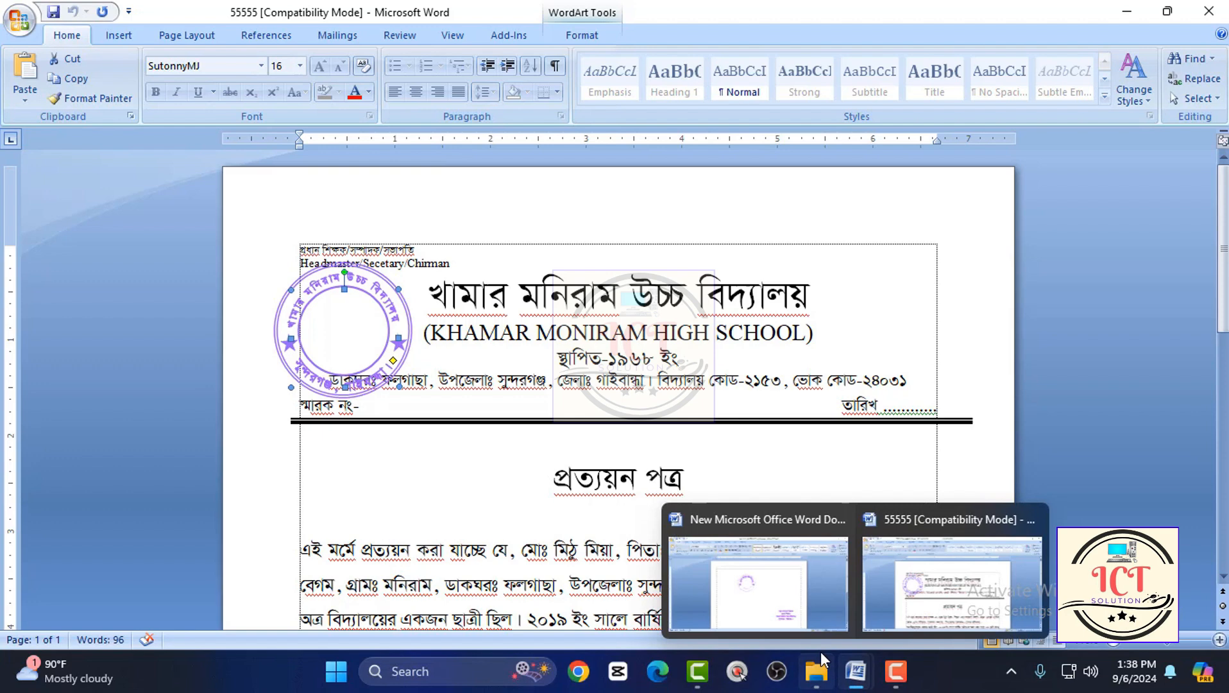
left_click(853, 674)
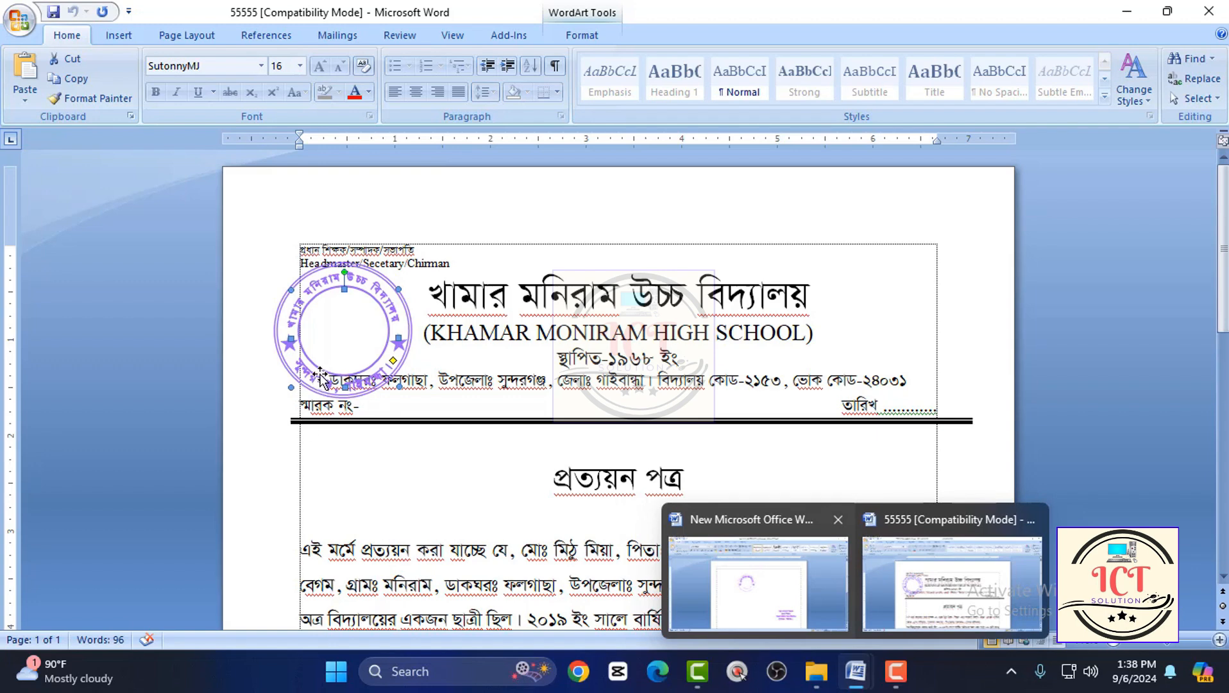
left_click(695, 622)
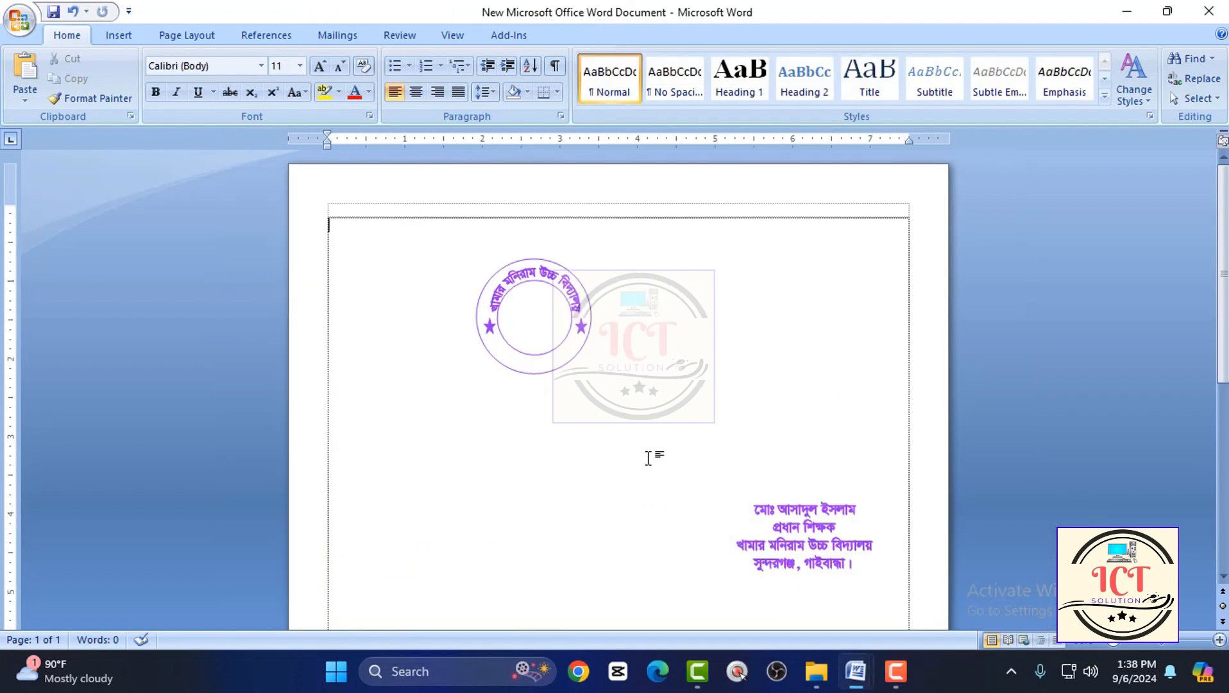
Paste the copied place-name WordArt and fit it between the stars along the seal's lower ring.
key("ctrl+v")
left_click_drag(424, 330, 550, 361)
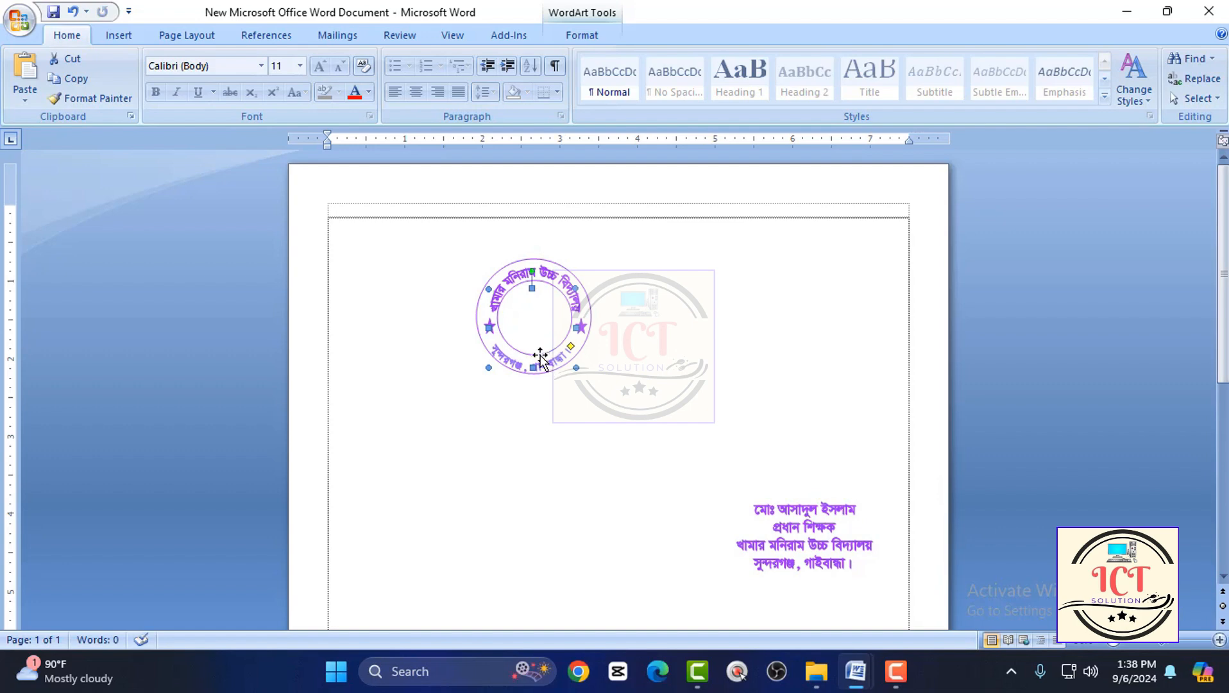
key("ctrl+Right")
key("ctrl+Right")
key("ctrl+Right")
key("ctrl+Right")
key("ctrl+Up")
key("ctrl+Up")
key("ctrl+Up")
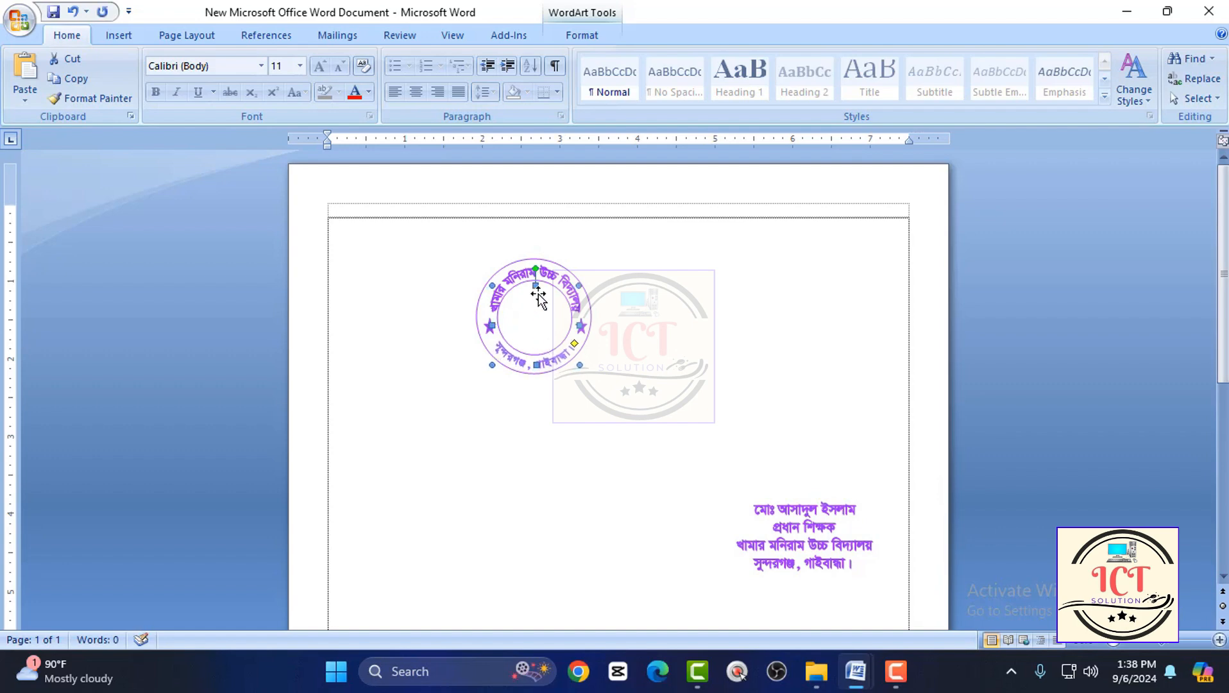
Apply the downward-curved black WordArt style to the pasted place name and move it below the round seal.
double_click(536, 286)
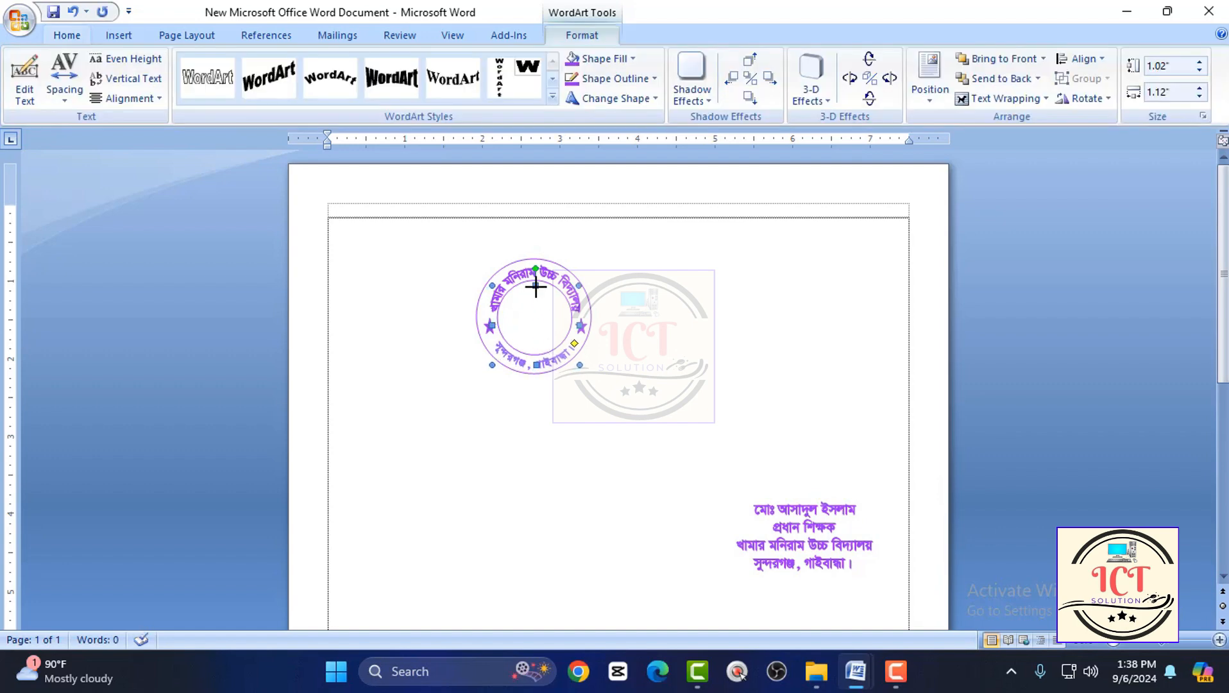
left_click(451, 80)
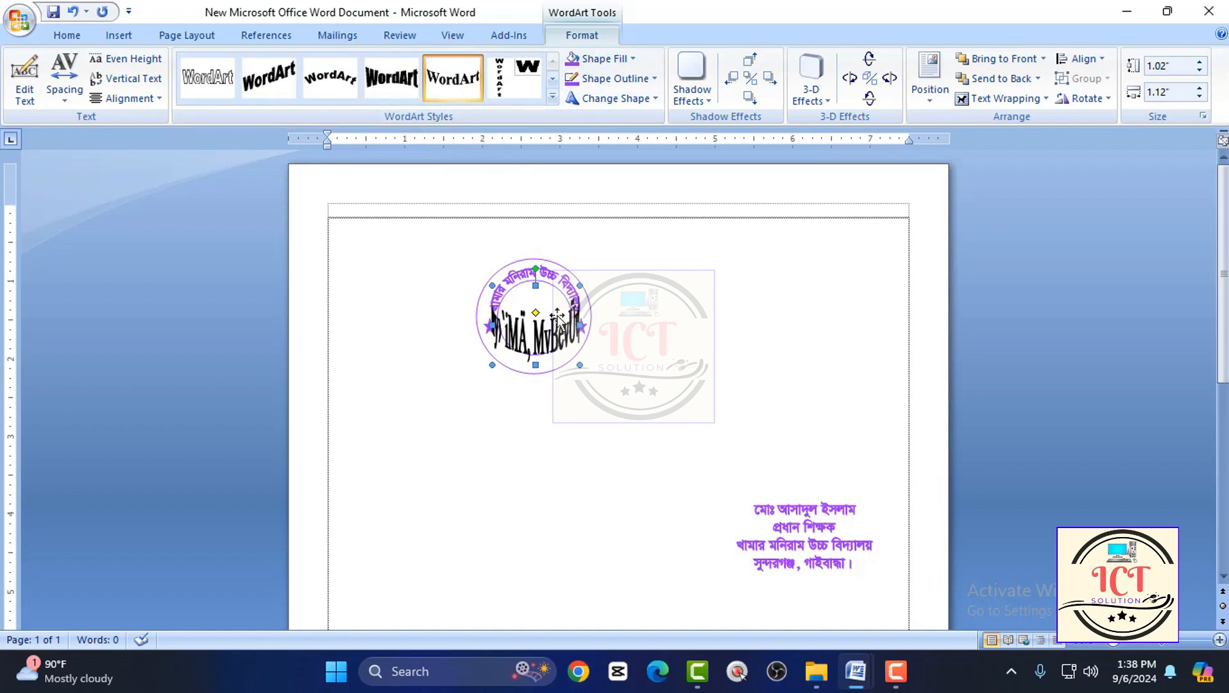
left_click_drag(557, 315, 555, 424)
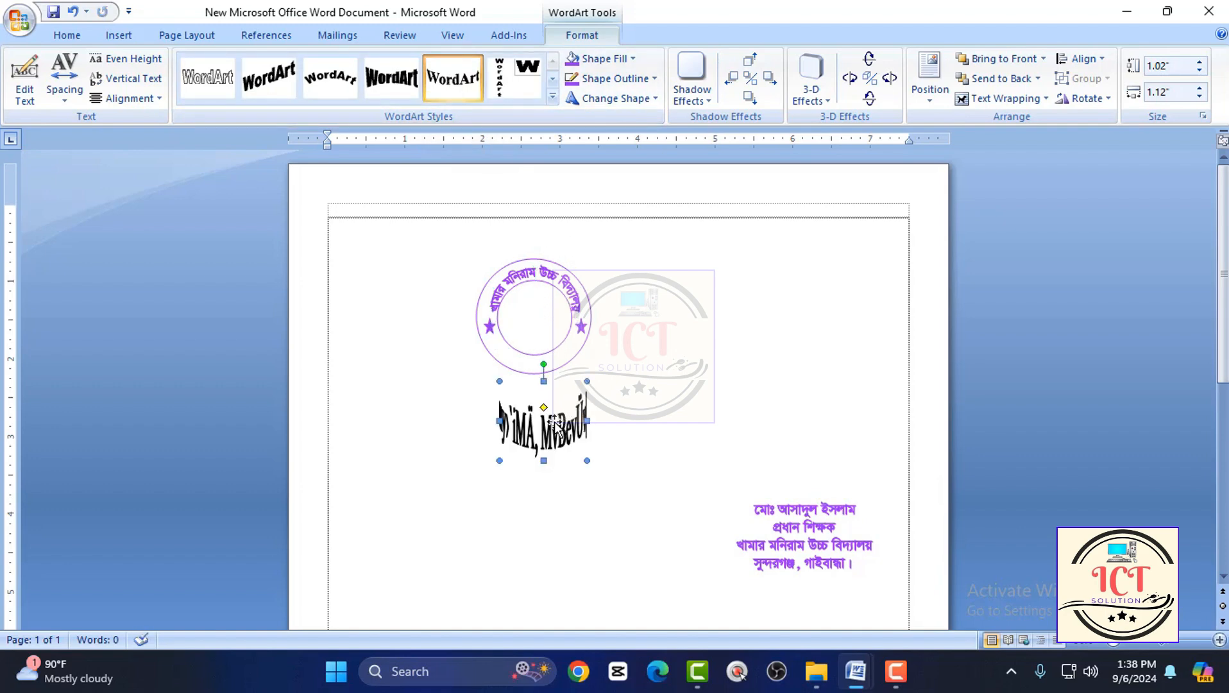
Re-enter "সুন্দরগঞ্জ, গাইবান্ধা।" as the WordArt text and set its font to SutonnyMJ.
left_click(20, 83)
key("BackSpace")
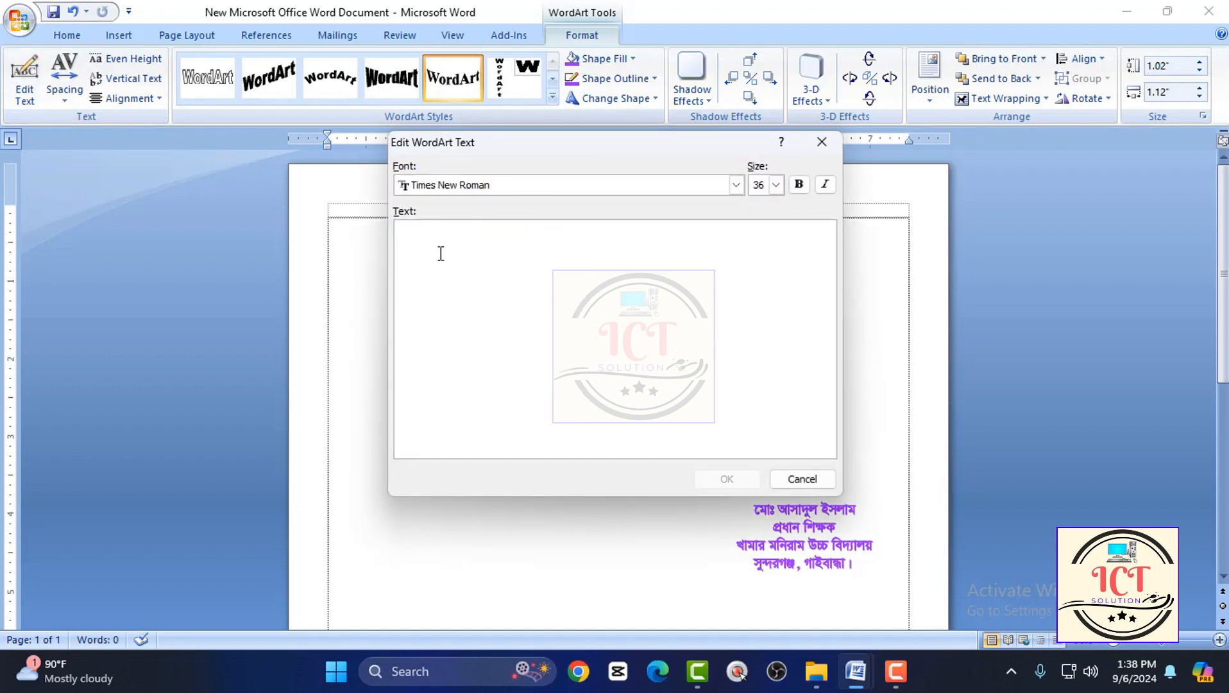
type("my`iMÄ, MvBevÜv")
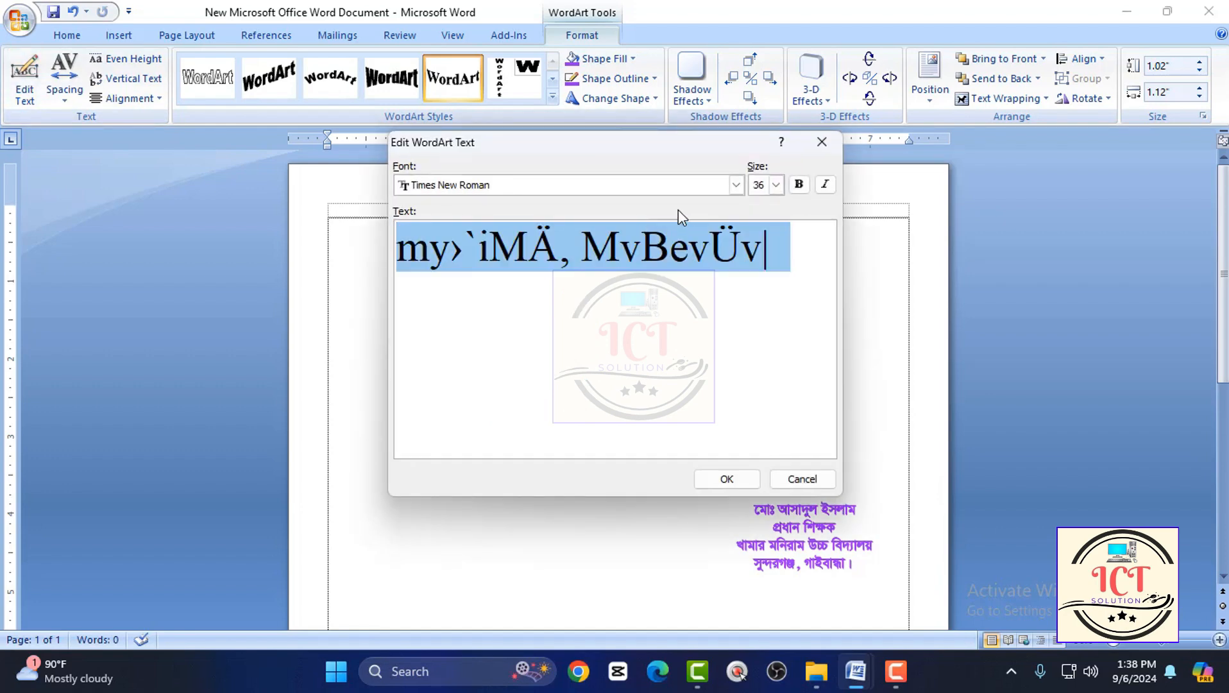
left_click(735, 185)
scroll(671, 244, "down", 5)
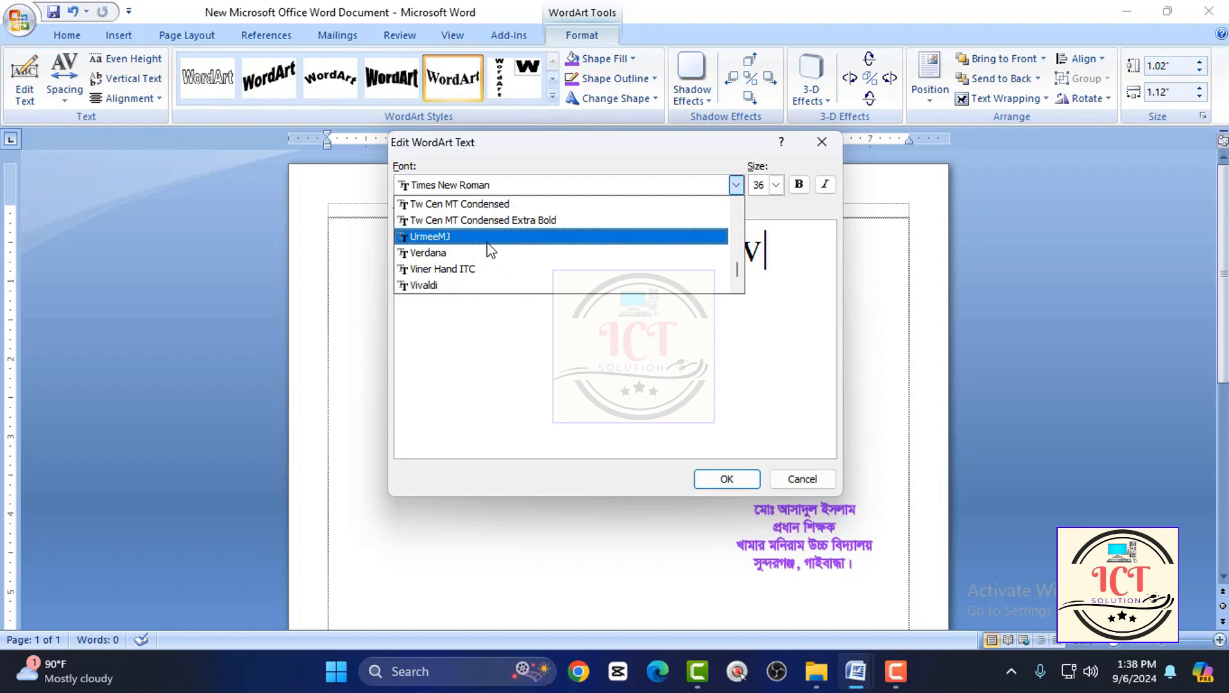
scroll(476, 250, "up", 2)
scroll(476, 250, "up", 8)
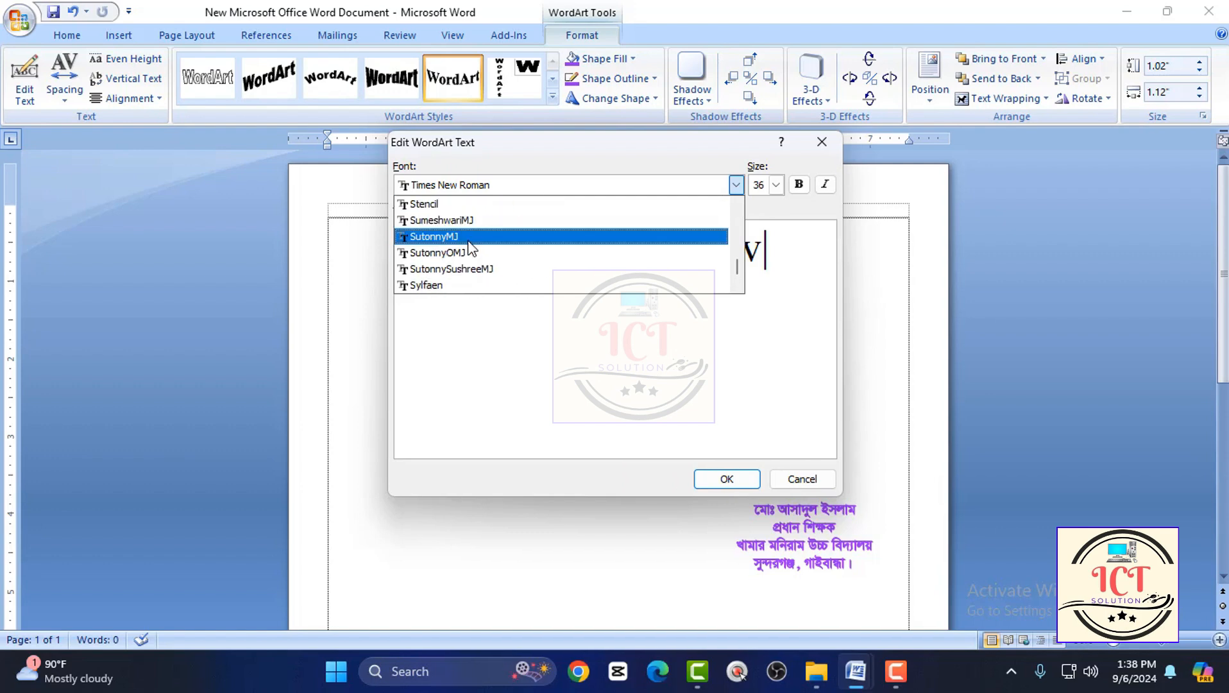
scroll(456, 252, "down", 3)
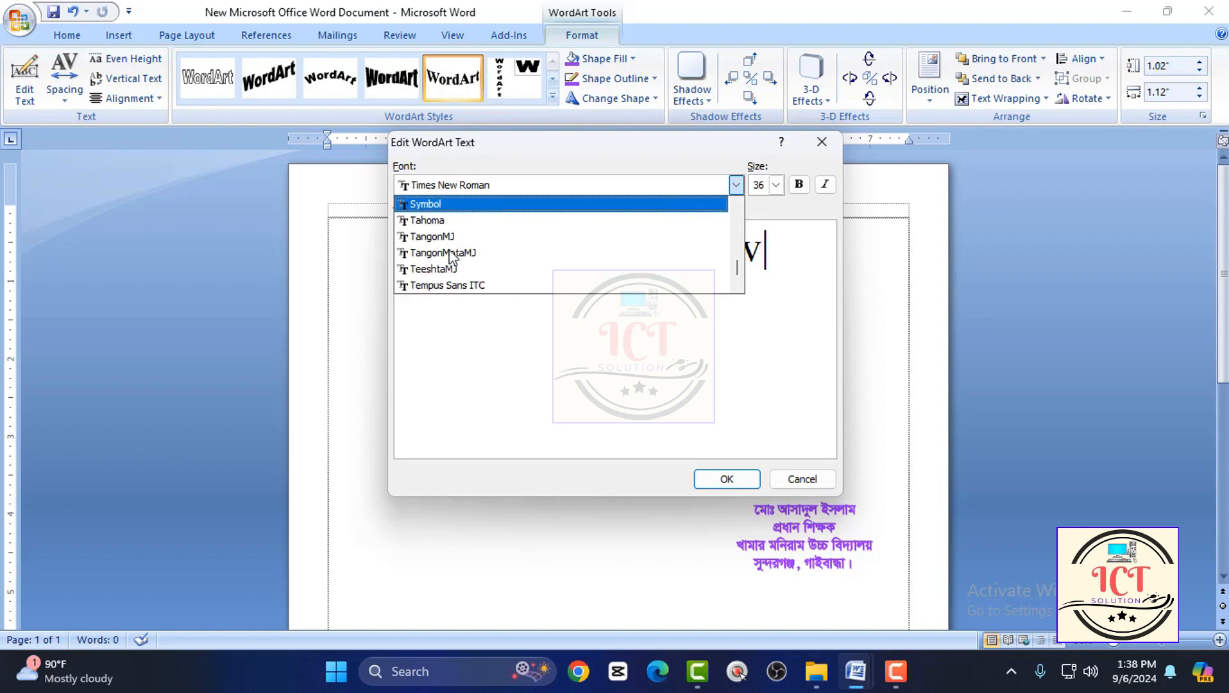
scroll(452, 248, "up", 2)
left_click(461, 220)
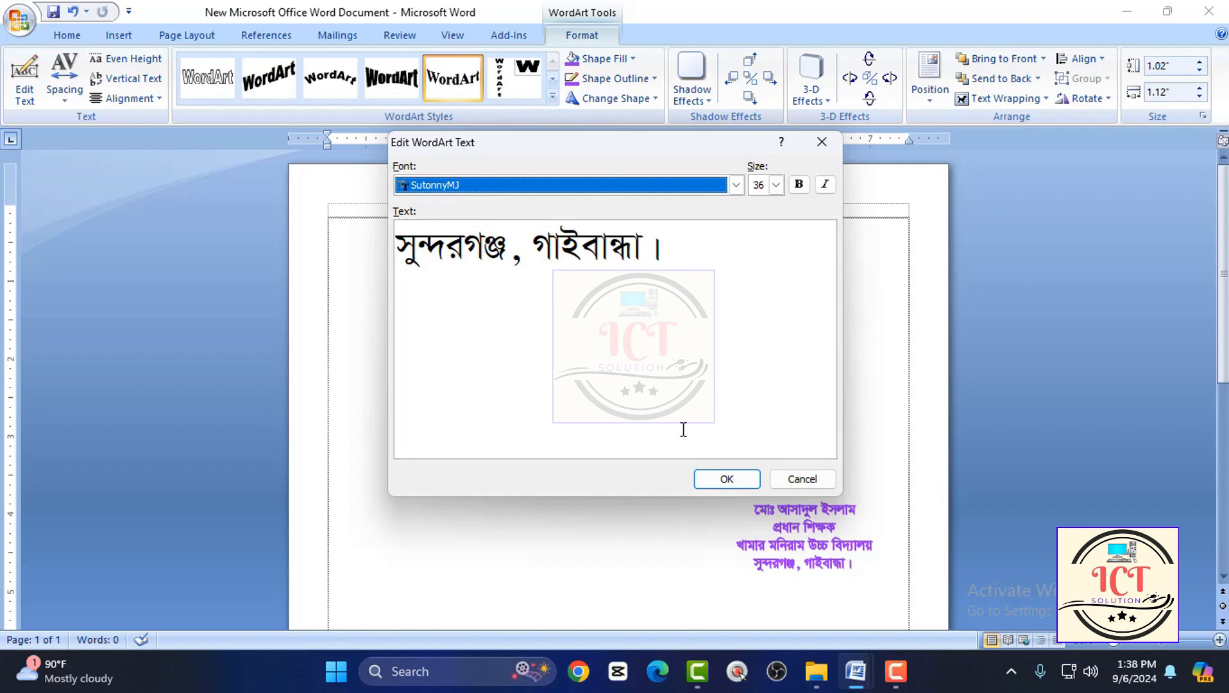
left_click(721, 474)
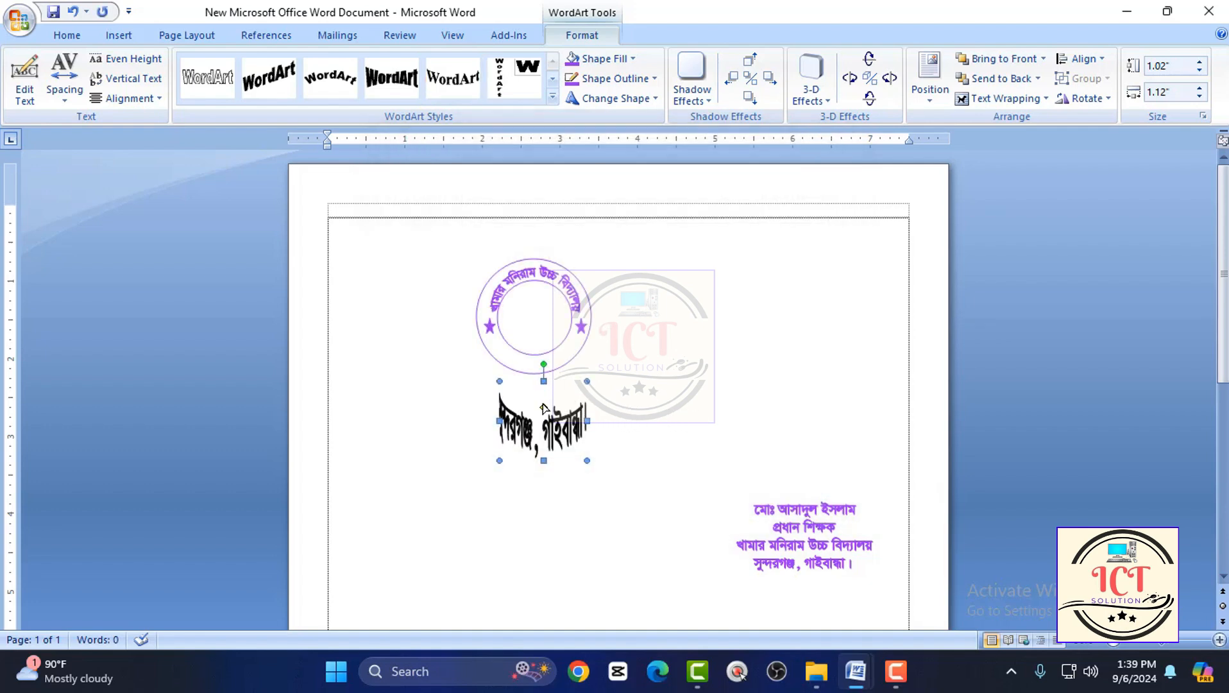
Resize the black place-name WordArt to about 0.48" by 0.93" and move it up onto the seal's lower ring.
left_click_drag(546, 414, 498, 390)
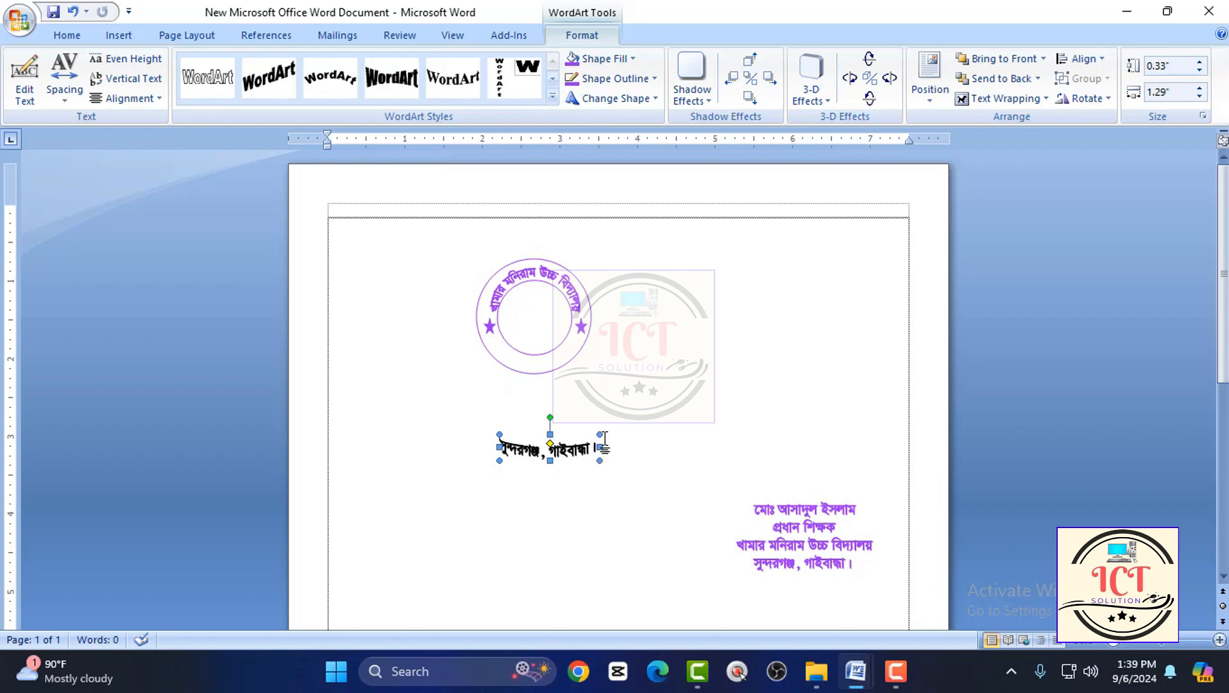
mouse_move(582, 409)
left_mouse_down()
mouse_move(494, 417)
mouse_move(585, 362)
mouse_move(558, 381)
mouse_move(559, 394)
mouse_move(612, 406)
mouse_move(599, 395)
mouse_move(571, 425)
left_mouse_up()
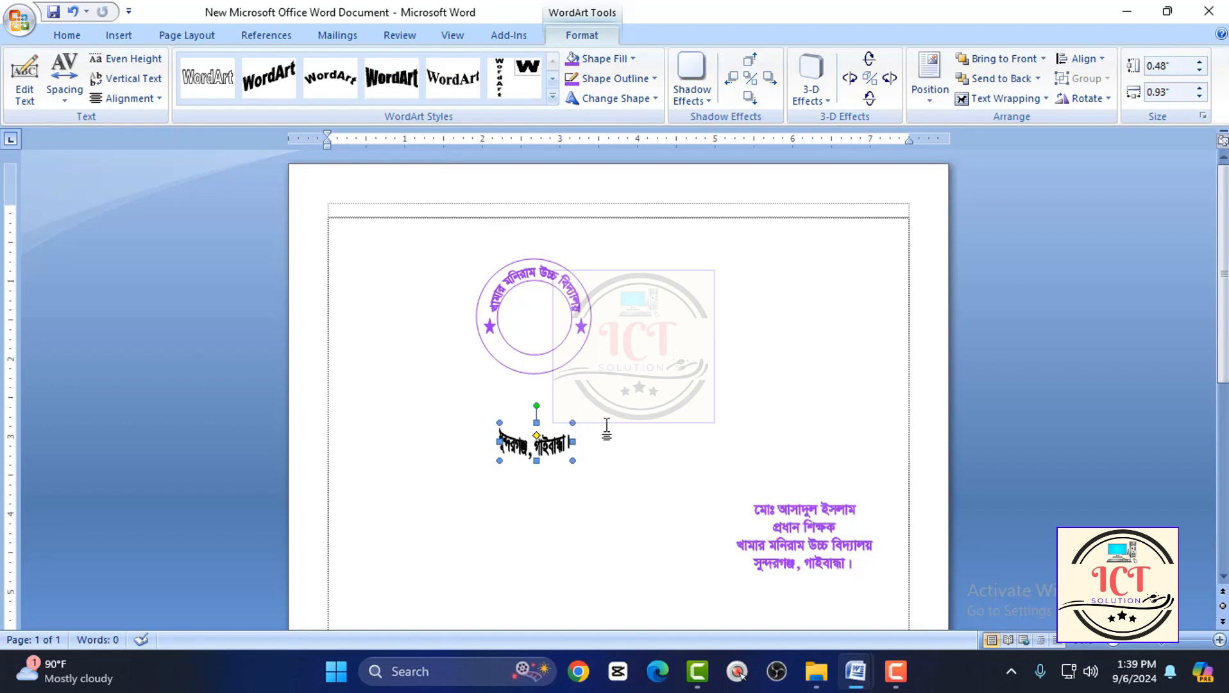
key("Up")
key("Up")
key("Up")
key("Up")
key("Up")
key("Up")
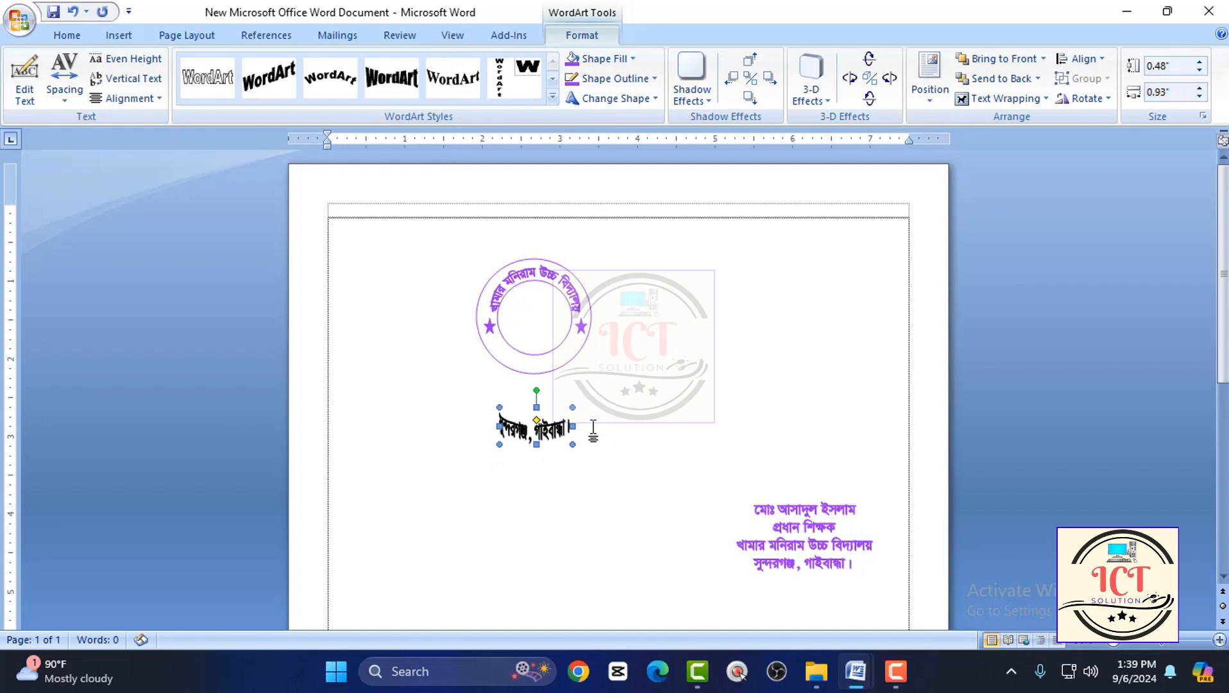
key("Up")
key("Up")
key("Up")
key("Up")
key("Up")
key("Up")
key("Up")
key("Up")
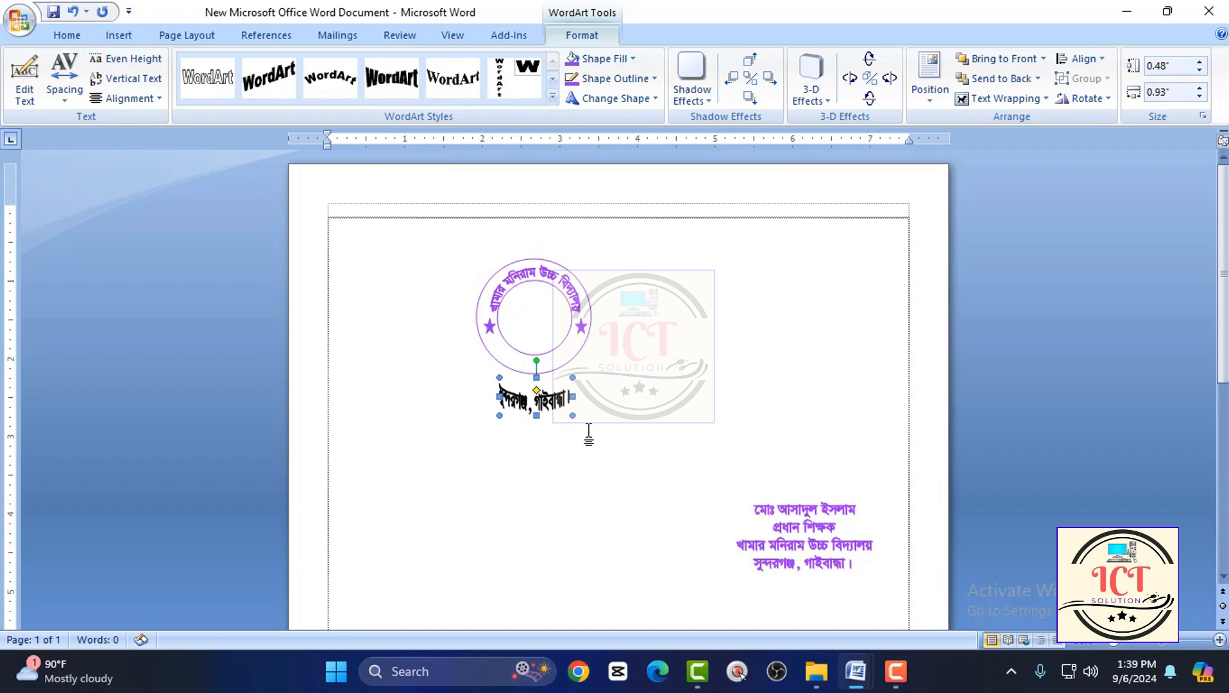
key("Up")
key("Up")
key("Up")
key("Up")
key("Up")
key("Up")
key("Up")
key("Up")
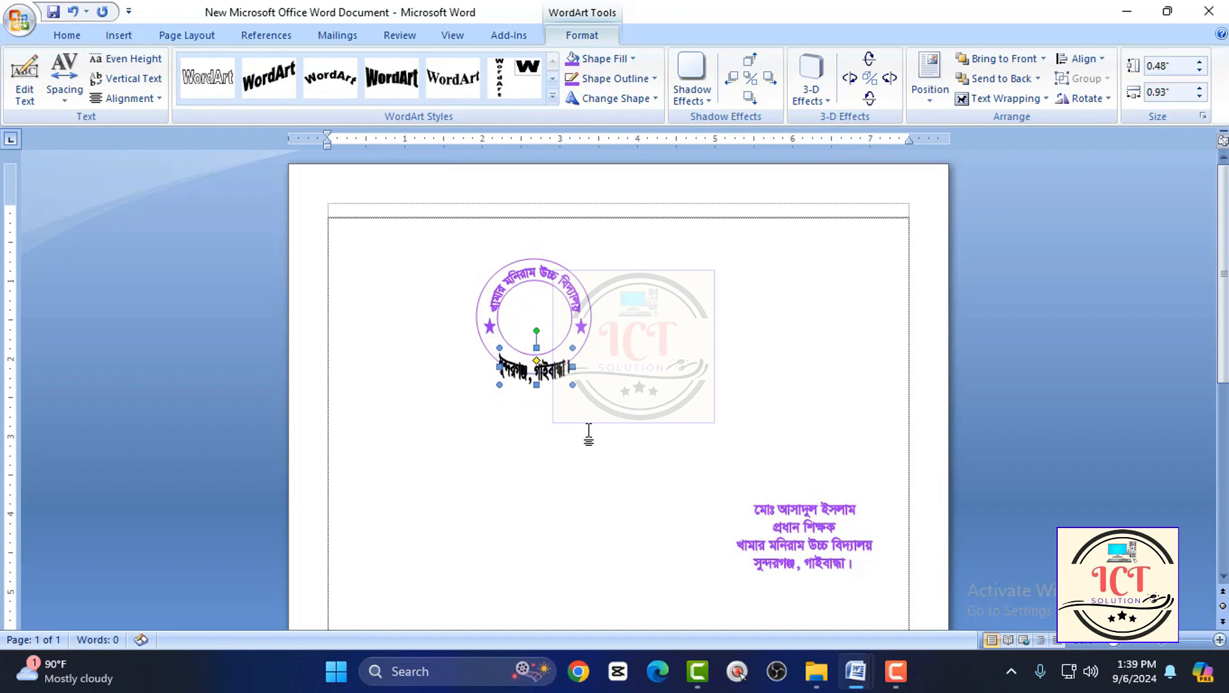
key("Up")
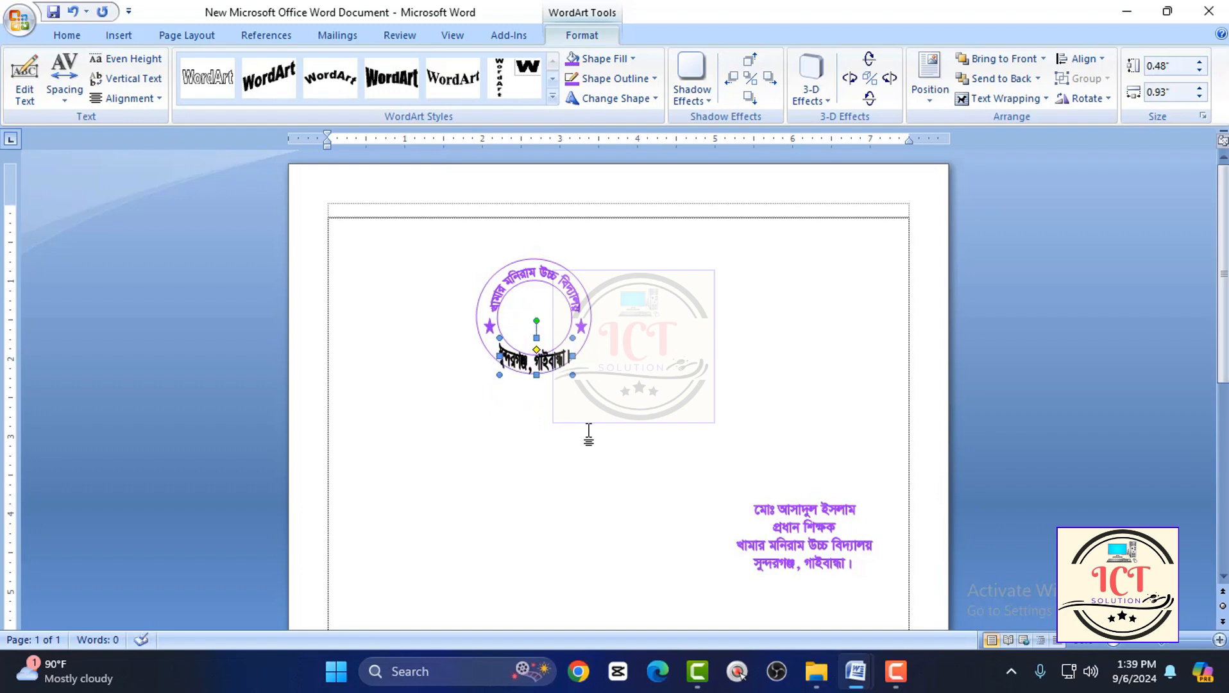
key("Up")
Replace the black place-name WordArt with the copied purple one, positioned along the lower ring of the round seal.
key("Delete")
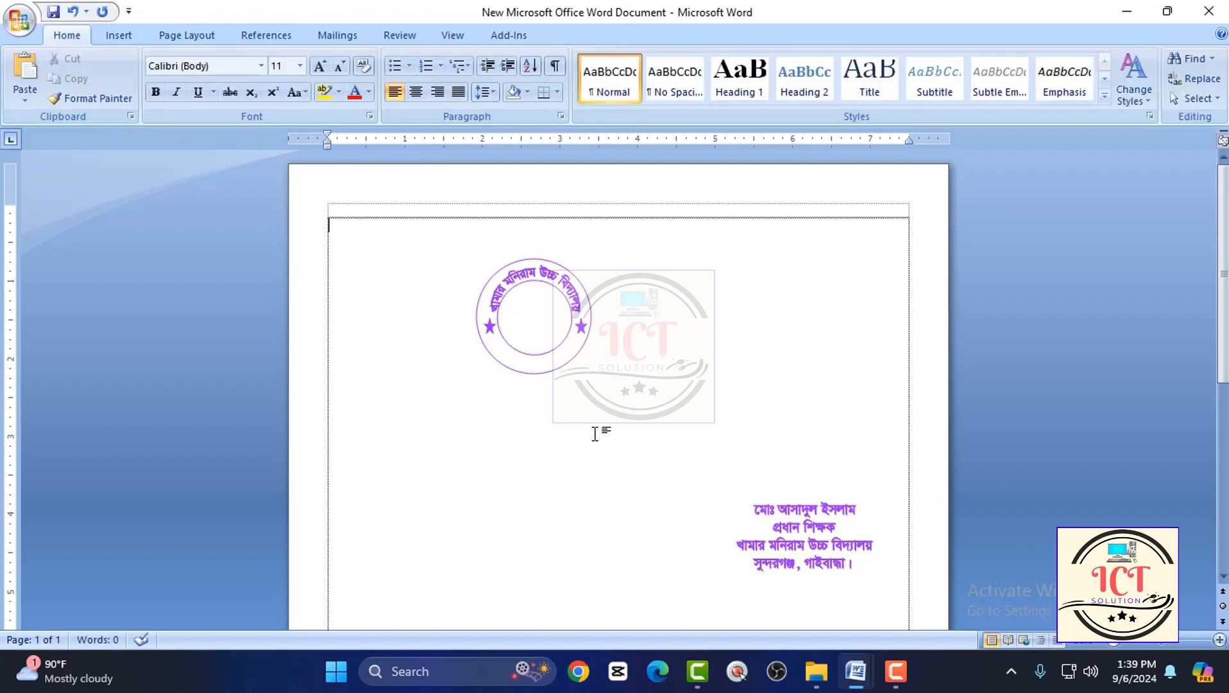
key("ctrl+v")
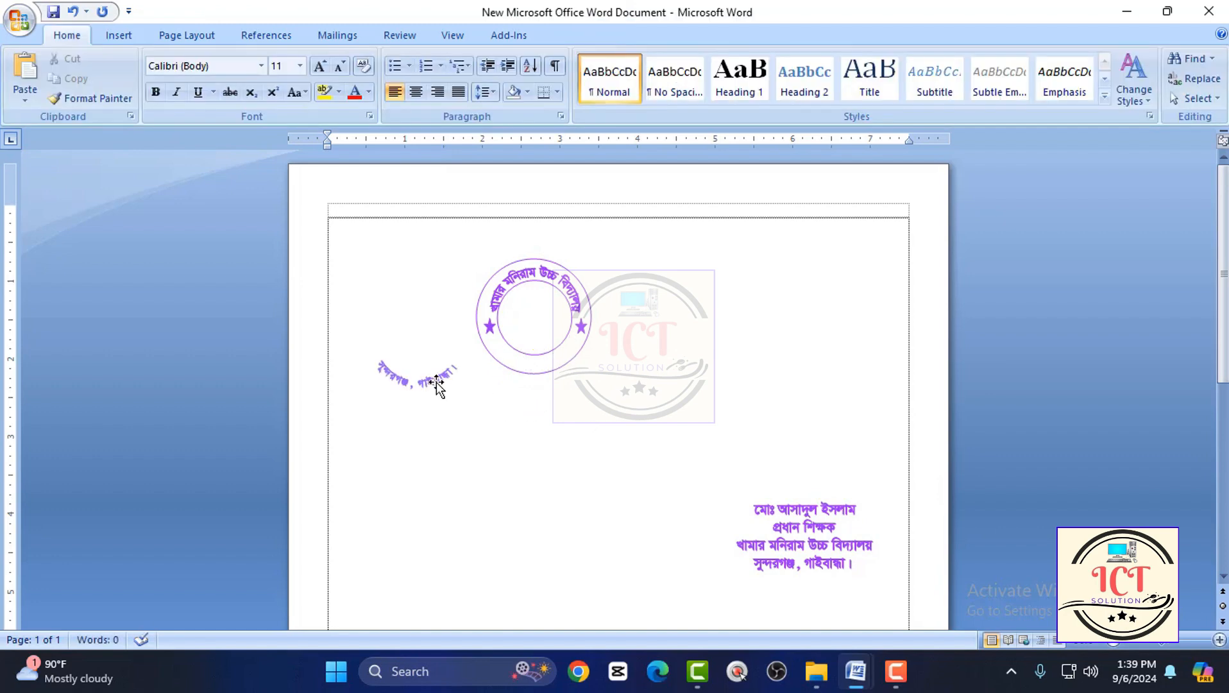
left_click_drag(437, 385, 553, 367)
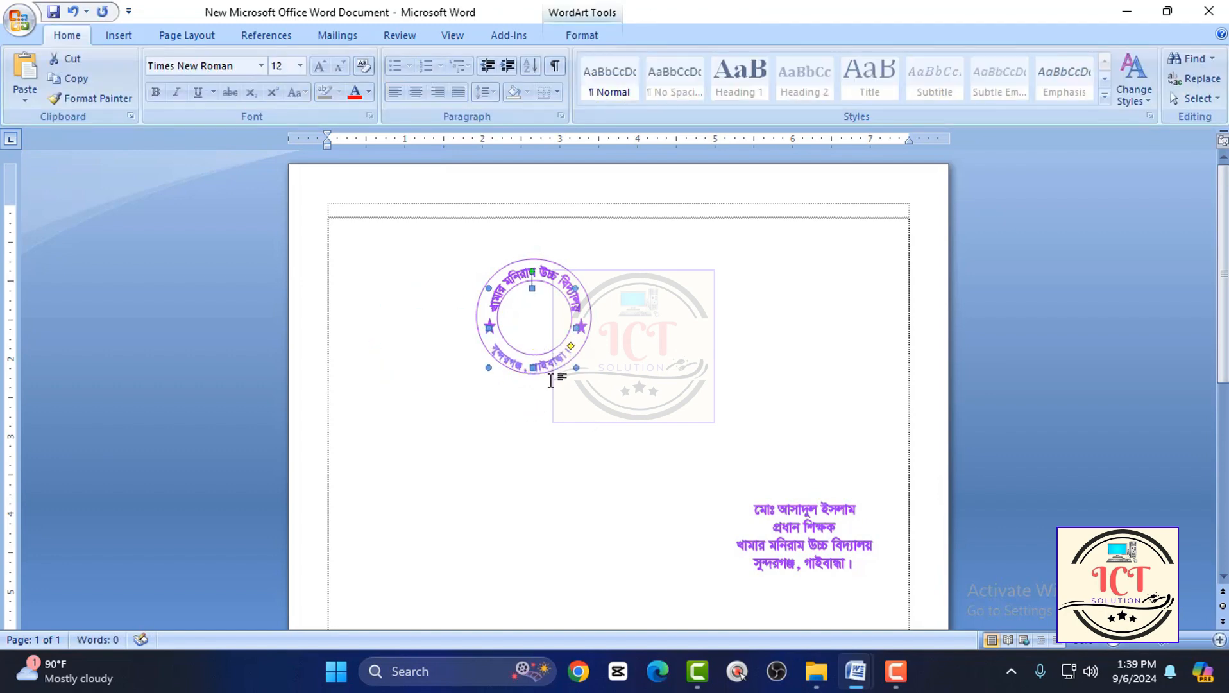
left_click(601, 379)
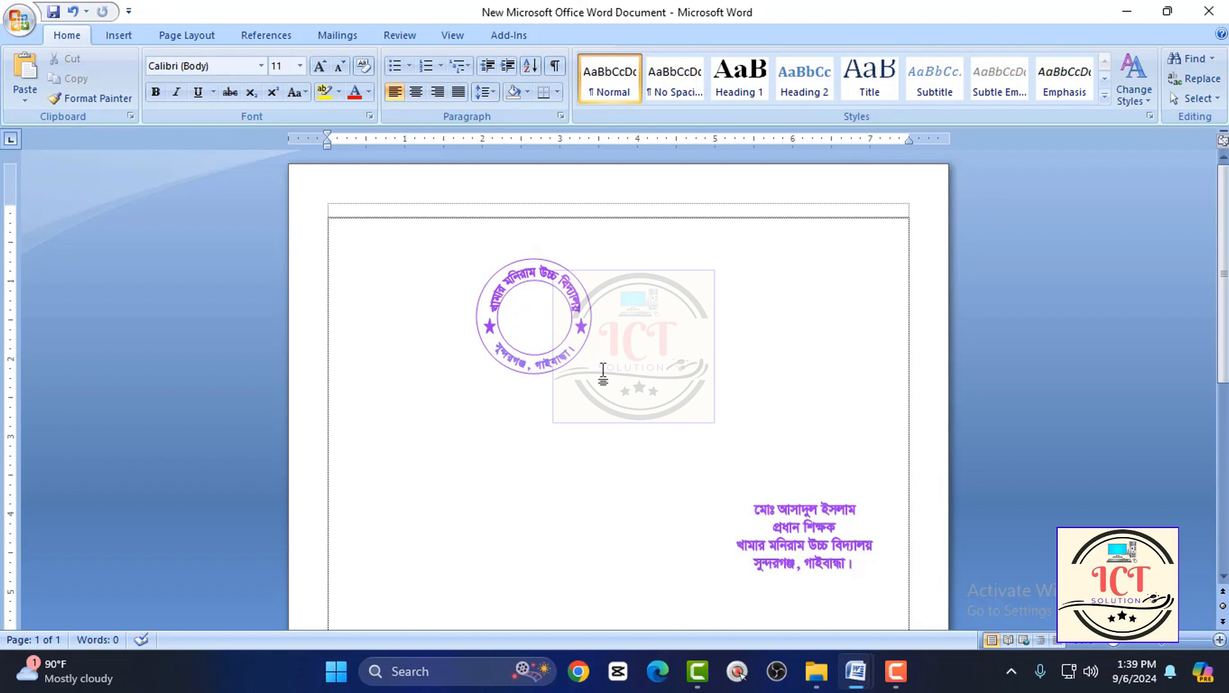
Examine the finished round school seal up close and the head teacher's seal on the page.
scroll(629, 406, "up", 8, "ctrl")
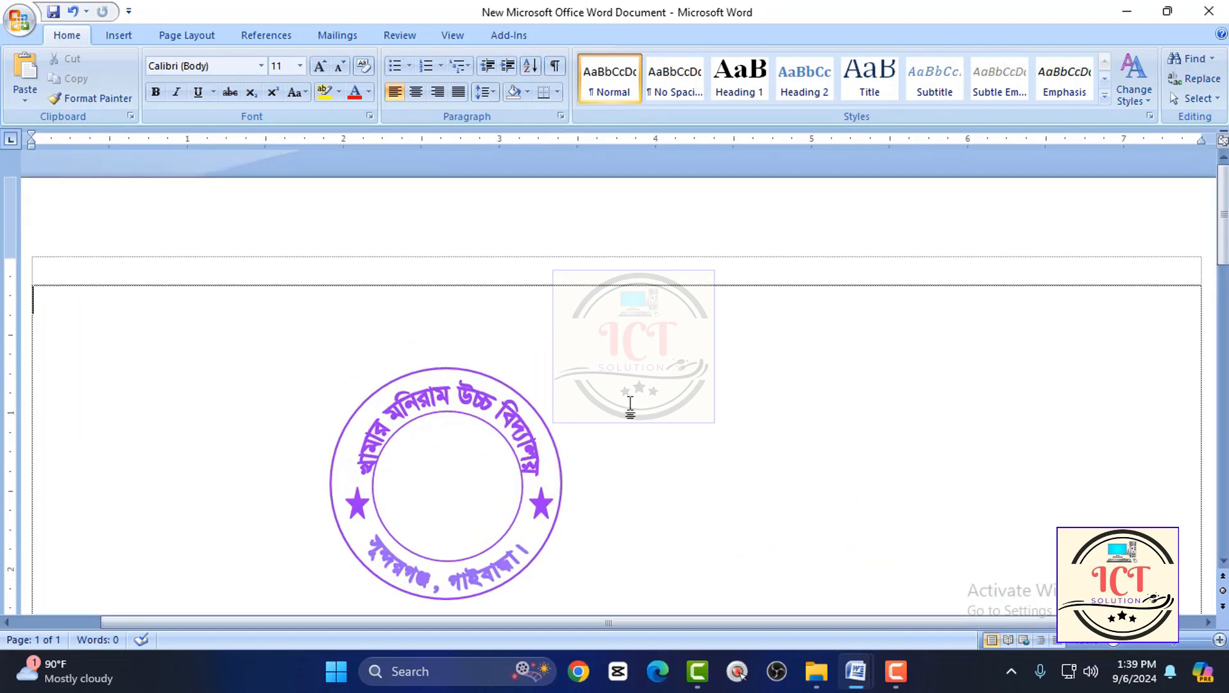
scroll(630, 406, "down", 8, "ctrl")
scroll(630, 406, "down", 3)
scroll(615, 416, "down", 5, "ctrl")
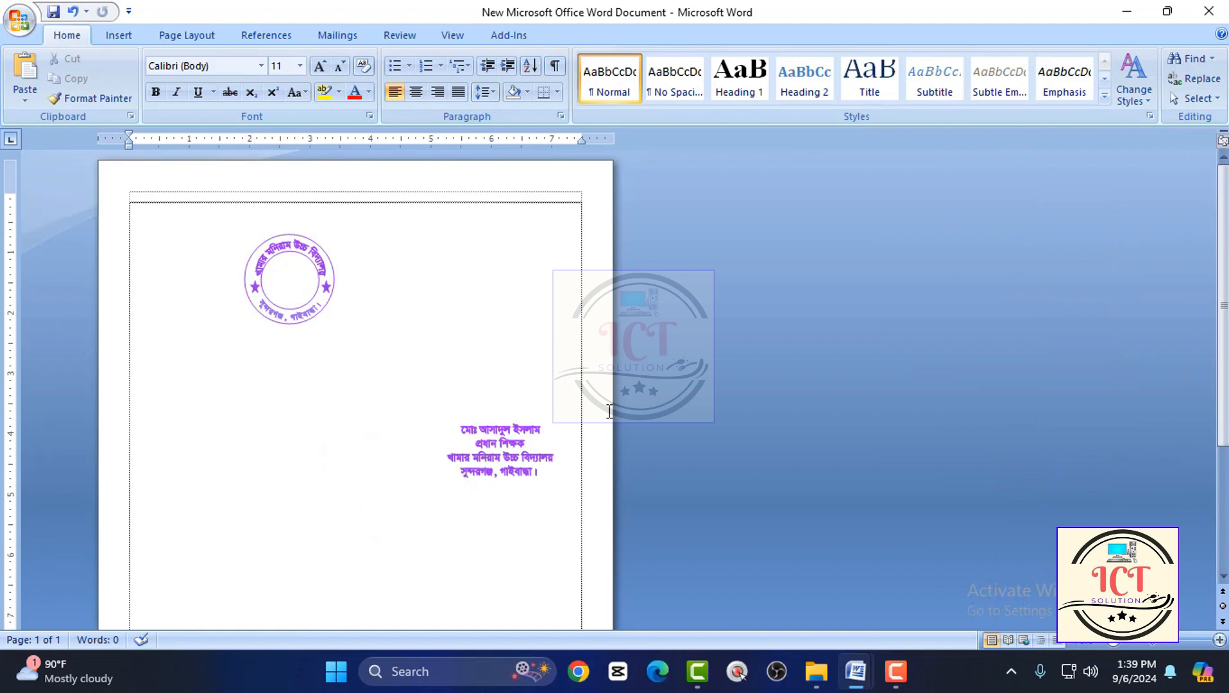
left_click(503, 453)
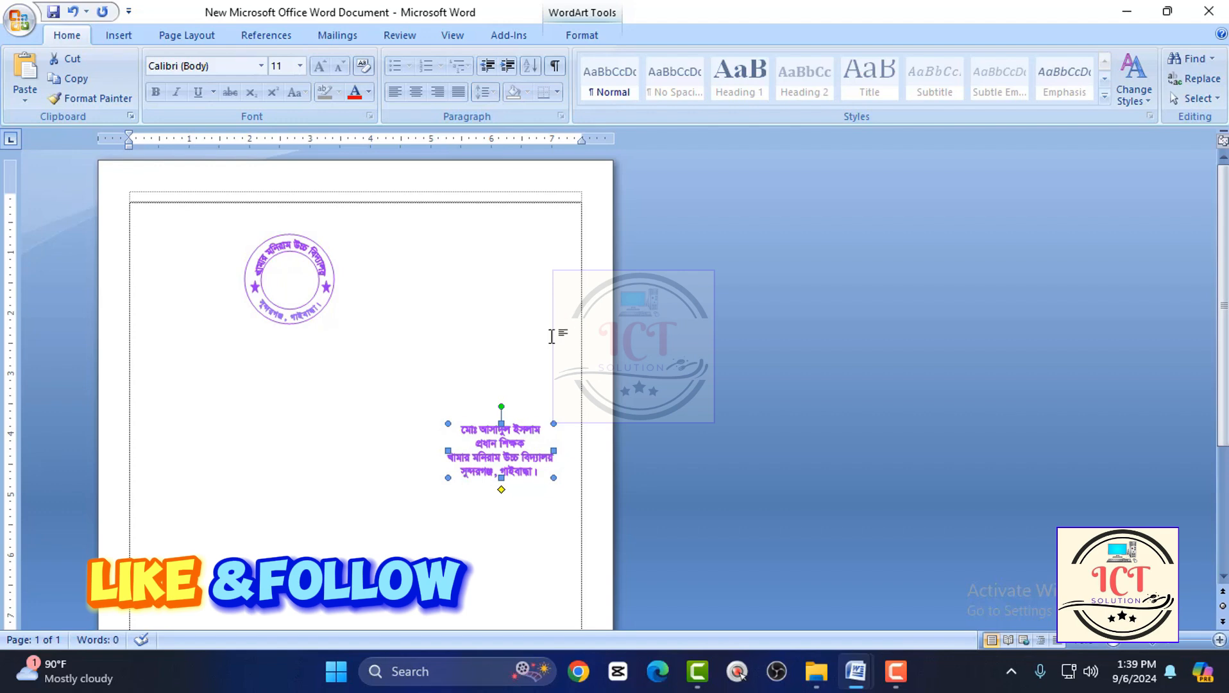
scroll(549, 345, "up", 3, "ctrl")
scroll(555, 352, "down", 5, "ctrl")
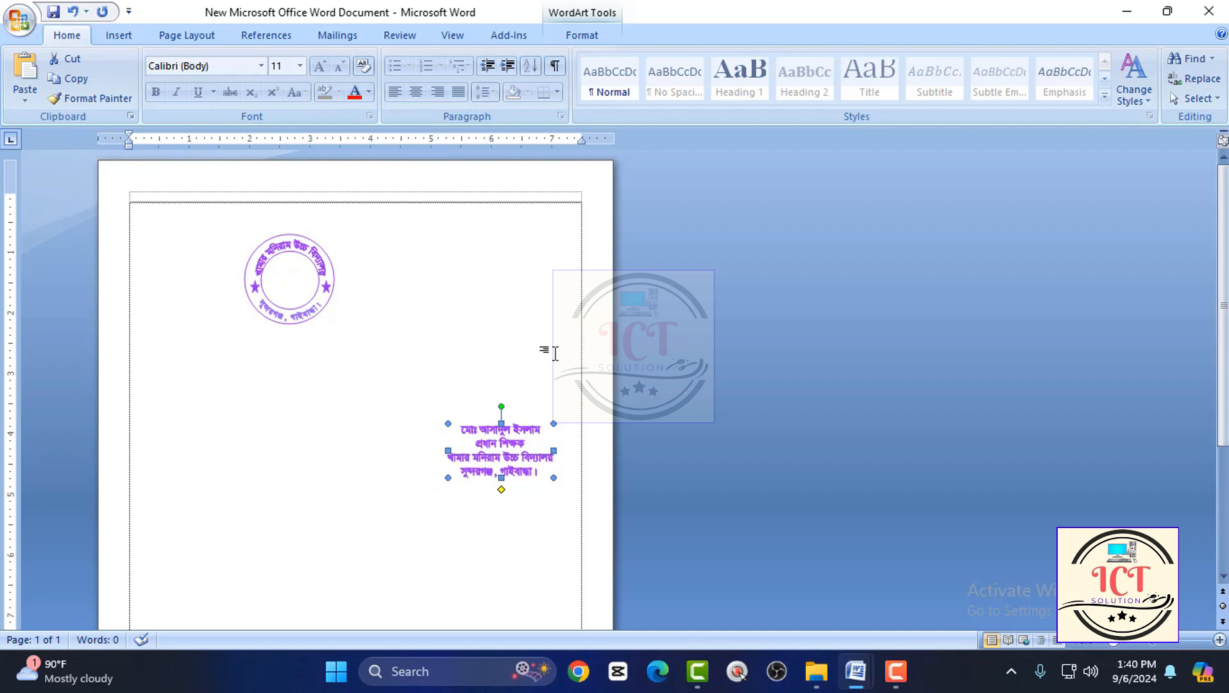
Minimize the new document and the 55555 document to show the desktop.
left_click(1125, 20)
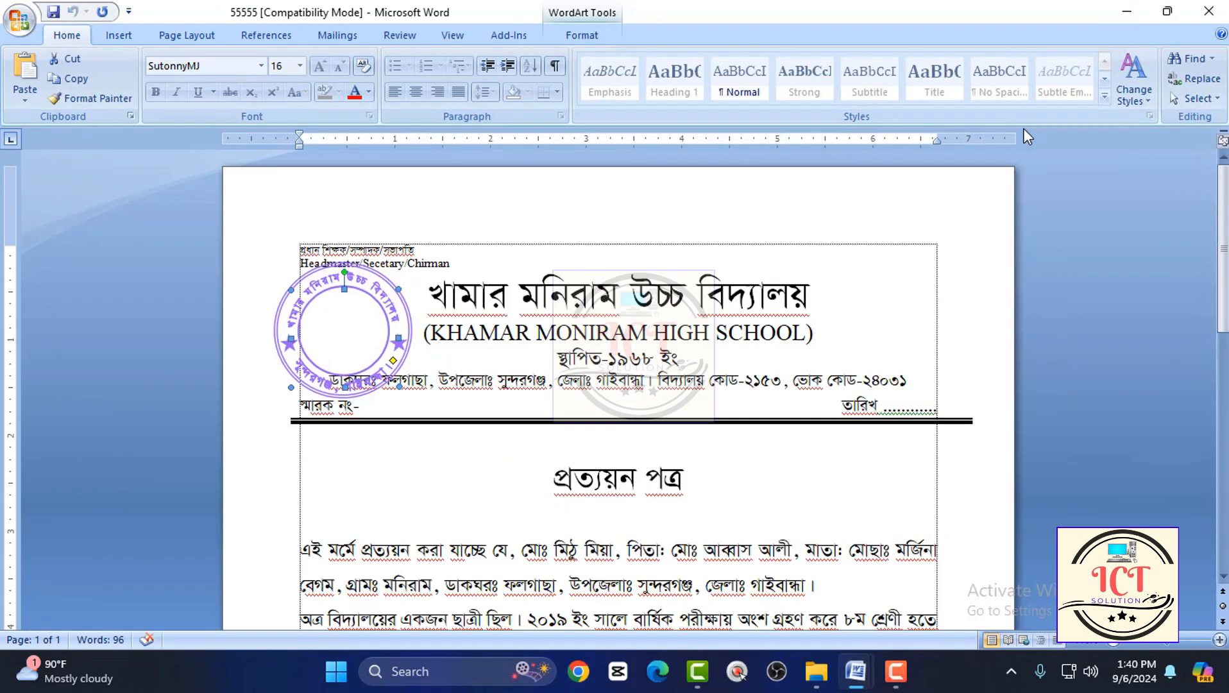
left_click(840, 287)
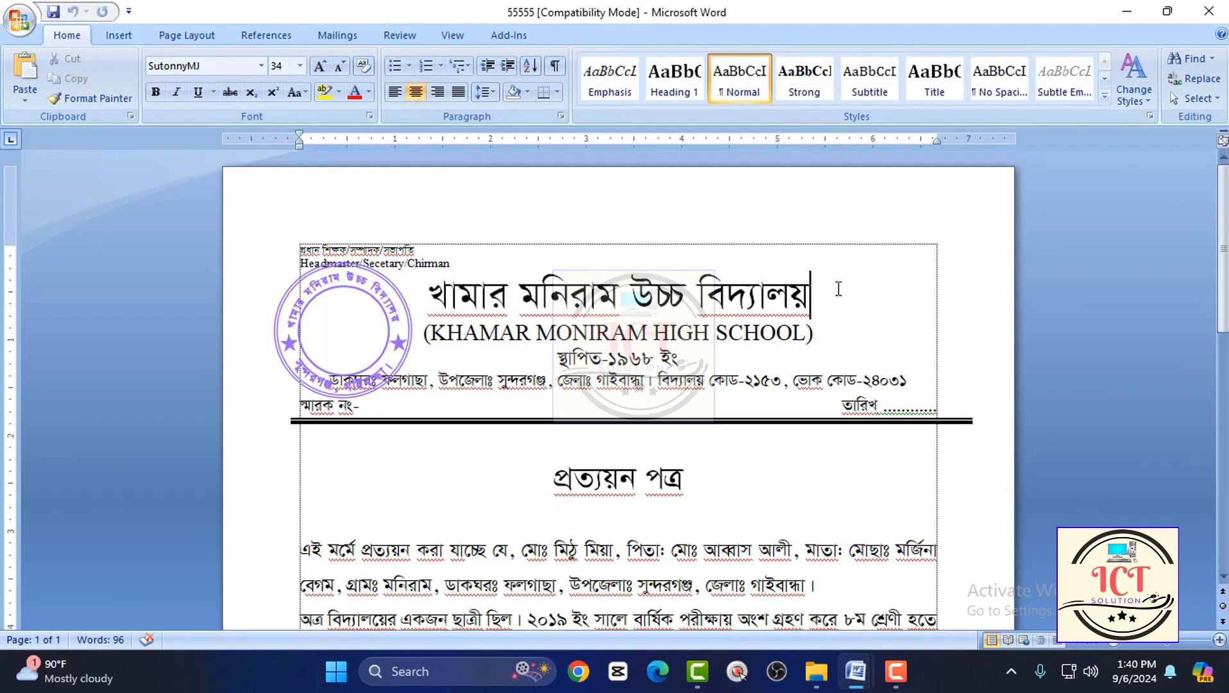
left_click(1126, 12)
right_click(645, 187)
left_click(699, 263)
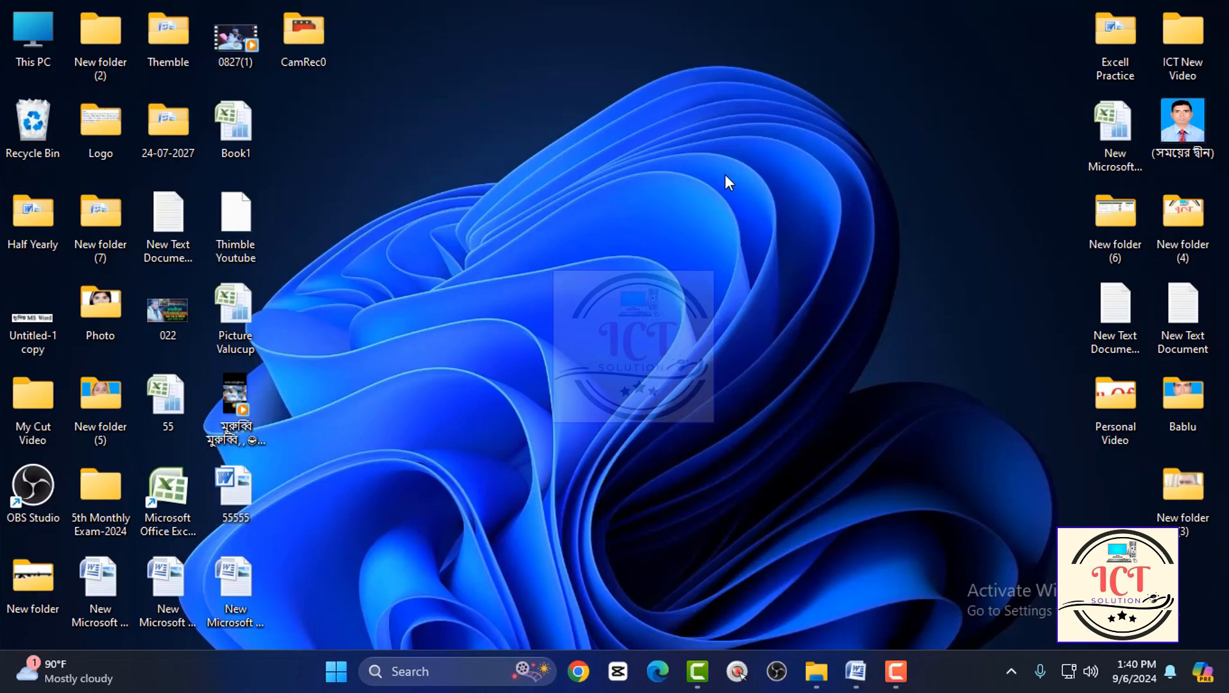